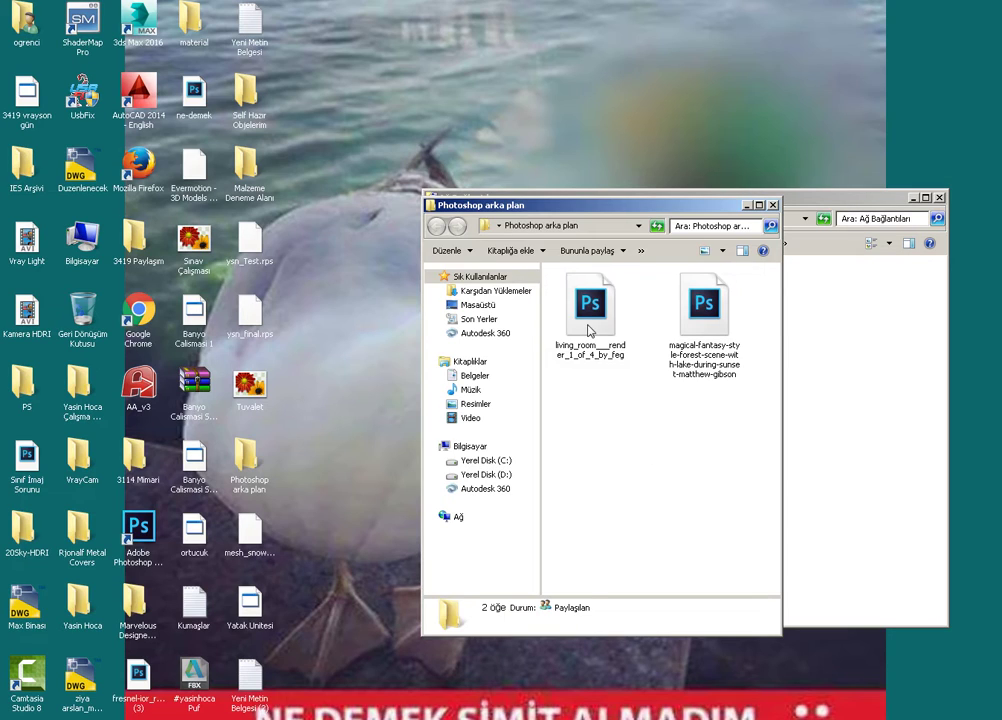
# Open the image living_room___render_1_of_4_by_feg in Photoshop and convert its locked Background into the regular layer Layer 0.
pyautogui.click(590, 318)
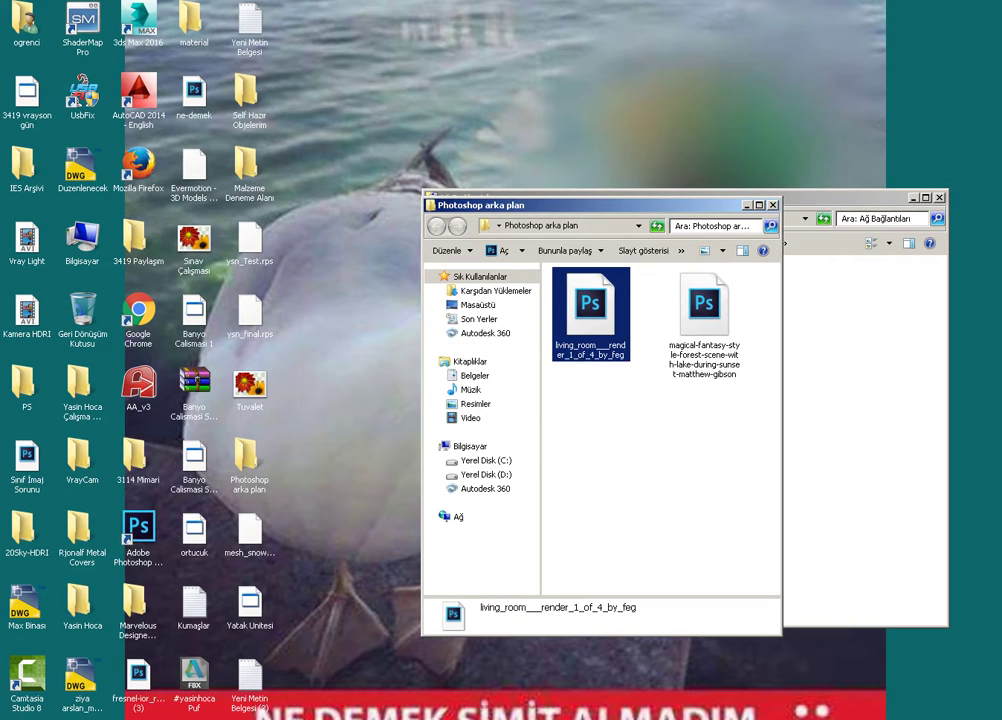
pyautogui.press('Return')
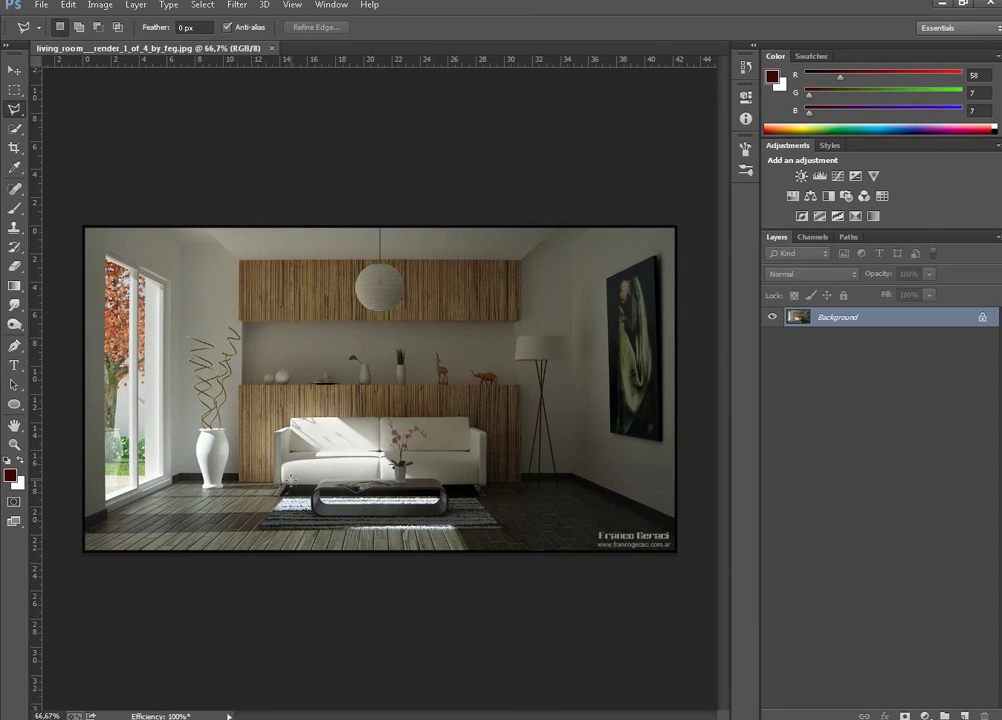
pyautogui.scroll(4, 655, 548)
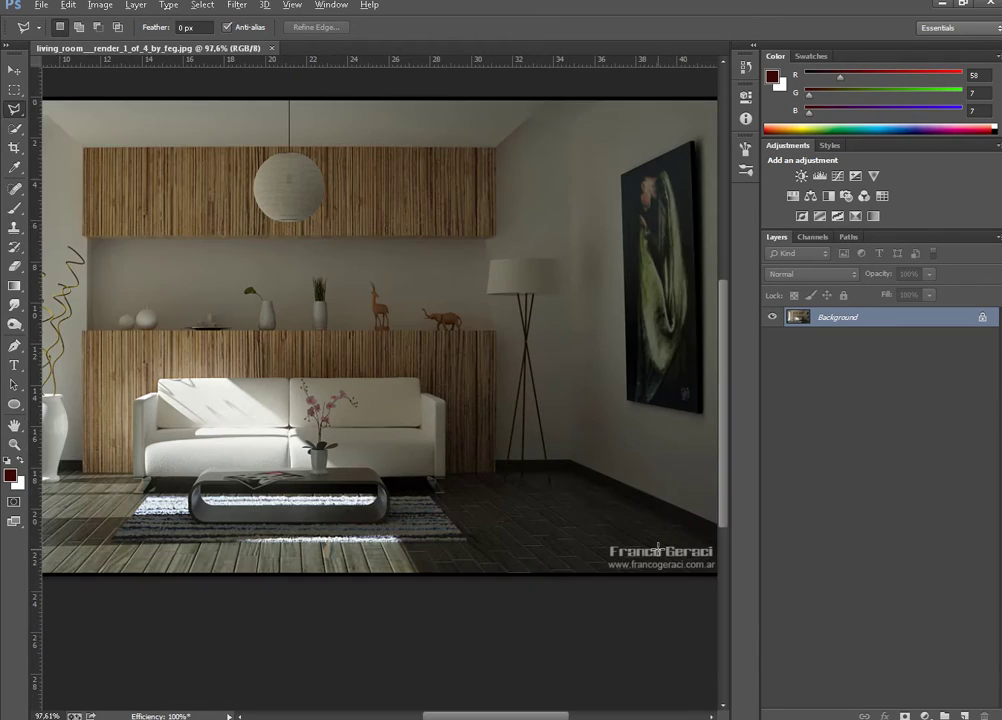
pyautogui.moveTo(539, 712); pyautogui.dragTo(565, 712)
pyautogui.scroll(3, 575, 610)
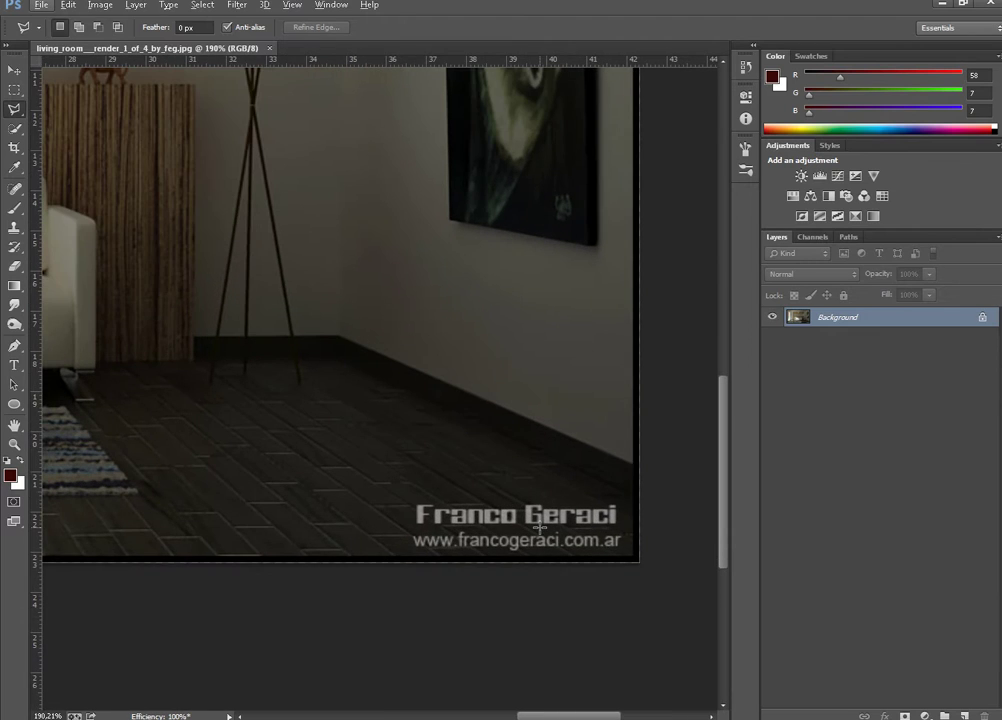
pyautogui.scroll(-5, 515, 537)
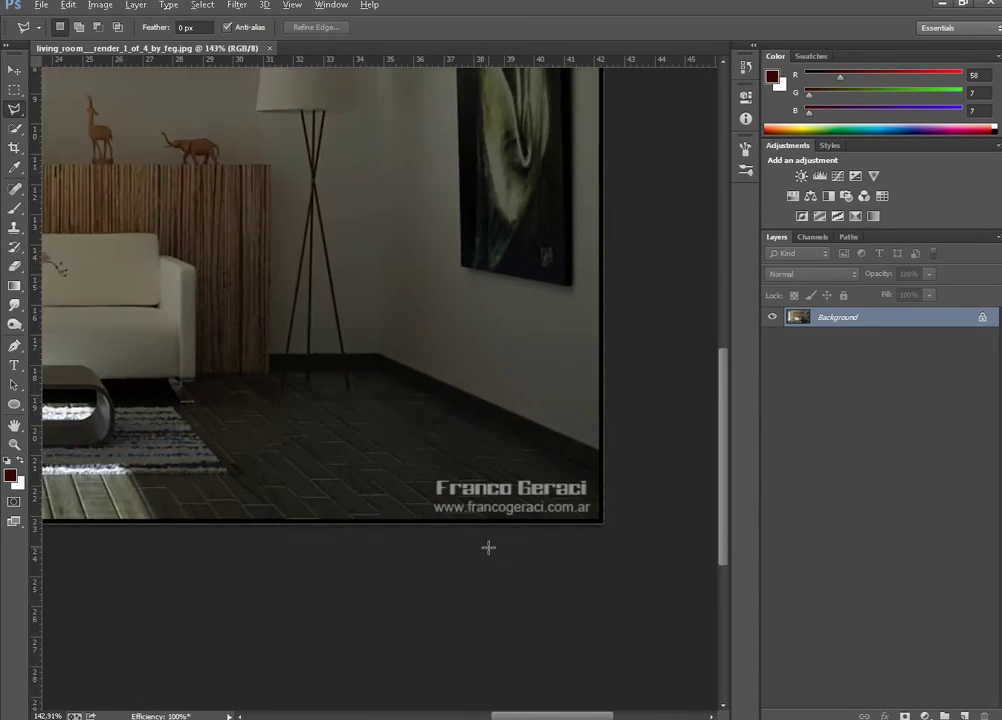
pyautogui.press('alt')
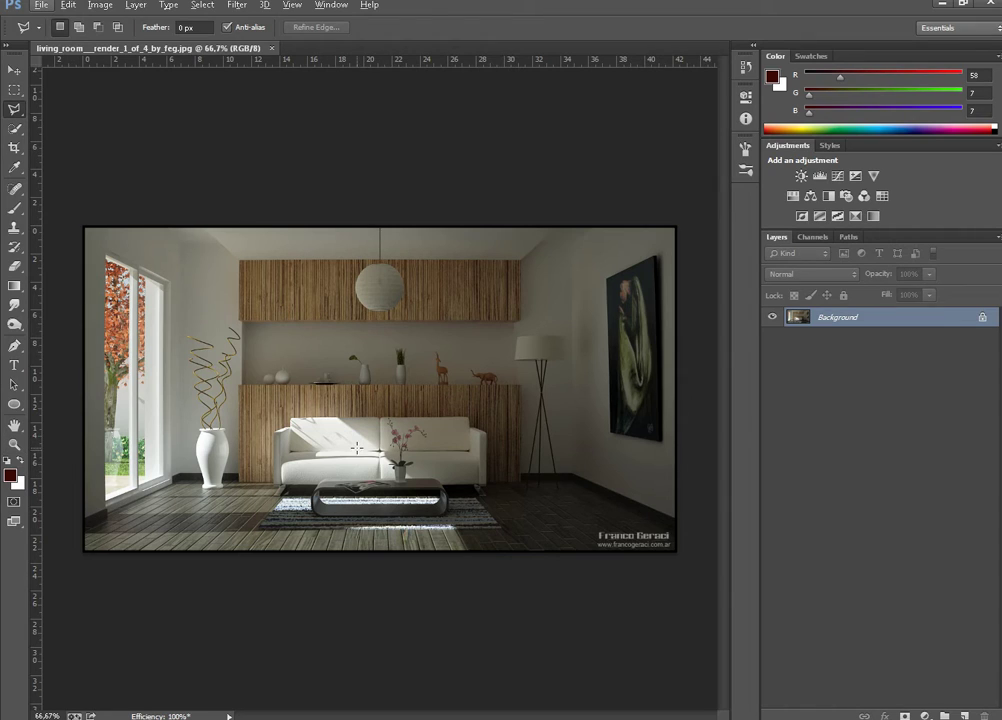
pyautogui.doubleClick(841, 319)
pyautogui.click(610, 233)
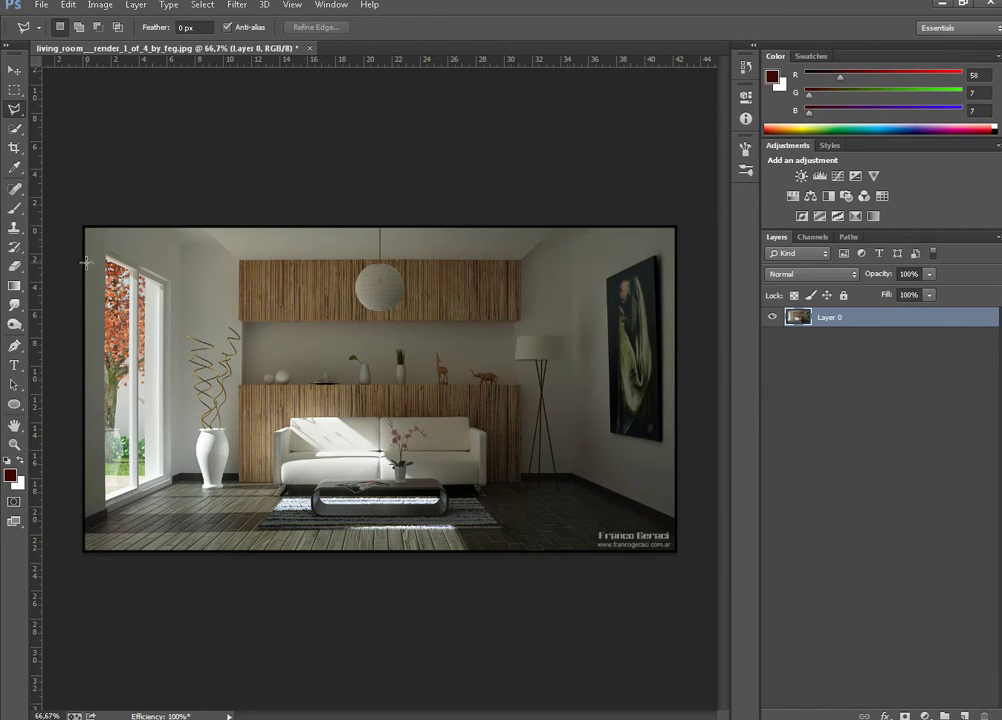
# Outline the glass of the wide left window pane with the Polygonal Lasso, delete the outdoor view inside it and deselect.
pyautogui.keyDown('alt'); pyautogui.scroll(5, 69, 314); pyautogui.keyUp('alt')
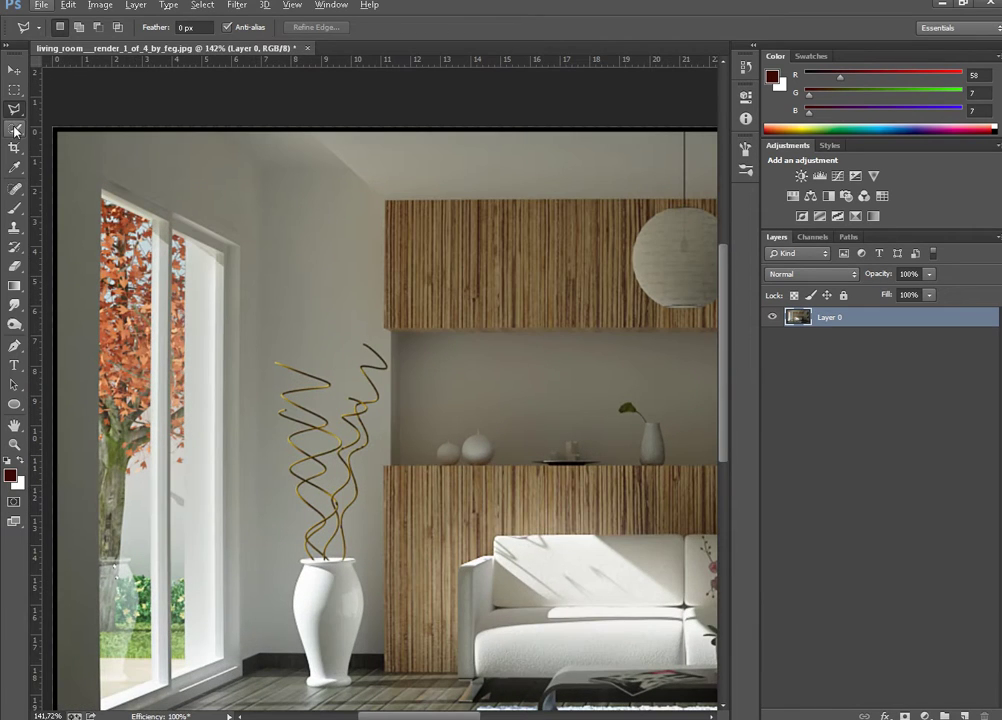
pyautogui.rightClick(13, 110)
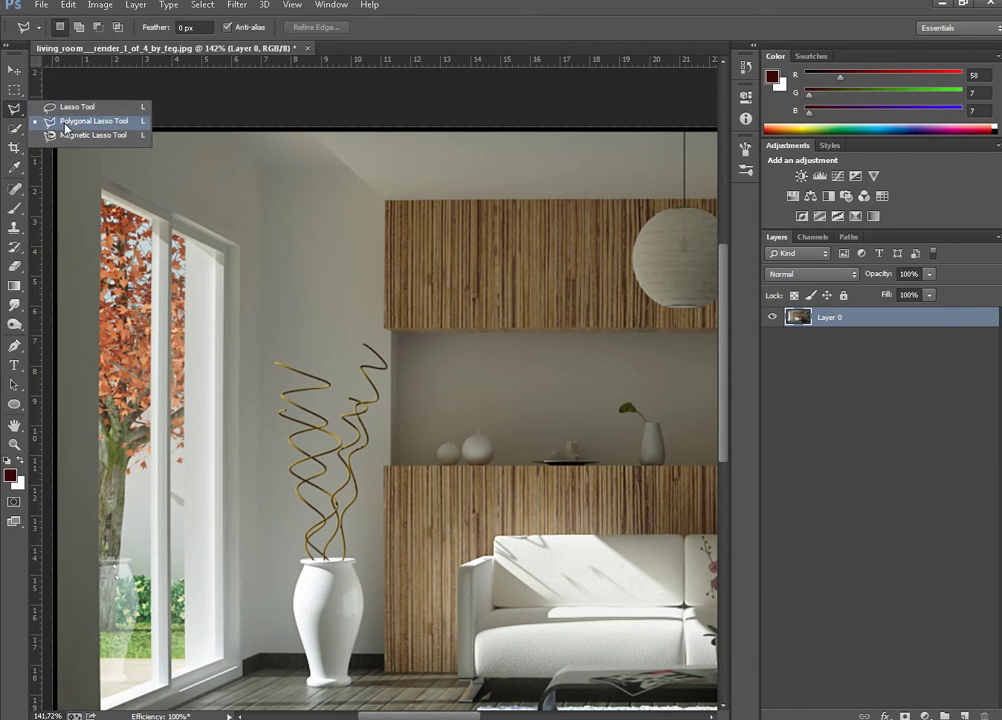
pyautogui.click(60, 99)
pyautogui.keyDown('alt'); pyautogui.scroll(5, 95, 160); pyautogui.keyUp('alt')
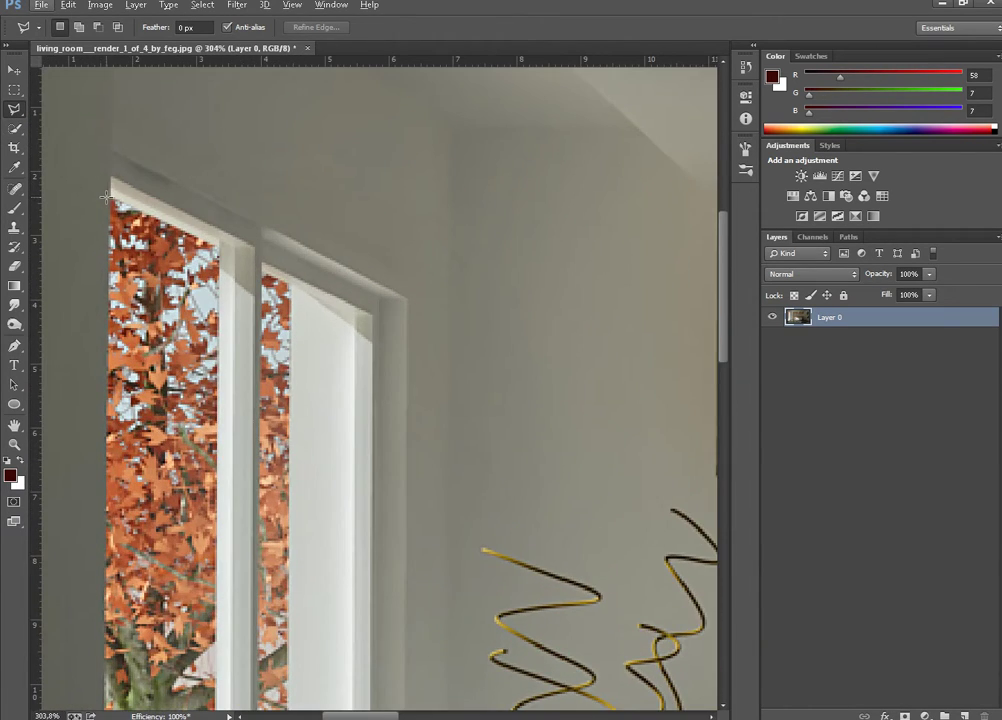
pyautogui.click(108, 196)
pyautogui.scroll(-10, 215, 380)
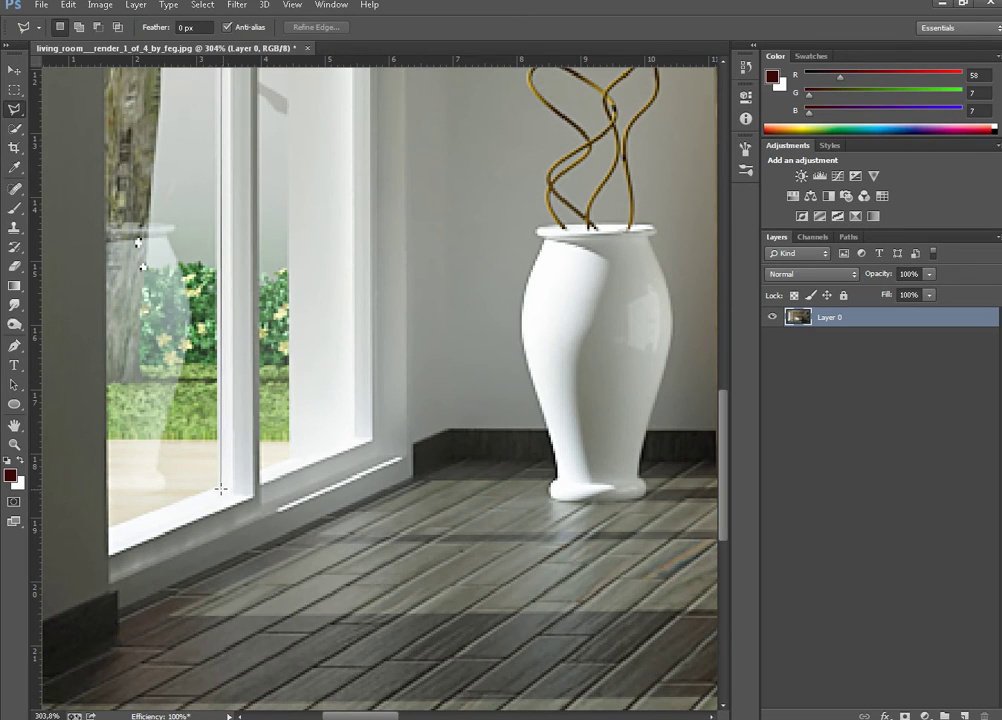
pyautogui.click(220, 487)
pyautogui.click(107, 530)
pyautogui.scroll(10, 96, 163)
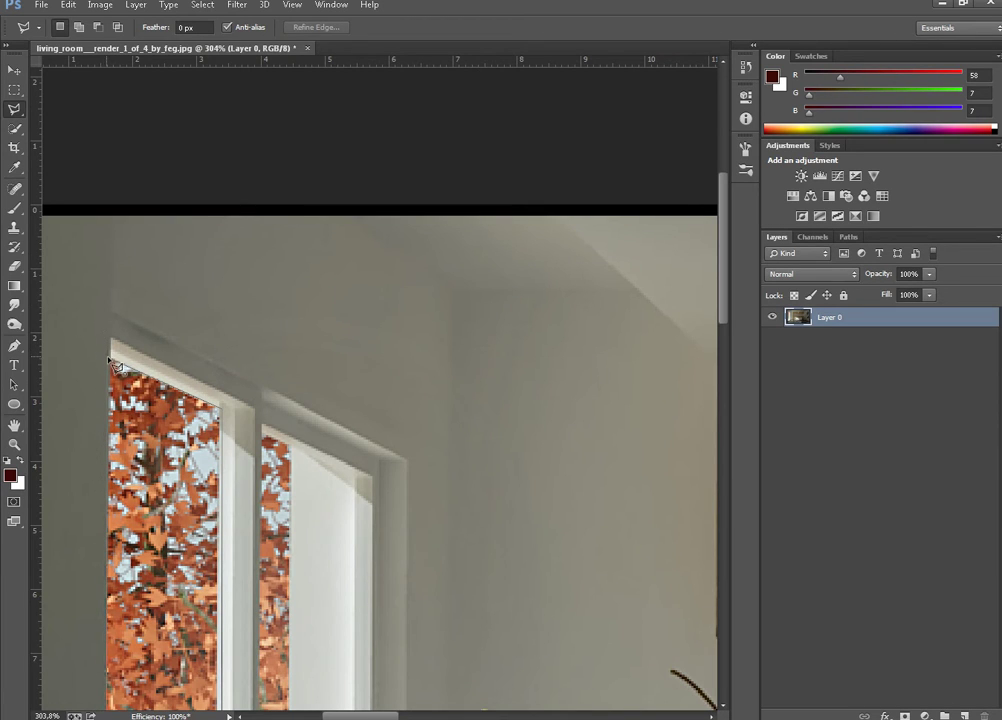
pyautogui.click(112, 364)
pyautogui.scroll(-5, 190, 380)
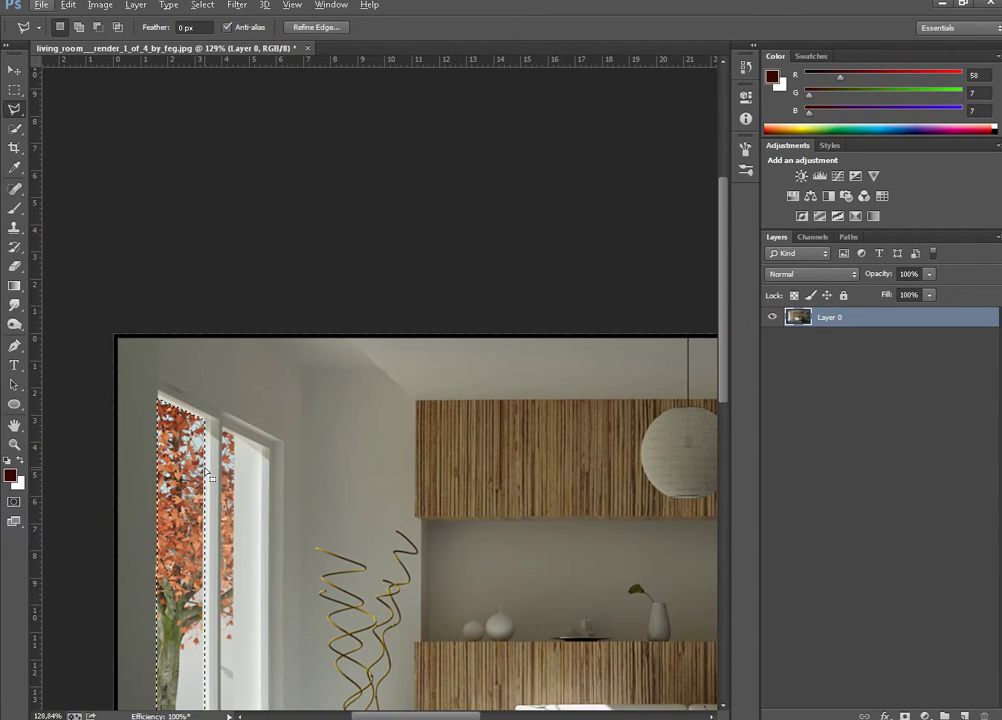
pyautogui.scroll(-1, 180, 522)
pyautogui.scroll(-3, 181, 524)
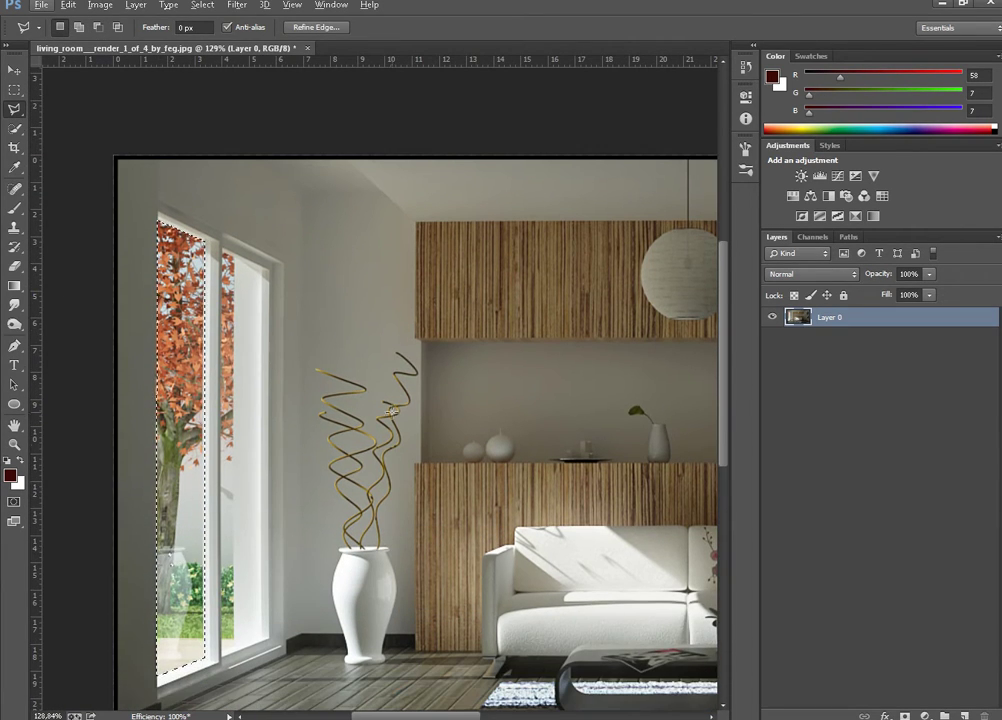
pyautogui.press('Delete')
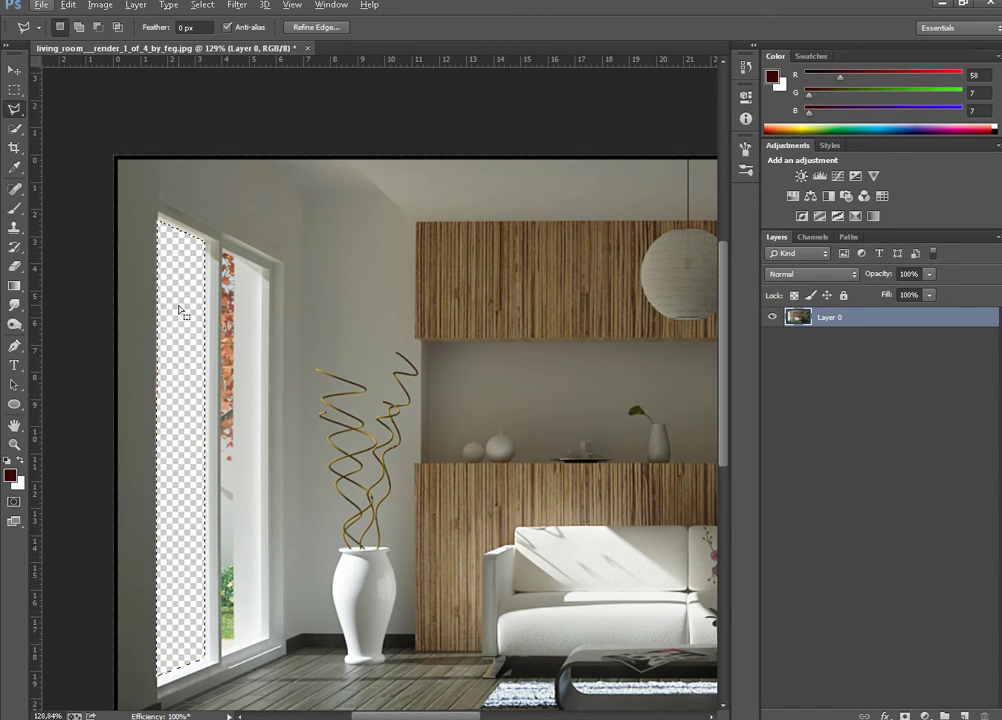
pyautogui.hotkey('ctrl', 'd')
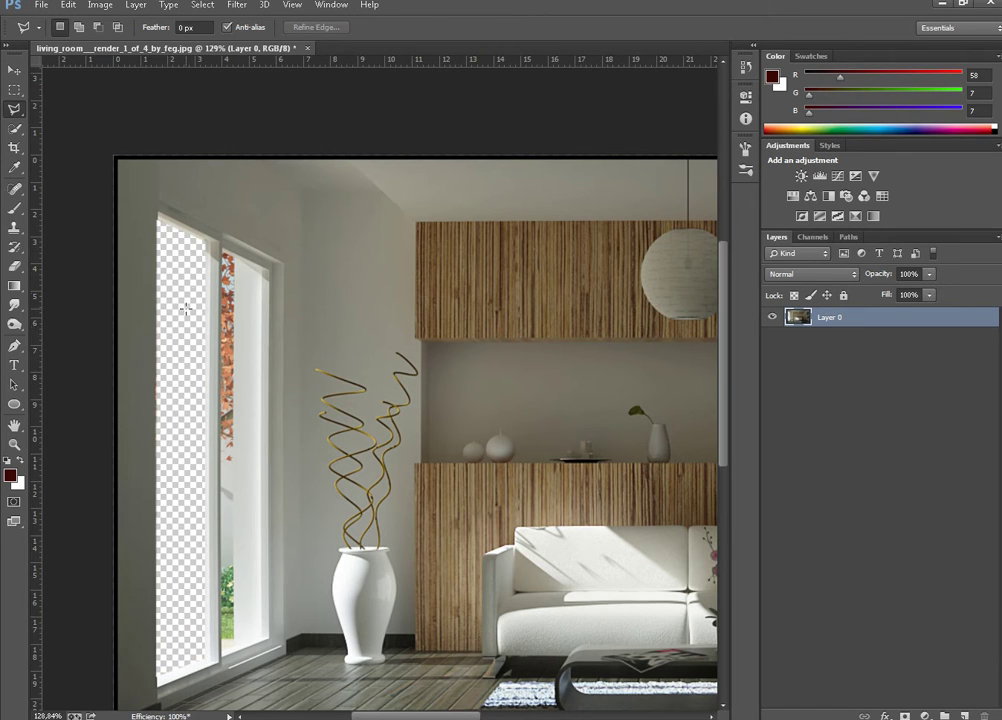
# Outline the narrow strip of outdoor view in the second window pane with the Polygonal Lasso, delete it and deselect.
pyautogui.scroll(6, 215, 258)
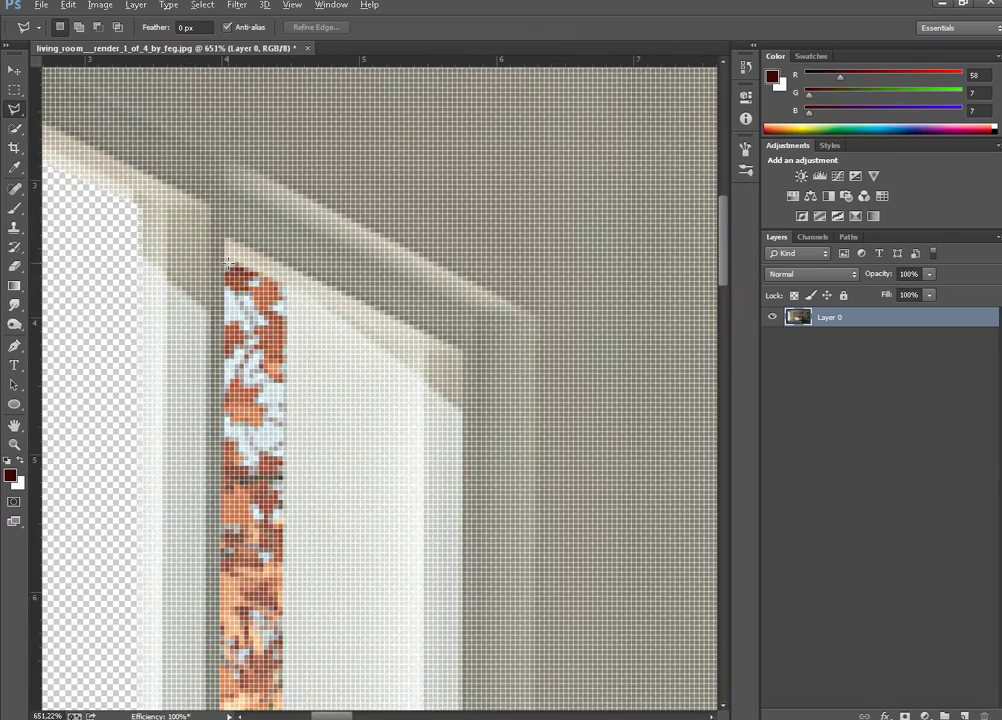
pyautogui.click(288, 286)
pyautogui.scroll(-10, 288, 286)
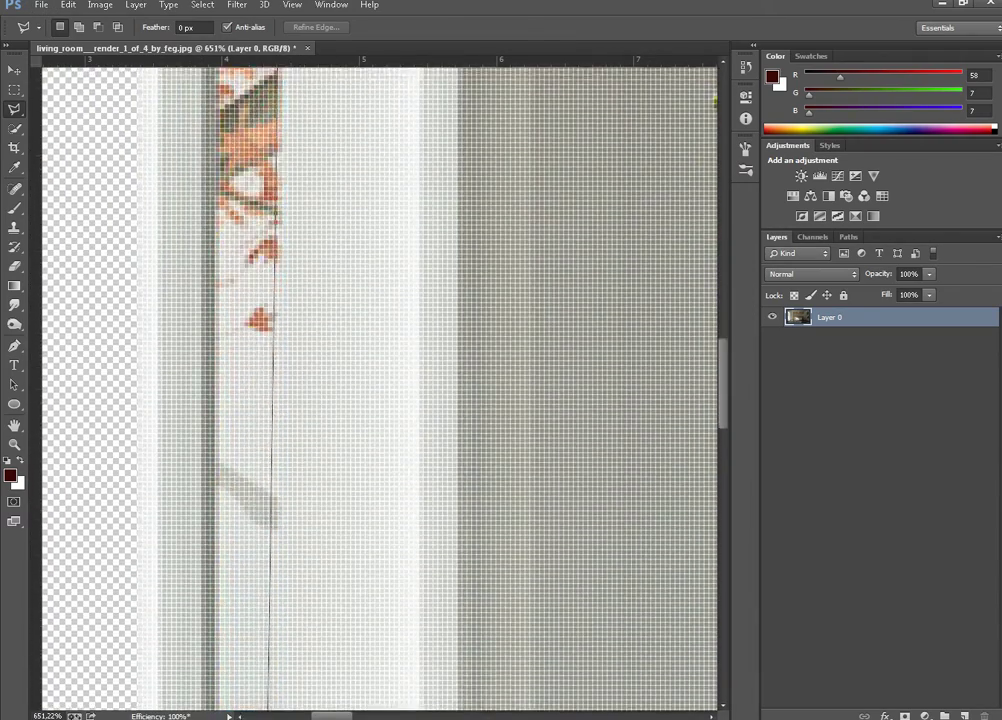
pyautogui.scroll(-8, 290, 466)
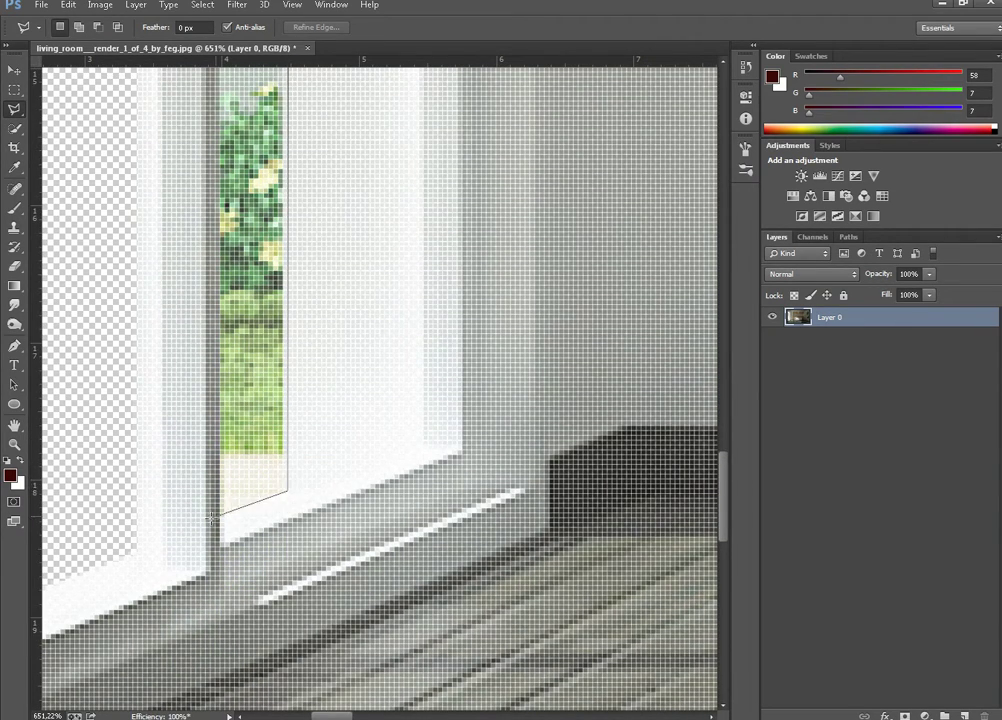
pyautogui.scroll(10, 380, 390)
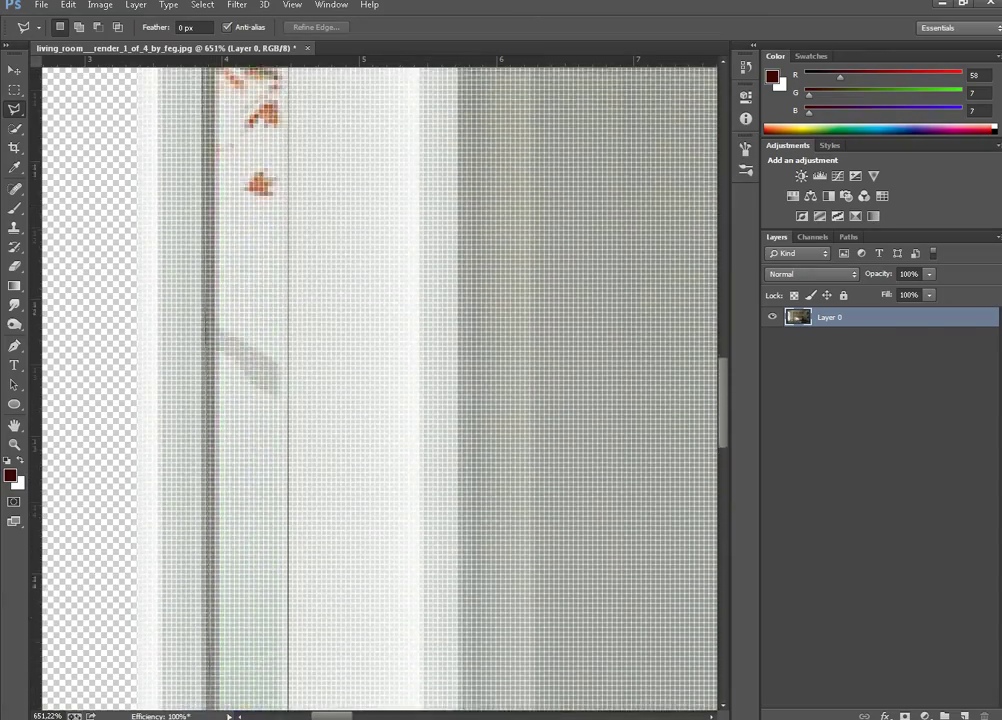
pyautogui.scroll(5, 226, 226)
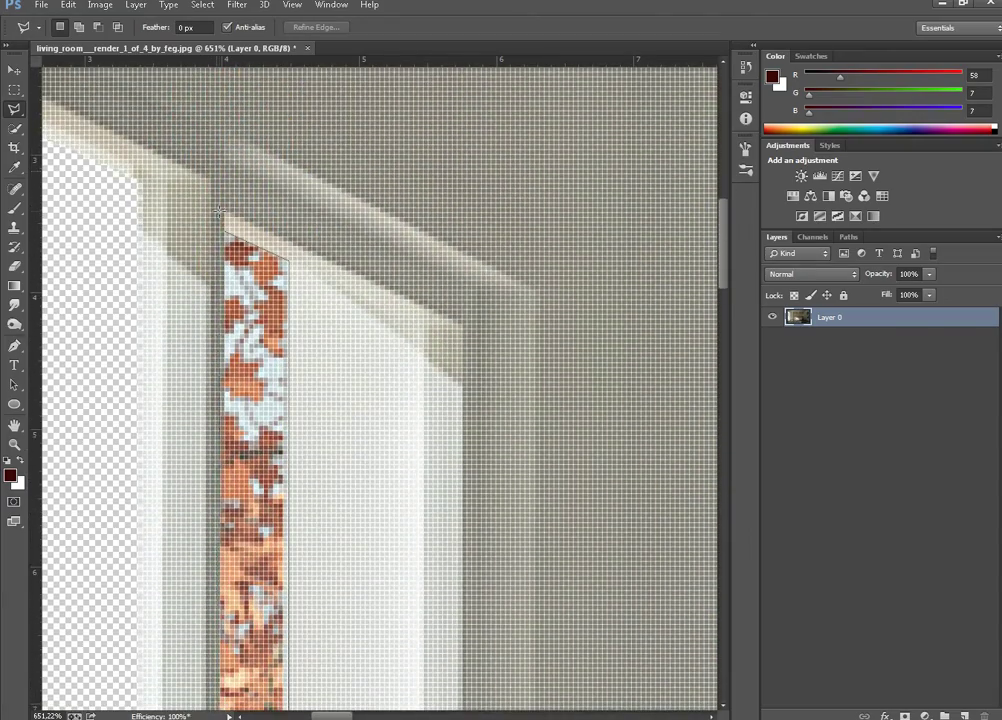
pyautogui.click(226, 230)
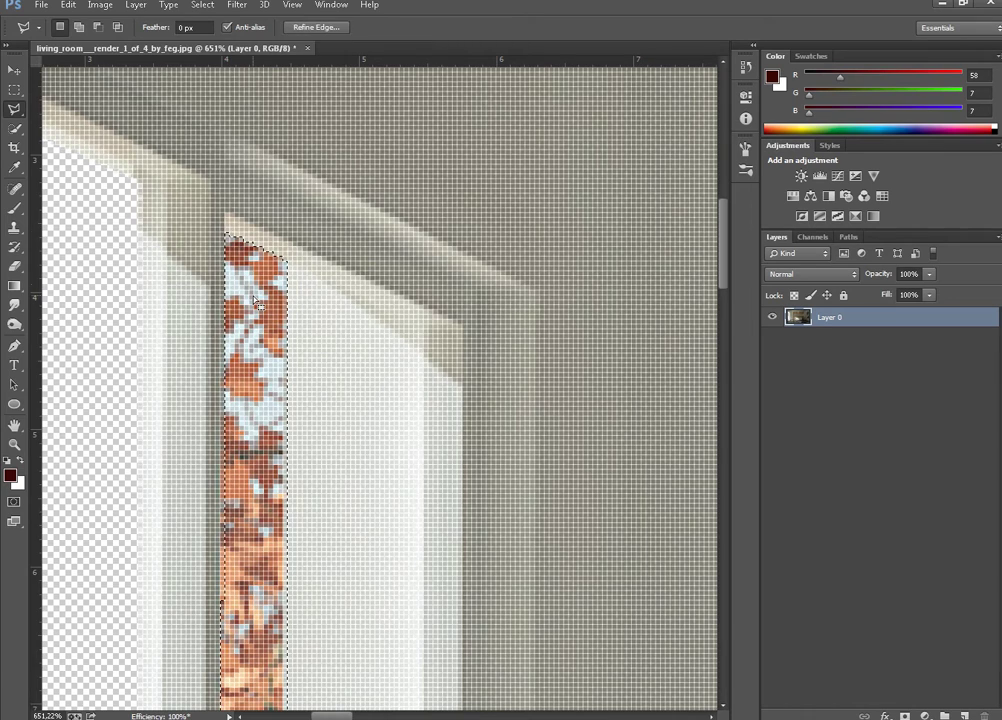
pyautogui.press('Delete')
pyautogui.hotkey('ctrl', 'd')
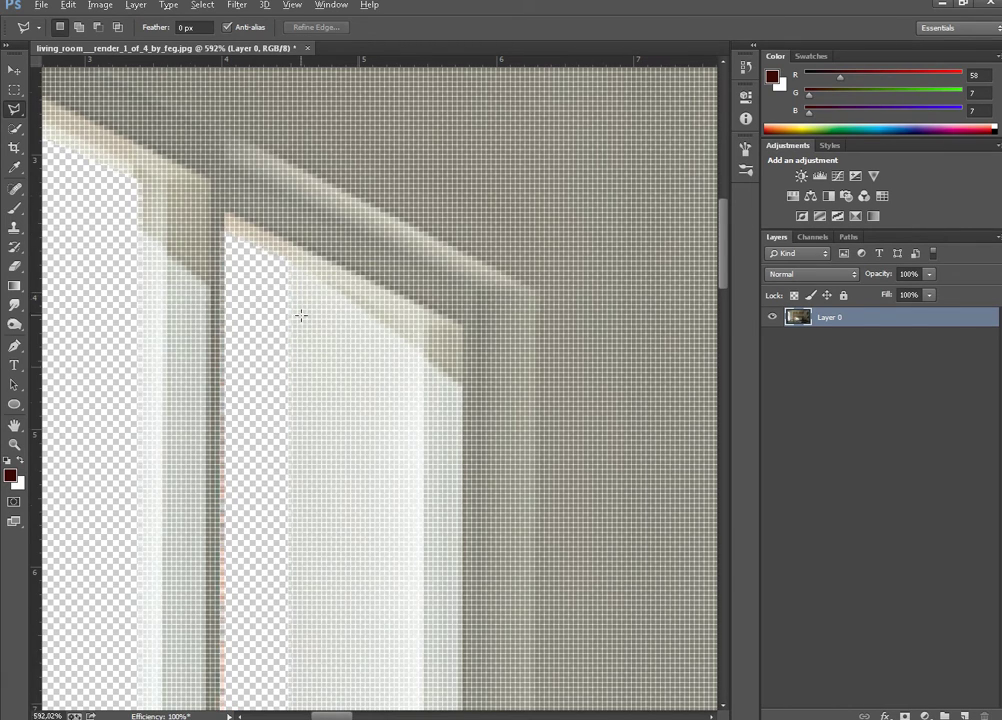
# Place the magical-fantasy-style-forest-scene image from the Photoshop arka plan folder into the living room document.
pyautogui.scroll(-8, 332, 347)
pyautogui.scroll(-2, 332, 347)
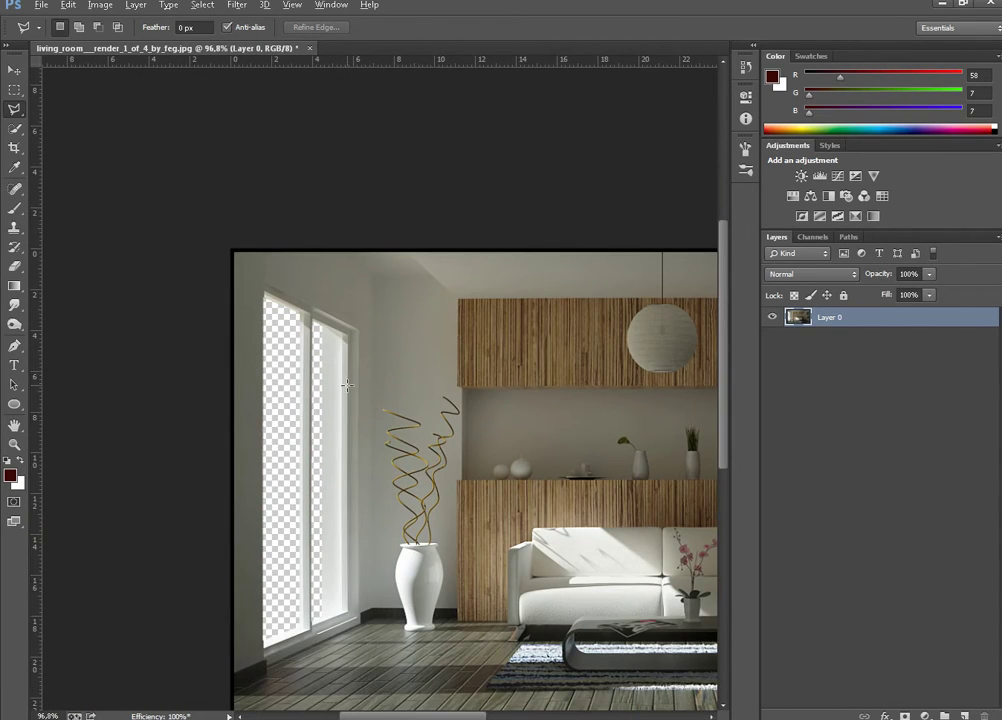
pyautogui.scroll(-1, 346, 385)
pyautogui.moveTo(374, 717); pyautogui.dragTo(414, 717)
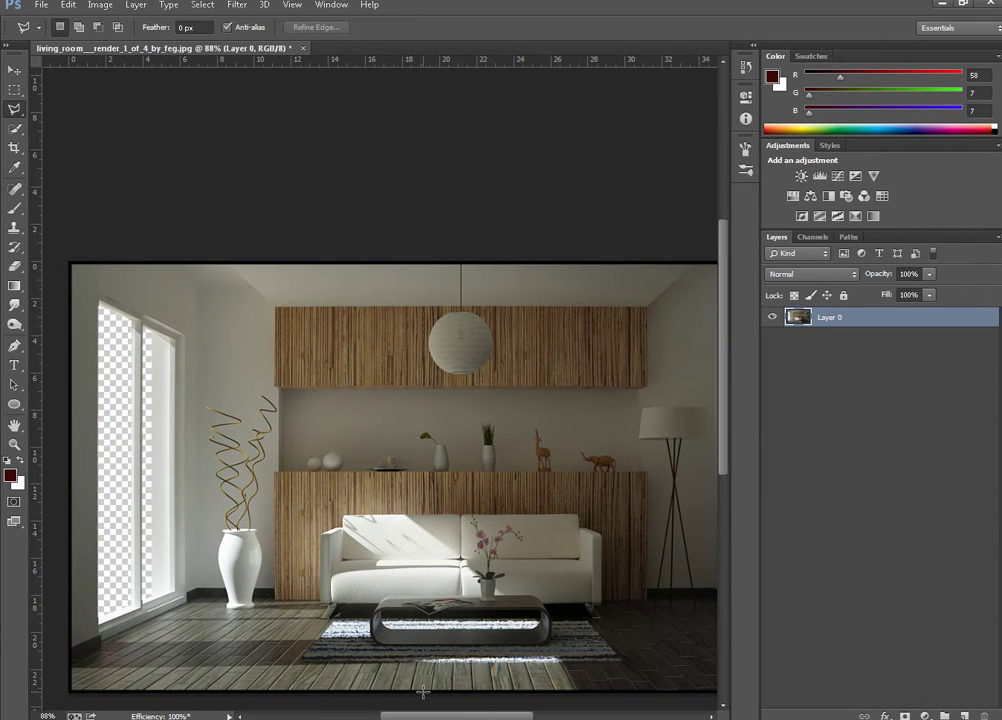
pyautogui.rightClick(110, 718)
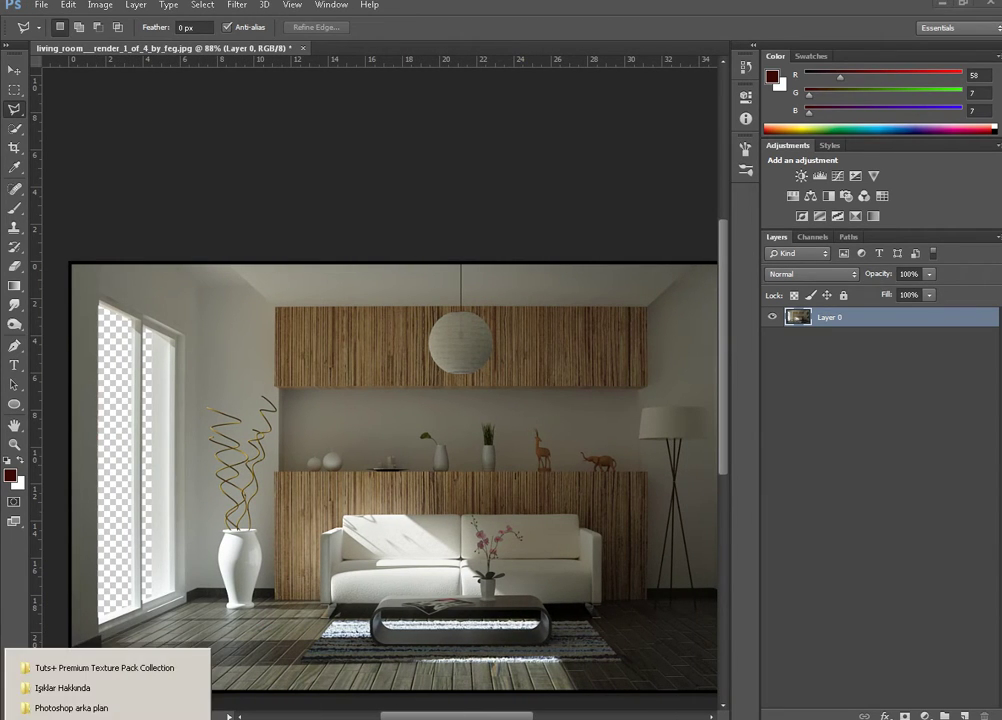
pyautogui.click(90, 708)
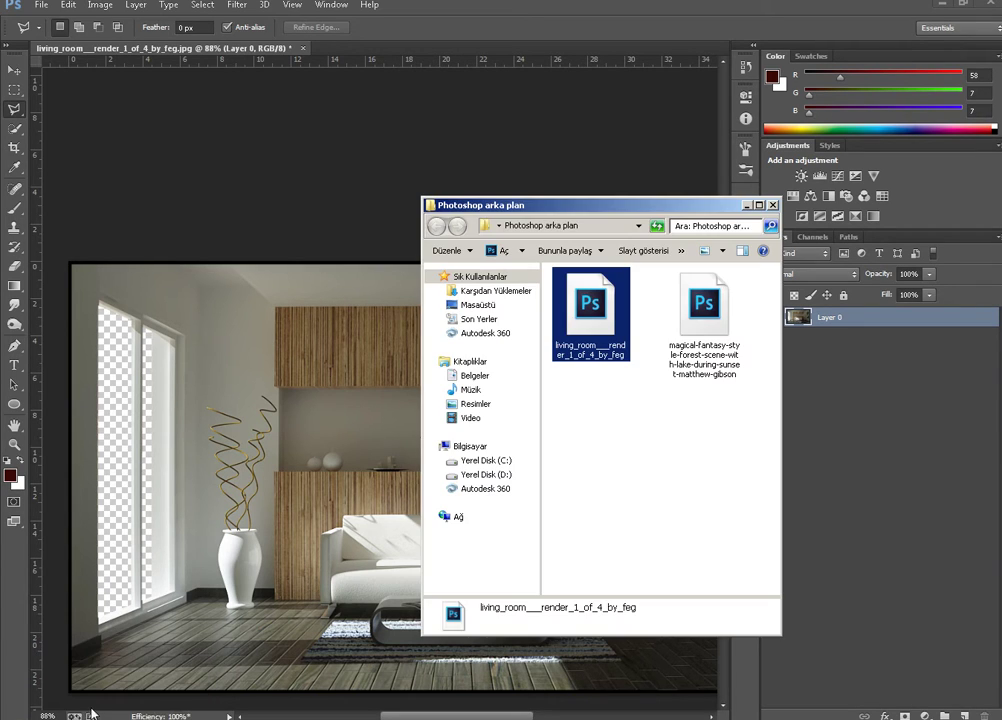
pyautogui.moveTo(718, 313); pyautogui.dragTo(343, 418)
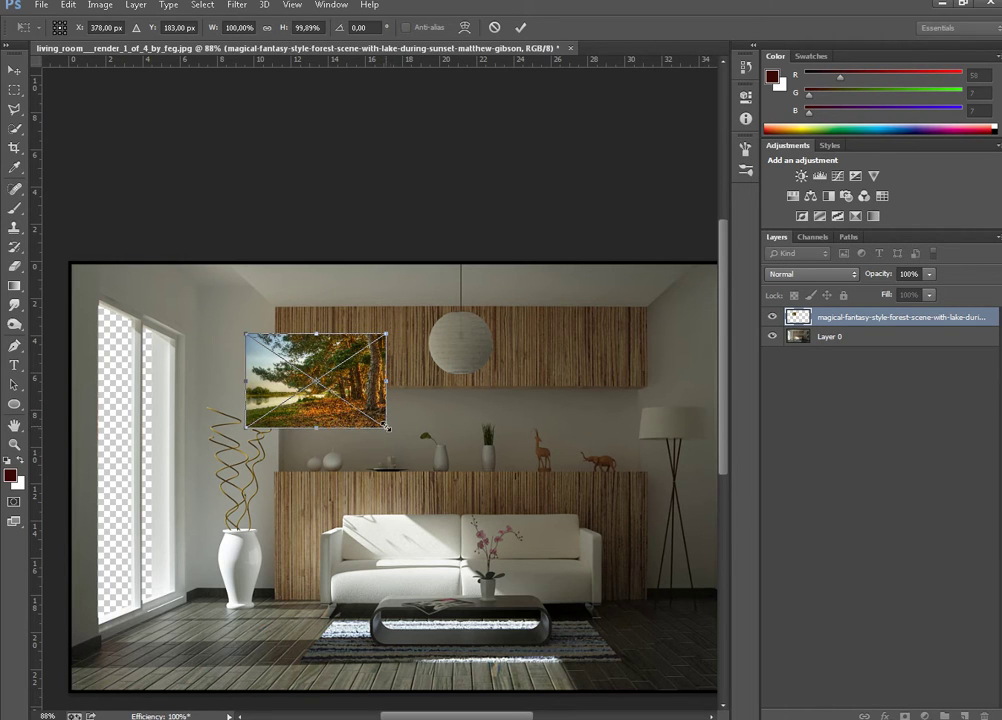
# Enlarge the placed forest image to about 412% and position it over the middle of the room.
pyautogui.moveTo(386, 427); pyautogui.dragTo(368, 618)
pyautogui.moveTo(531, 716); pyautogui.dragTo(441, 716)
pyautogui.moveTo(383, 611); pyautogui.dragTo(262, 582)
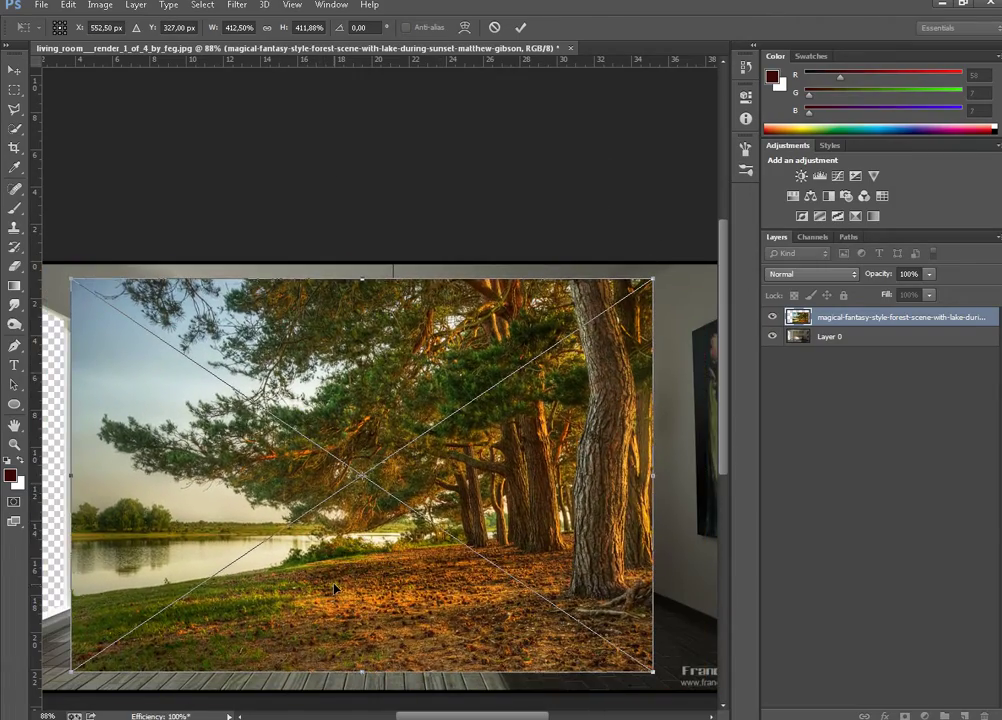
# Apply a Perspective transform to the forest image, shortening its right edge and stretching its left edge taller.
pyautogui.rightClick(374, 526)
pyautogui.click(405, 598)
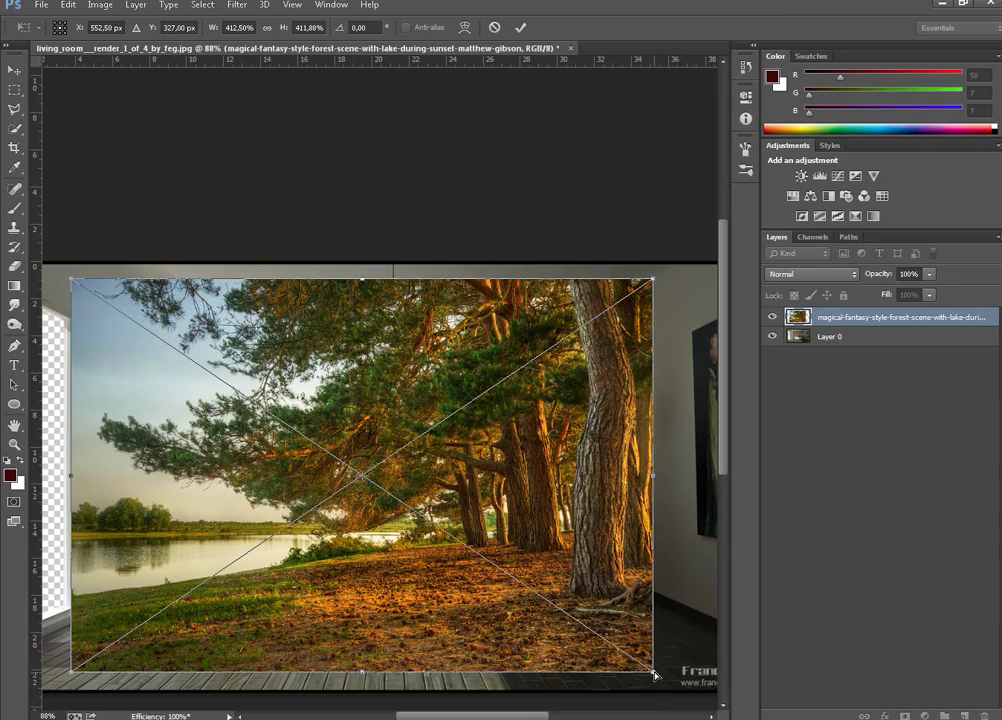
pyautogui.moveTo(654, 676); pyautogui.dragTo(654, 645)
pyautogui.moveTo(71, 668); pyautogui.dragTo(74, 716)
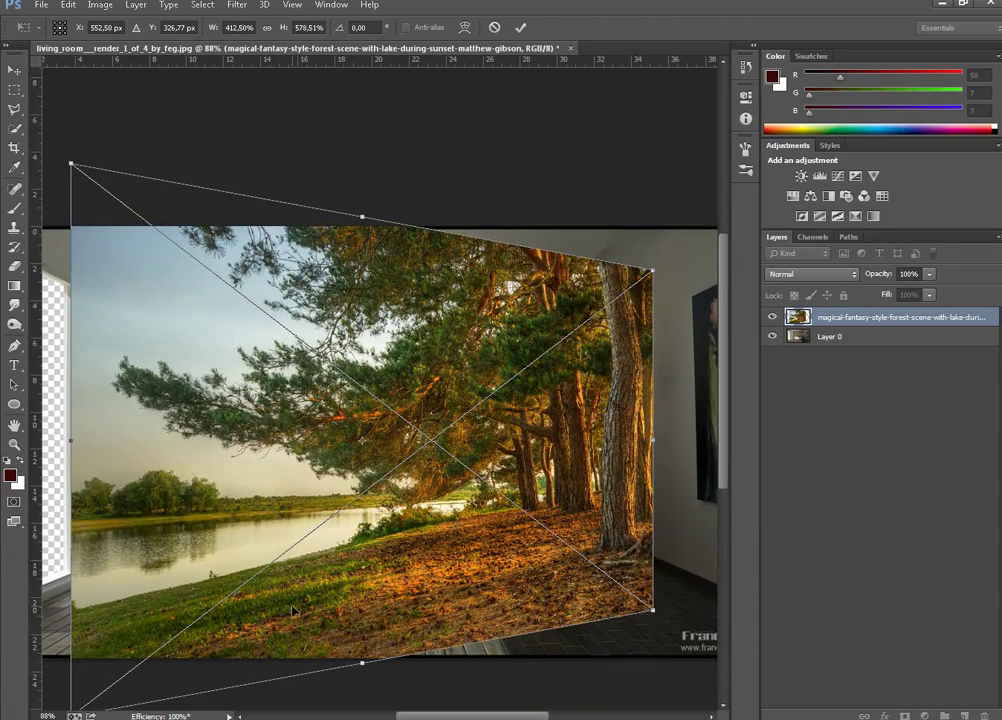
# Move the forest image over the room's window side, centred at about X 87.5 px, Y 299.8 px, and commit the transform.
pyautogui.moveTo(451, 716); pyautogui.dragTo(434, 716)
pyautogui.moveTo(466, 602); pyautogui.dragTo(172, 569)
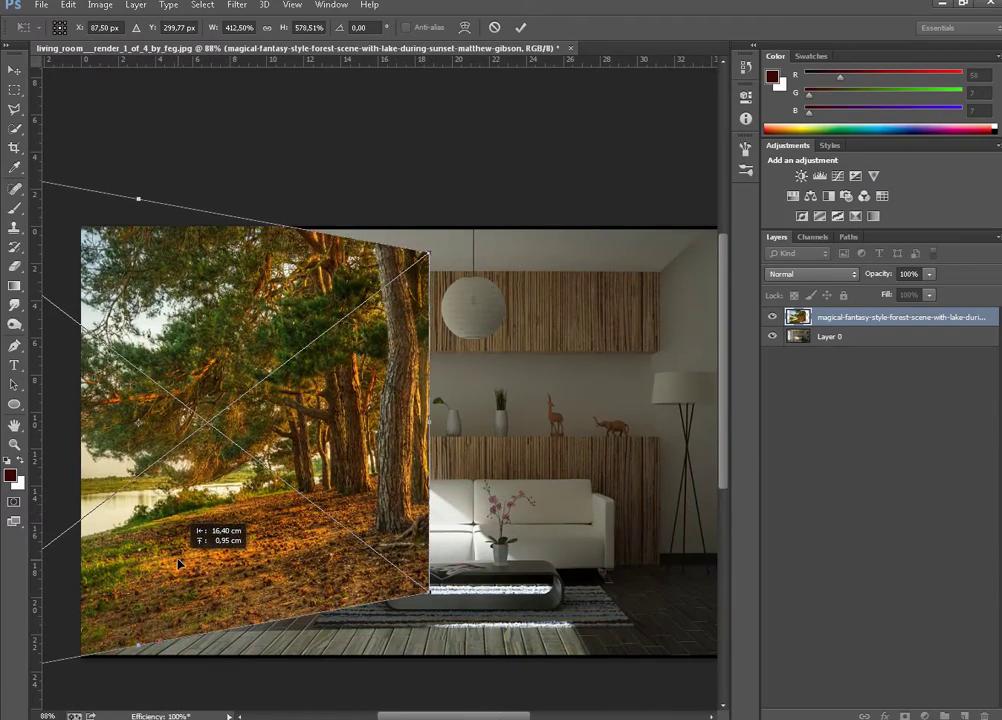
pyautogui.press('Return')
# Move Layer 0 above the forest image layer in the layer stack.
pyautogui.press('l')
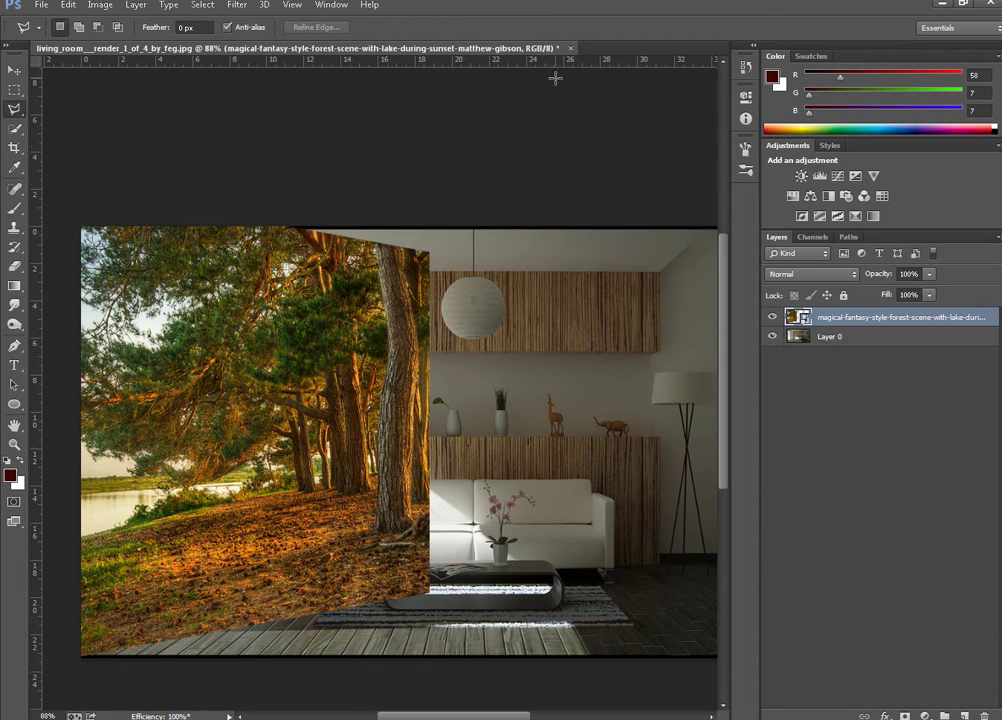
pyautogui.click(830, 338)
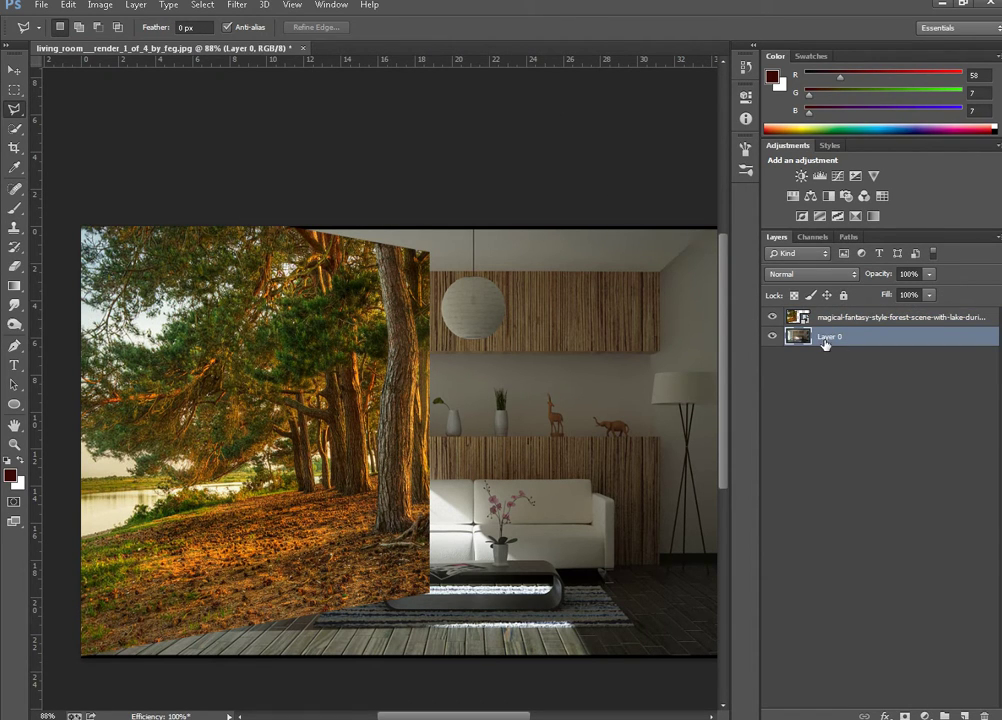
pyautogui.moveTo(833, 336); pyautogui.dragTo(832, 316)
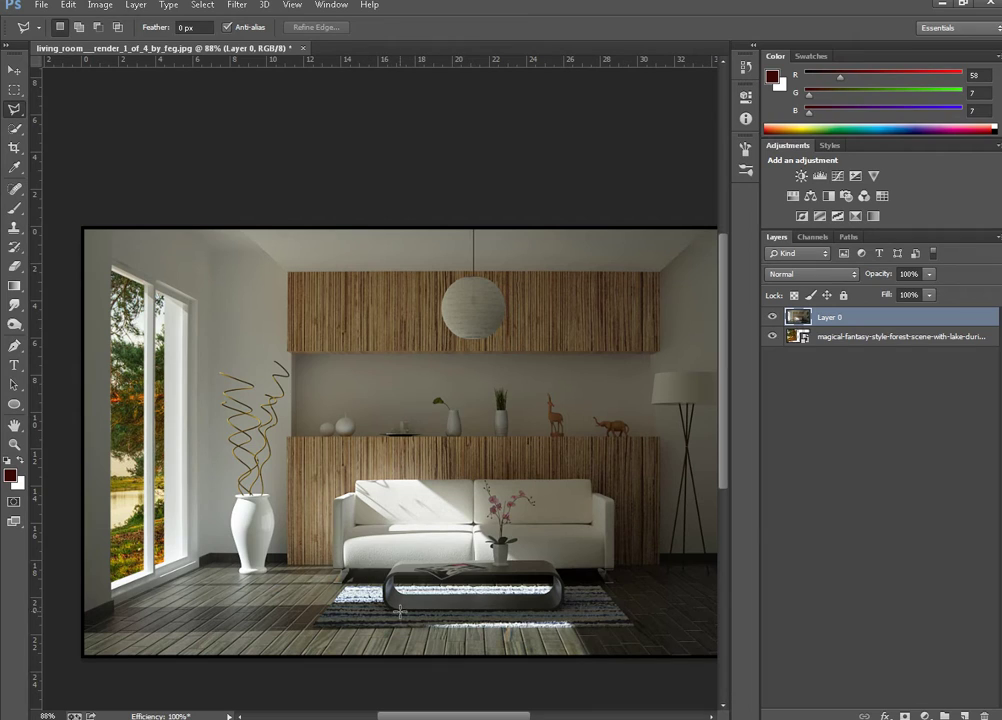
# Rasterize the placed forest image layer beneath Layer 0.
pyautogui.click(97, 300)
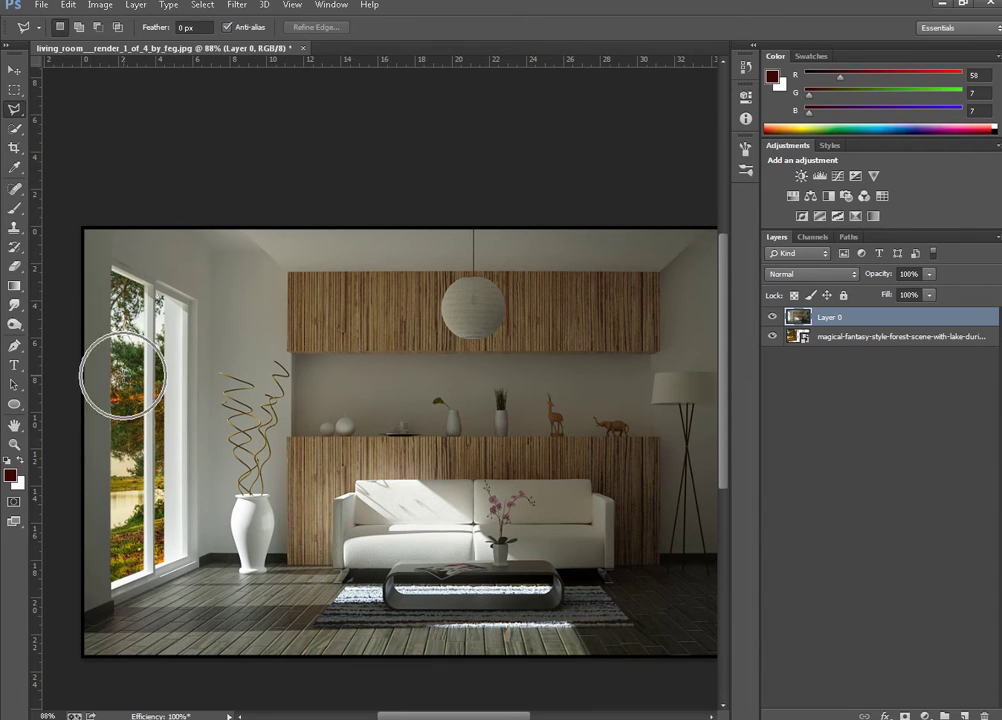
pyautogui.click(822, 341)
pyautogui.rightClick(851, 342)
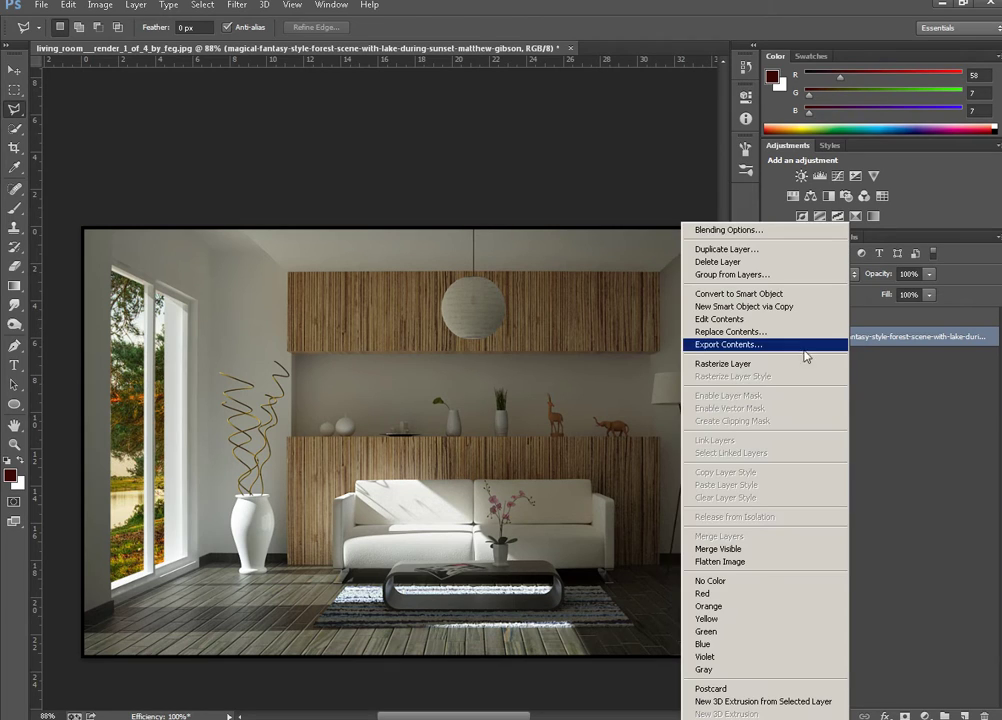
pyautogui.click(770, 362)
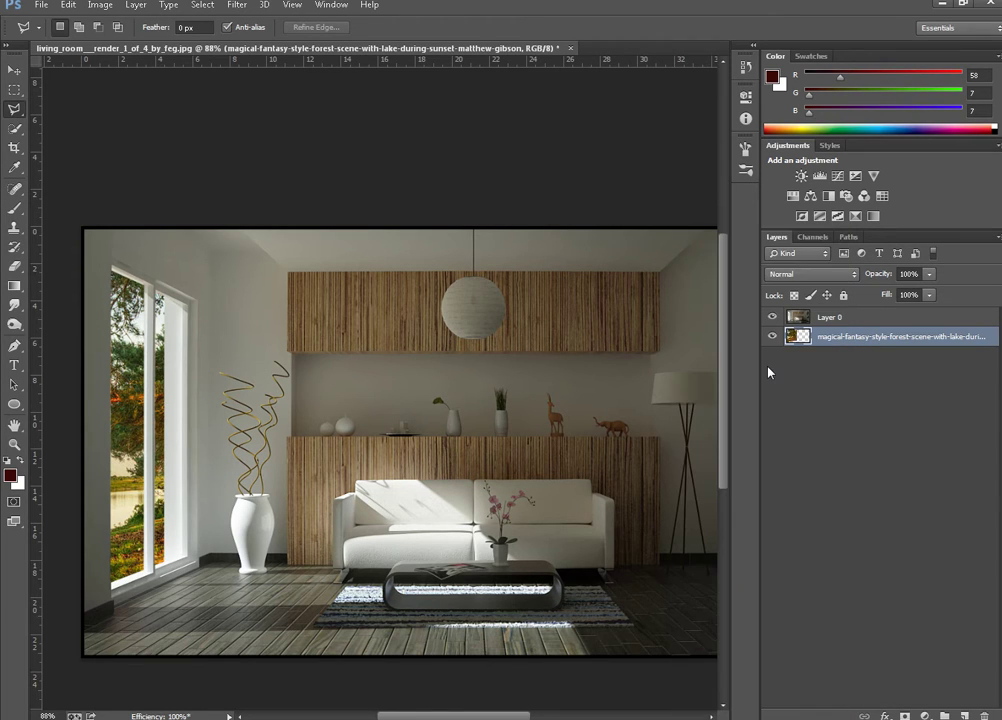
# Try brightening the forest layer with a Brightness/Contrast adjustment at Brightness 129.
pyautogui.click(848, 342)
pyautogui.click(100, 5)
pyautogui.moveTo(106, 40)
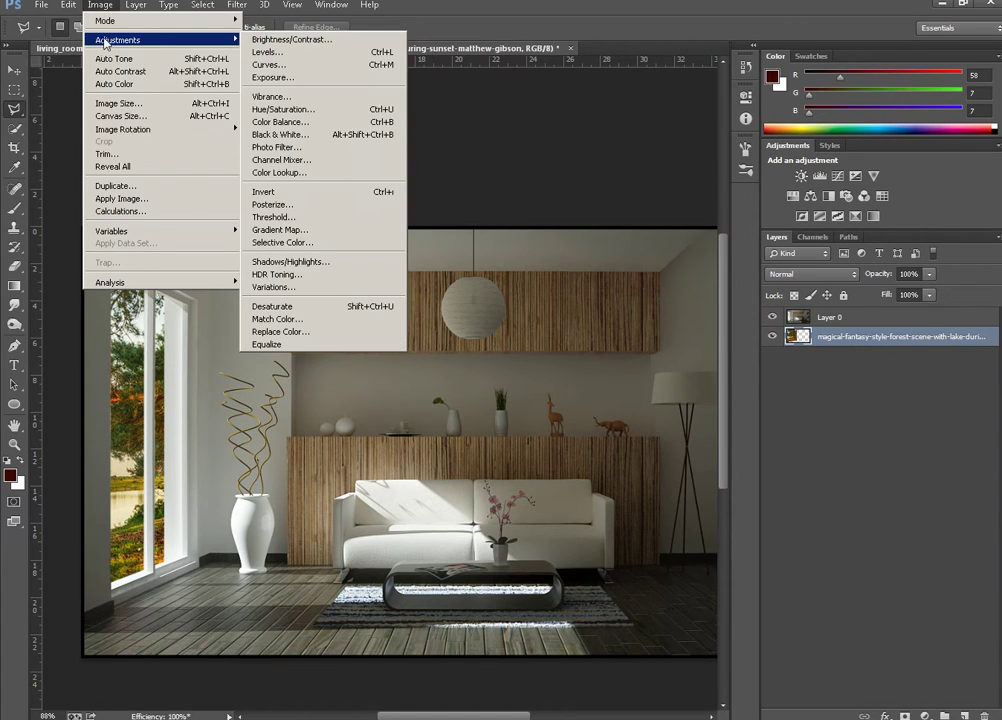
pyautogui.click(290, 40)
pyautogui.moveTo(528, 268); pyautogui.dragTo(591, 271)
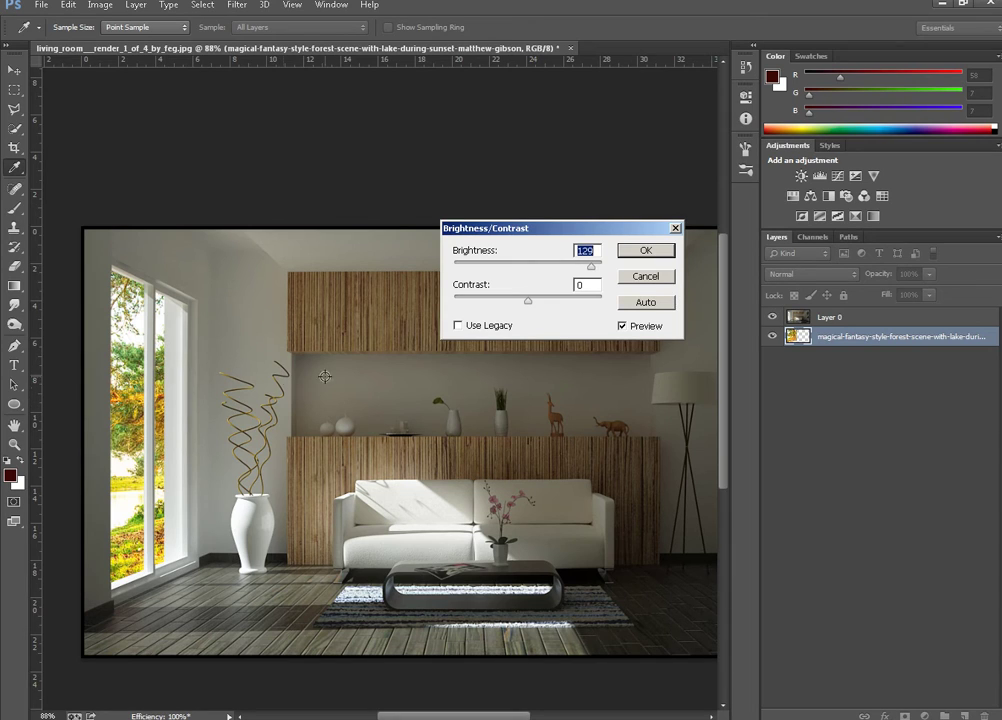
pyautogui.click(645, 250)
pyautogui.press('l')
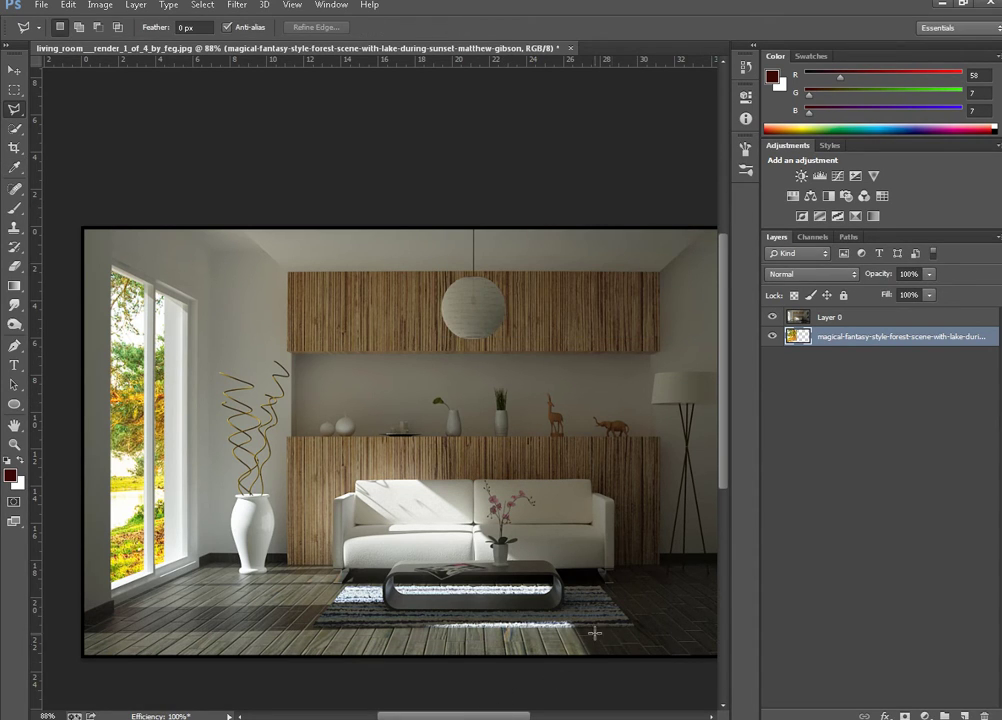
# Brighten the forest layer with Brightness/Contrast at Brightness 88 and merge all visible layers into one.
pyautogui.moveTo(504, 718); pyautogui.dragTo(513, 718)
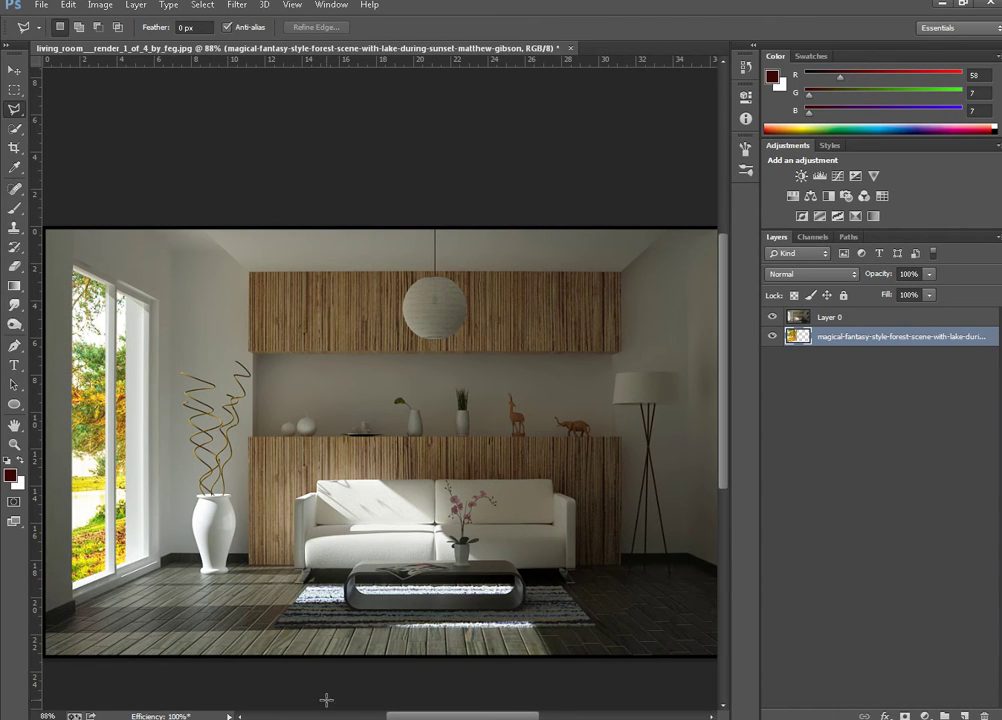
pyautogui.click(100, 5)
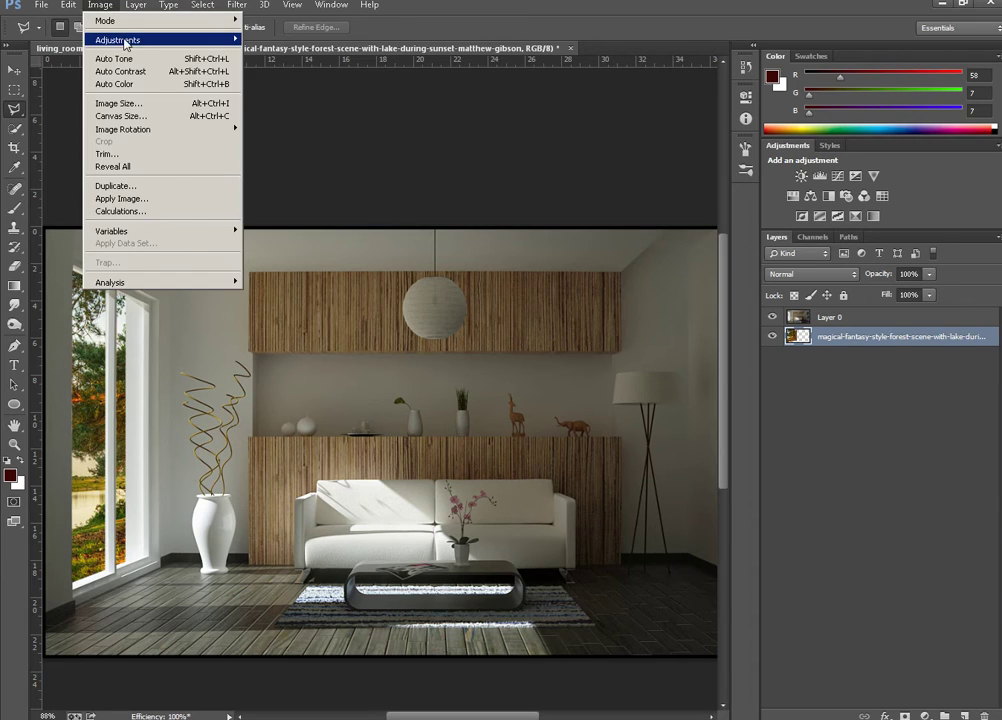
pyautogui.moveTo(125, 40)
pyautogui.click(445, 34)
pyautogui.moveTo(528, 264); pyautogui.dragTo(573, 274)
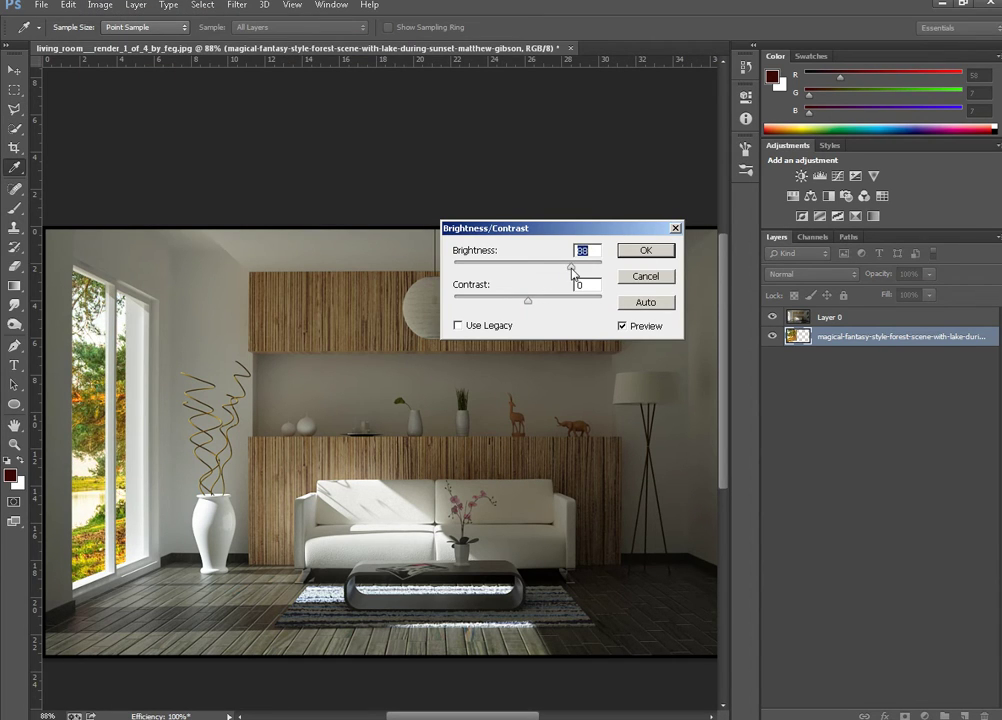
pyautogui.click(645, 250)
pyautogui.press('l')
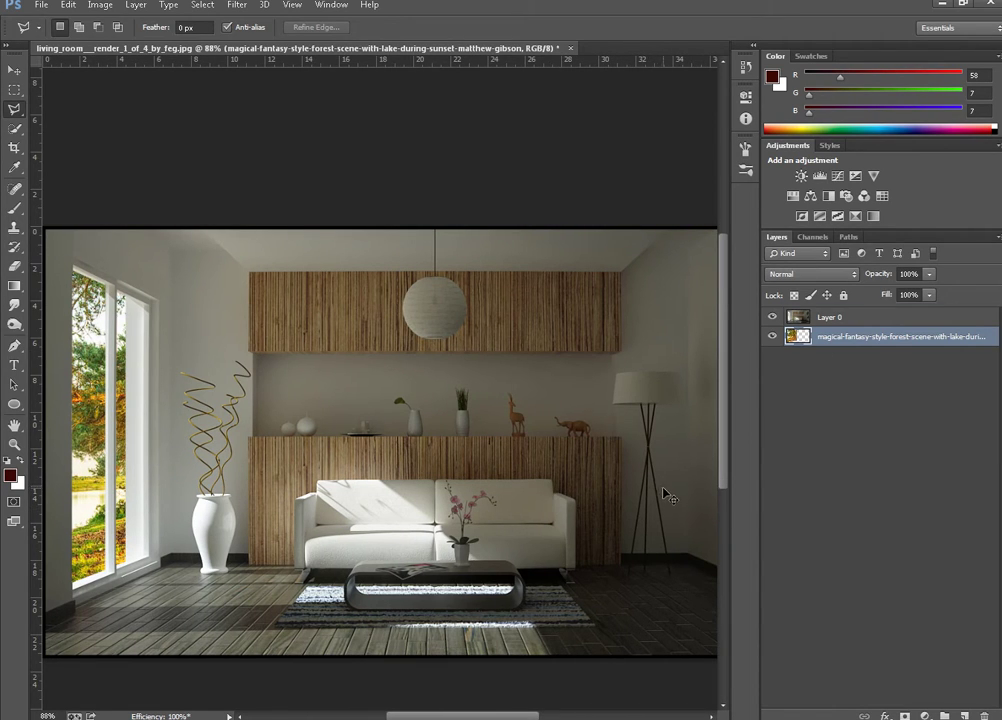
pyautogui.hotkey('ctrl', 'shift', 'e')
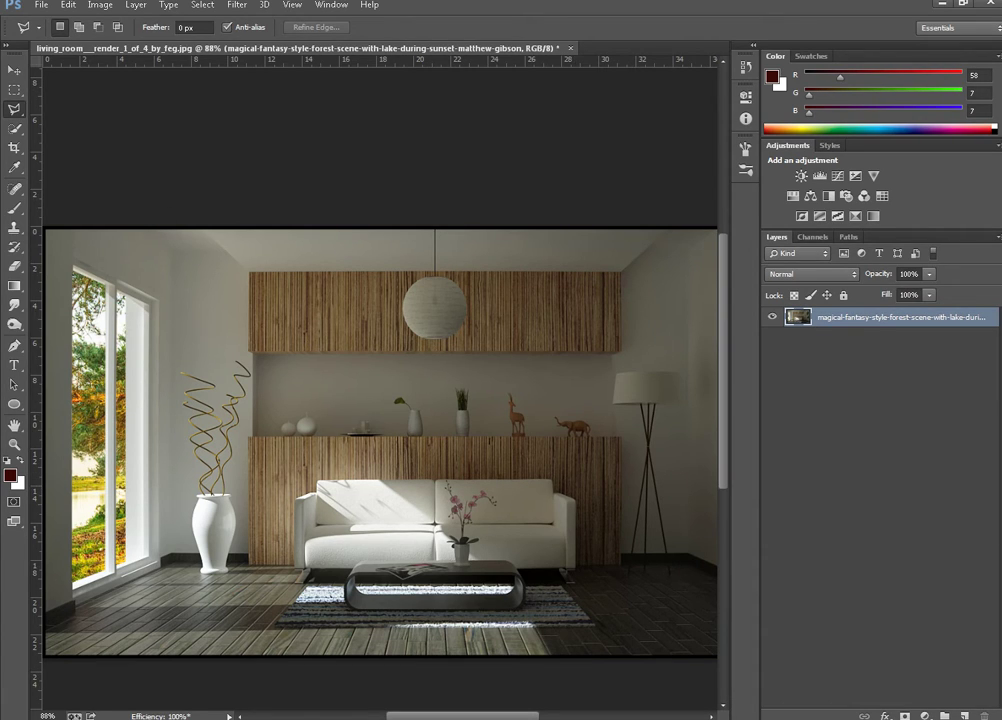
# Place the forest image from the Photoshop arka plan folder again, enlarge it to about 560% over the whole canvas, and commit it.
pyautogui.rightClick(113, 716)
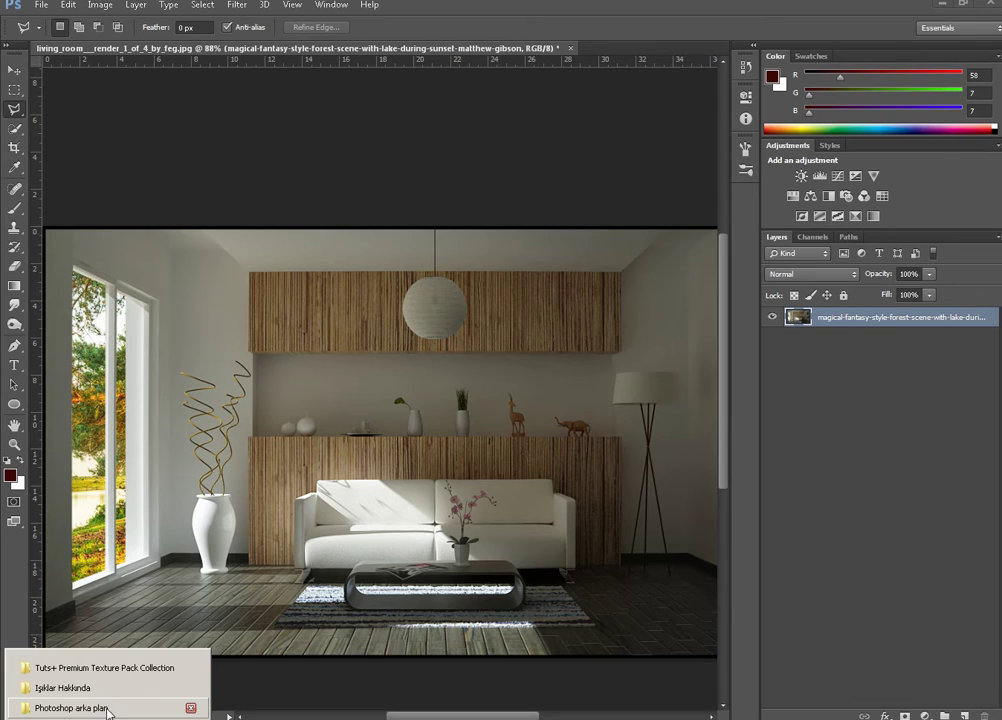
pyautogui.click(70, 708)
pyautogui.moveTo(717, 333); pyautogui.dragTo(72, 280)
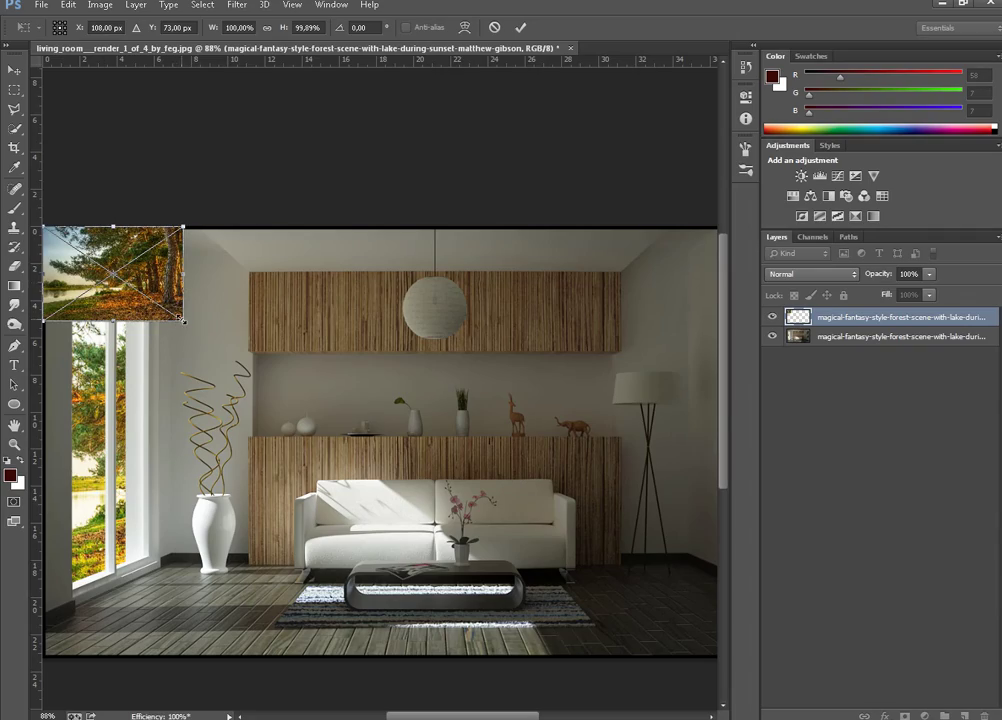
pyautogui.moveTo(182, 320); pyautogui.dragTo(812, 638)
pyautogui.moveTo(403, 551); pyautogui.dragTo(278, 530)
pyautogui.moveTo(617, 716); pyautogui.dragTo(450, 716)
pyautogui.moveTo(424, 598); pyautogui.dragTo(423, 583)
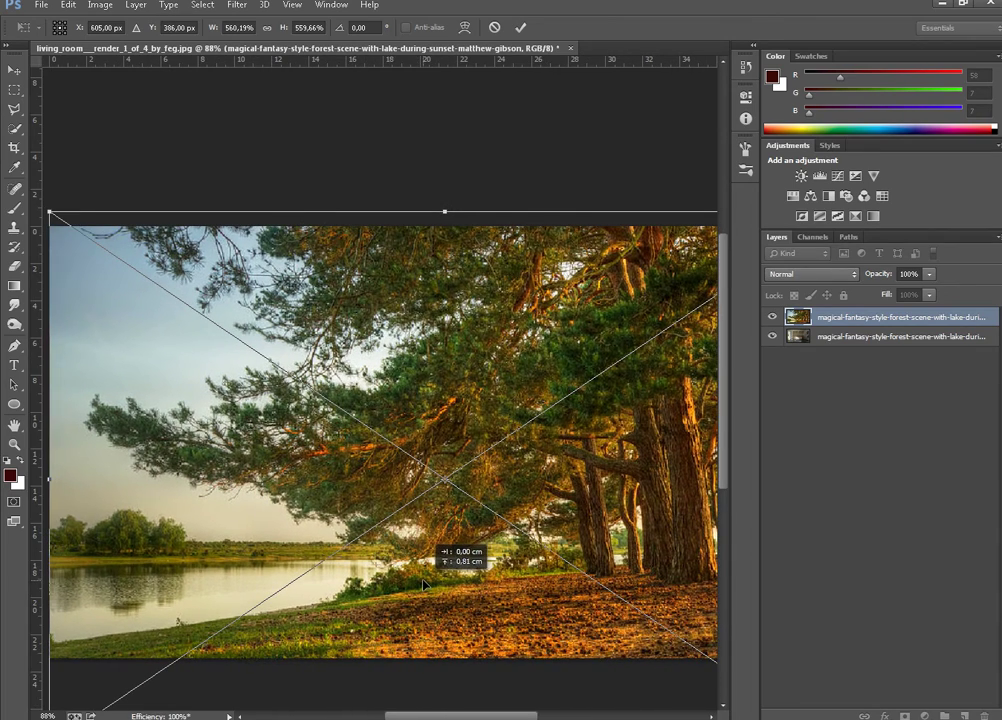
pyautogui.click(520, 27)
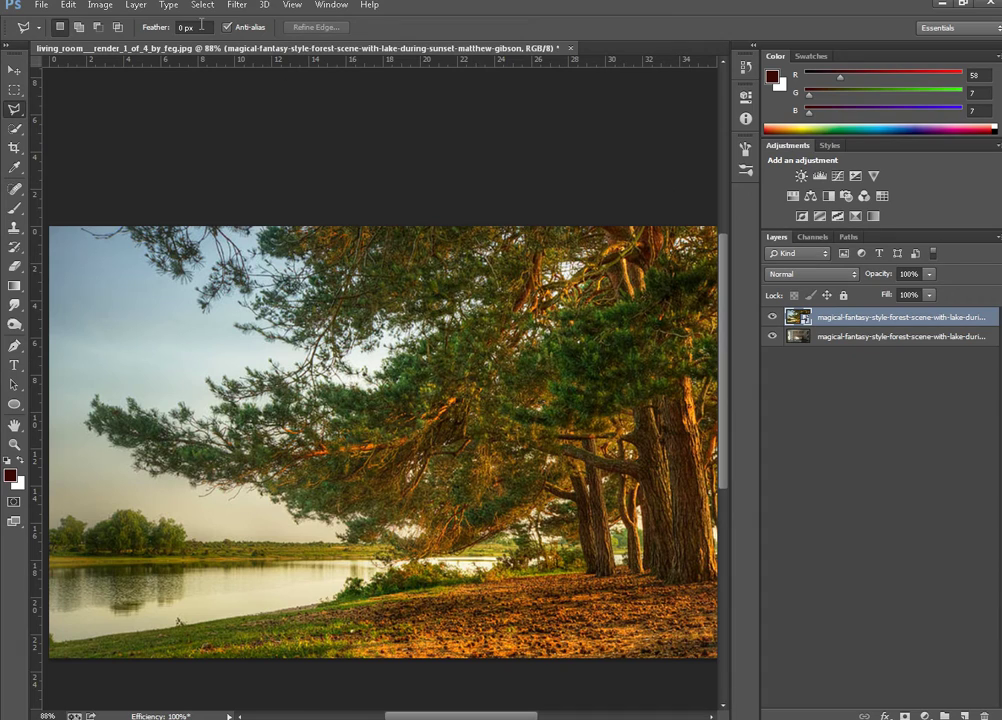
# Apply the Average blur filter to the newly placed forest layer and rasterize the layer.
pyautogui.click(237, 6)
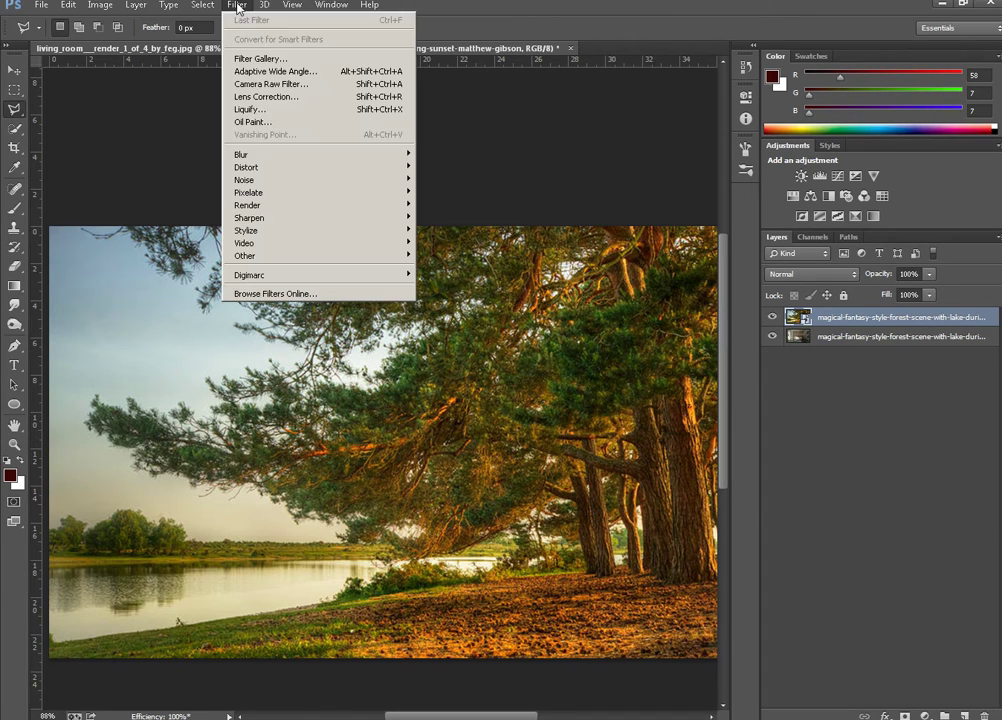
pyautogui.moveTo(290, 154)
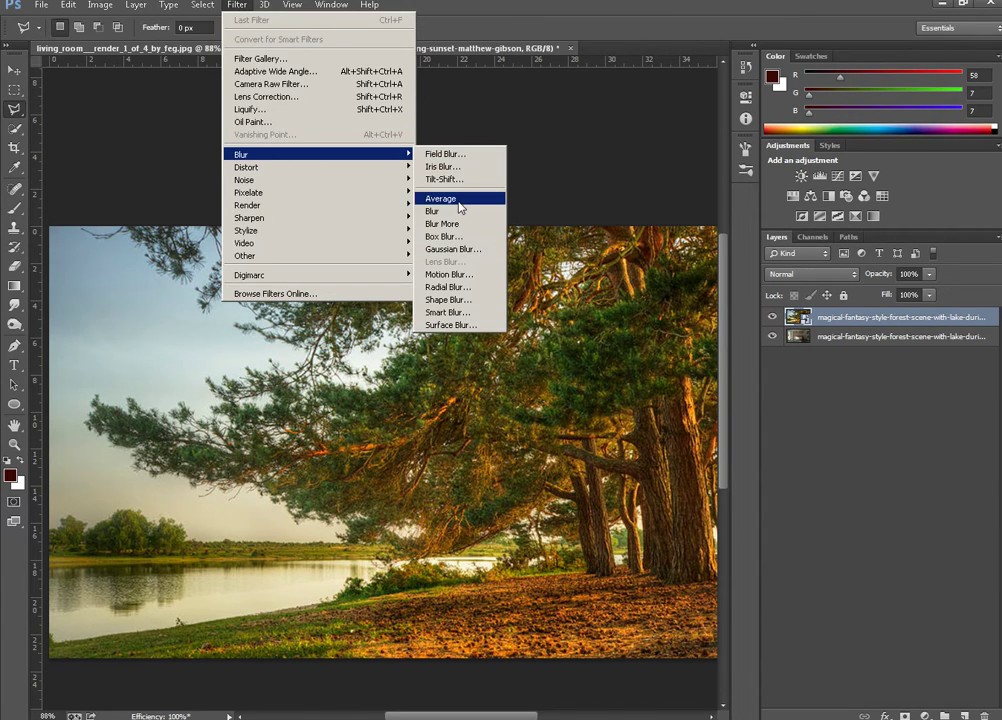
pyautogui.click(459, 205)
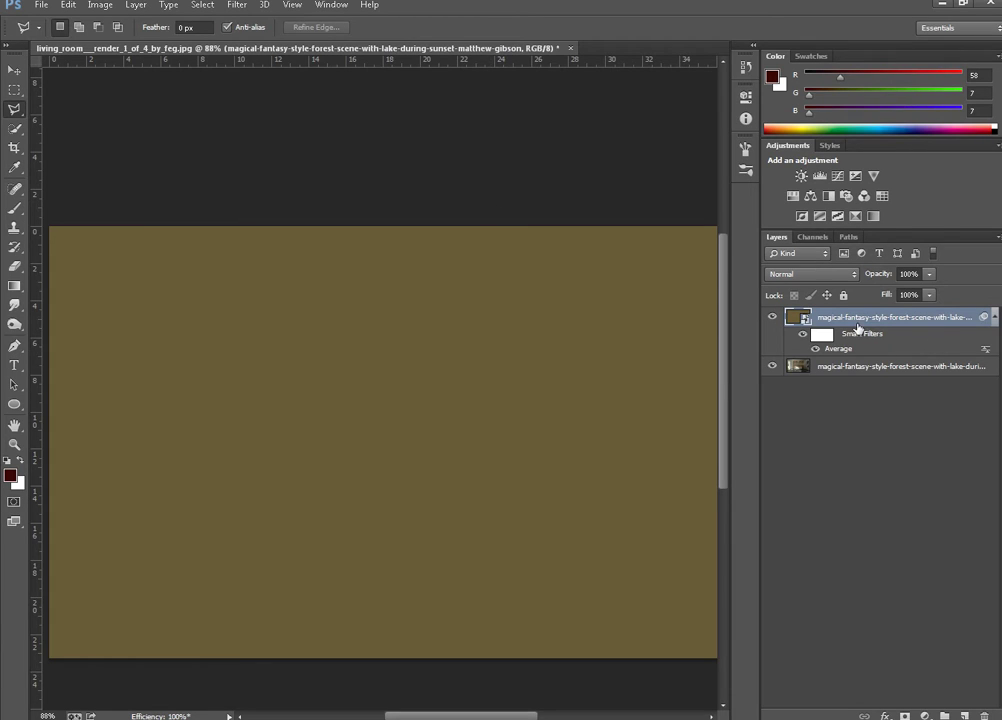
pyautogui.rightClick(859, 322)
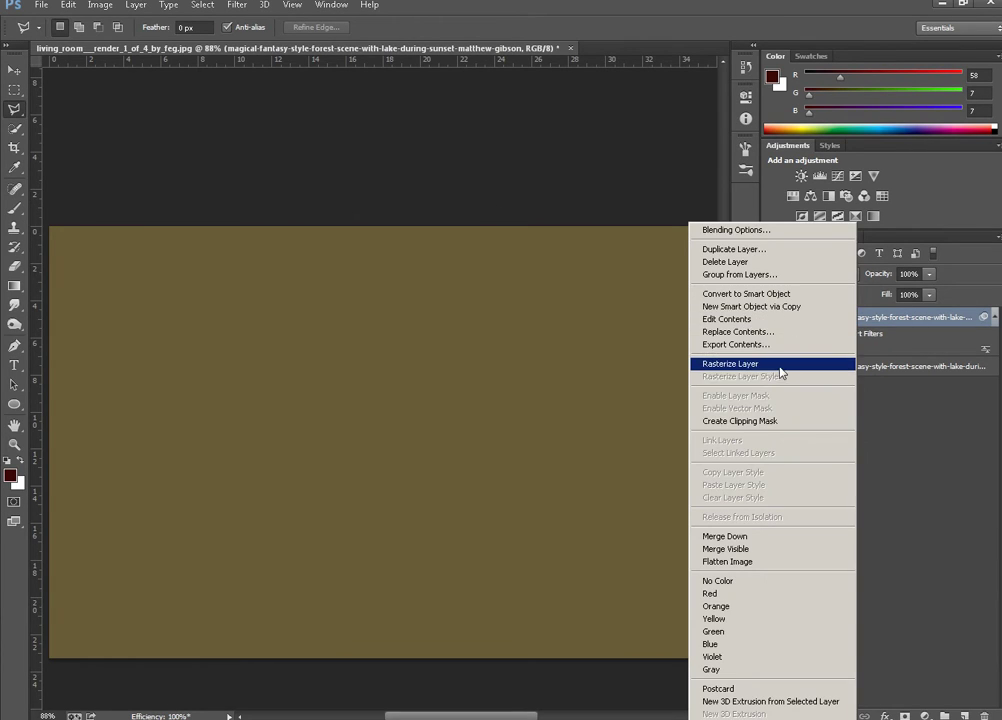
pyautogui.click(779, 364)
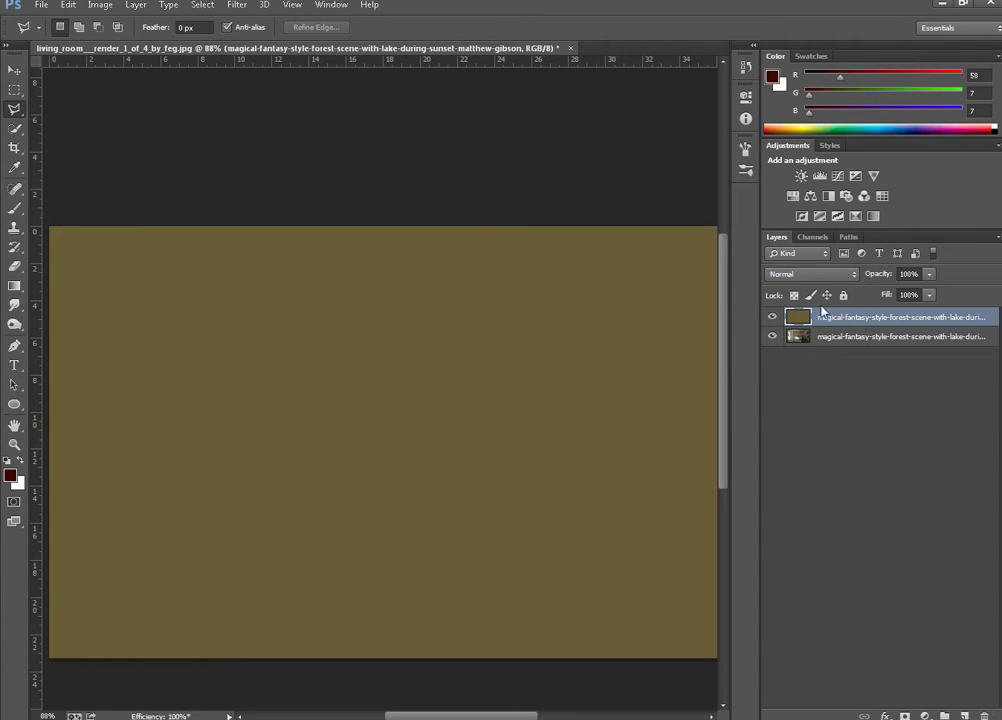
# Set the averaged brown layer's blend mode to Overlay and its opacity to 50%.
pyautogui.click(771, 316)
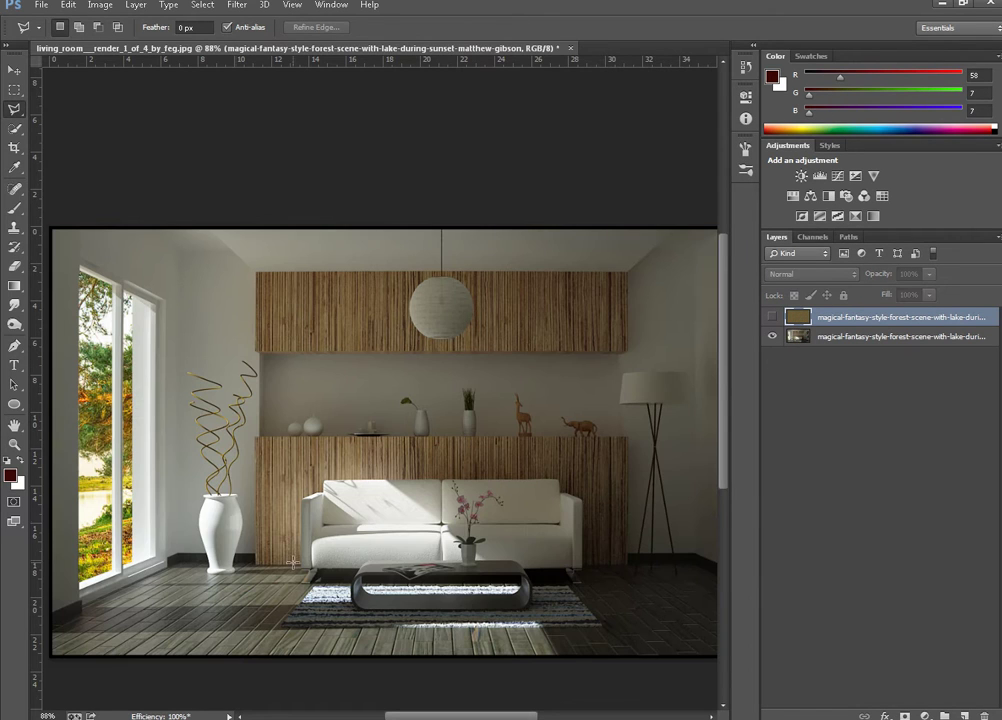
pyautogui.click(772, 317)
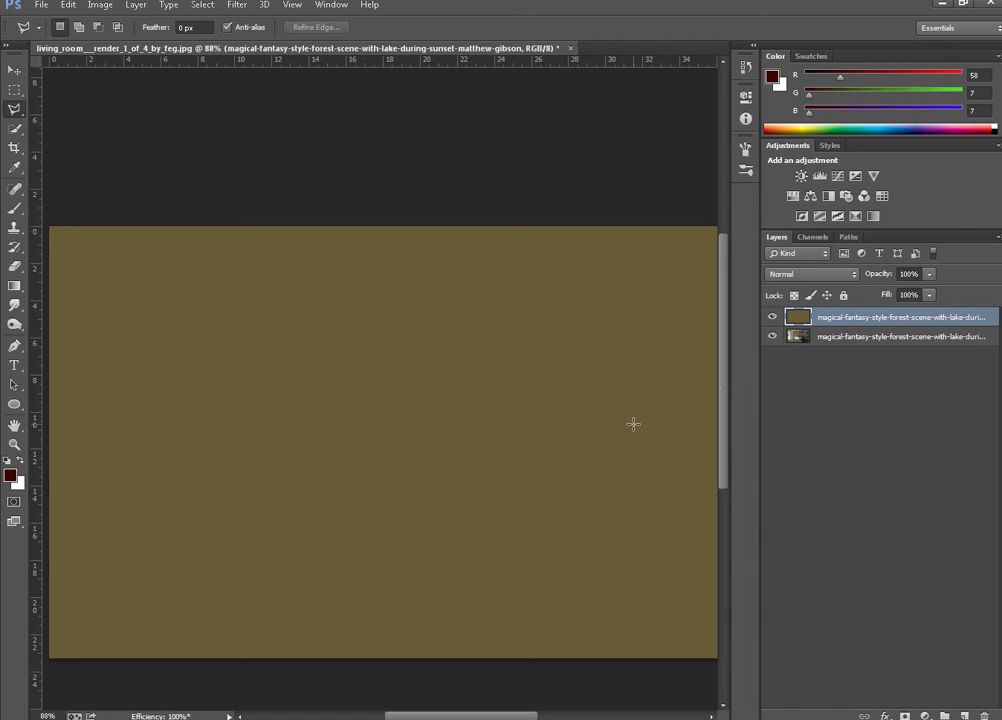
pyautogui.click(822, 275)
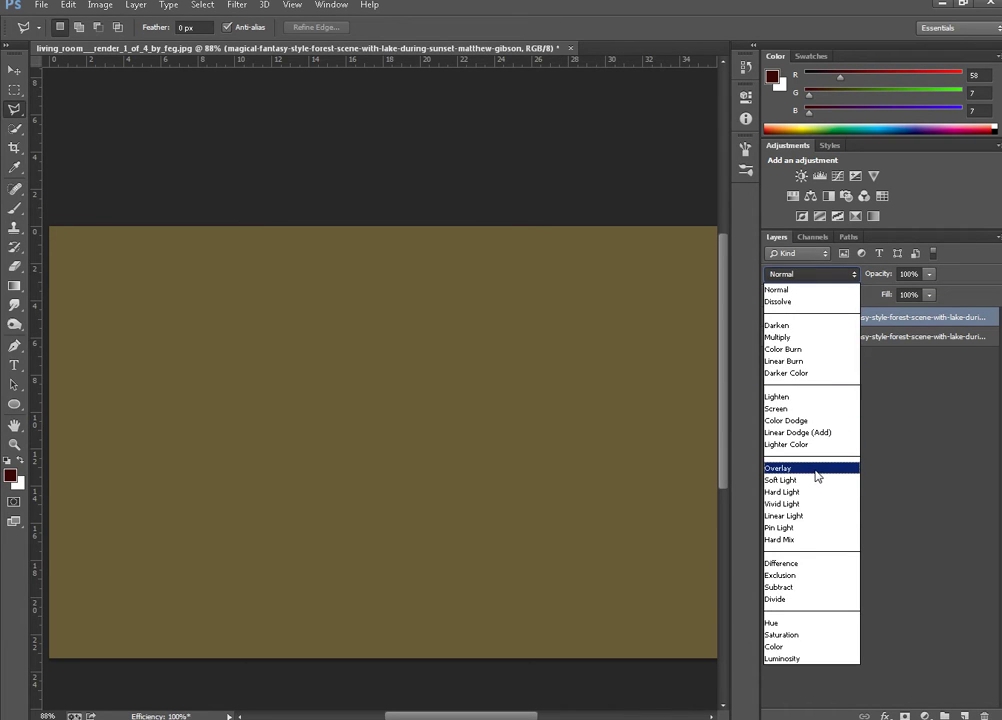
pyautogui.click(817, 477)
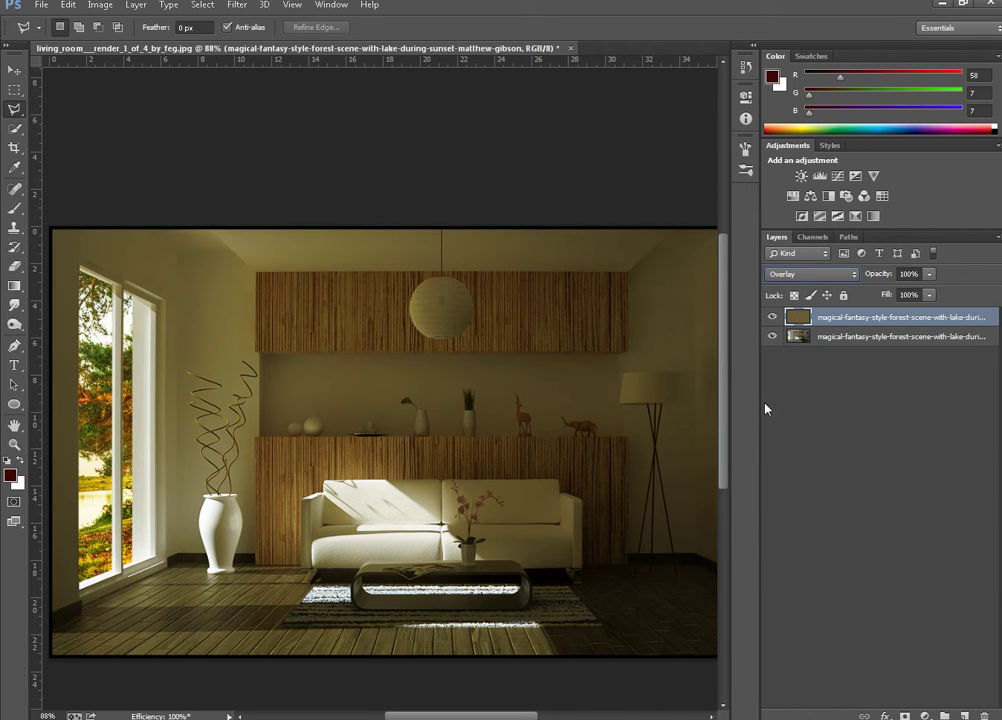
pyautogui.click(910, 274)
pyautogui.write('50')
pyautogui.press('Return')
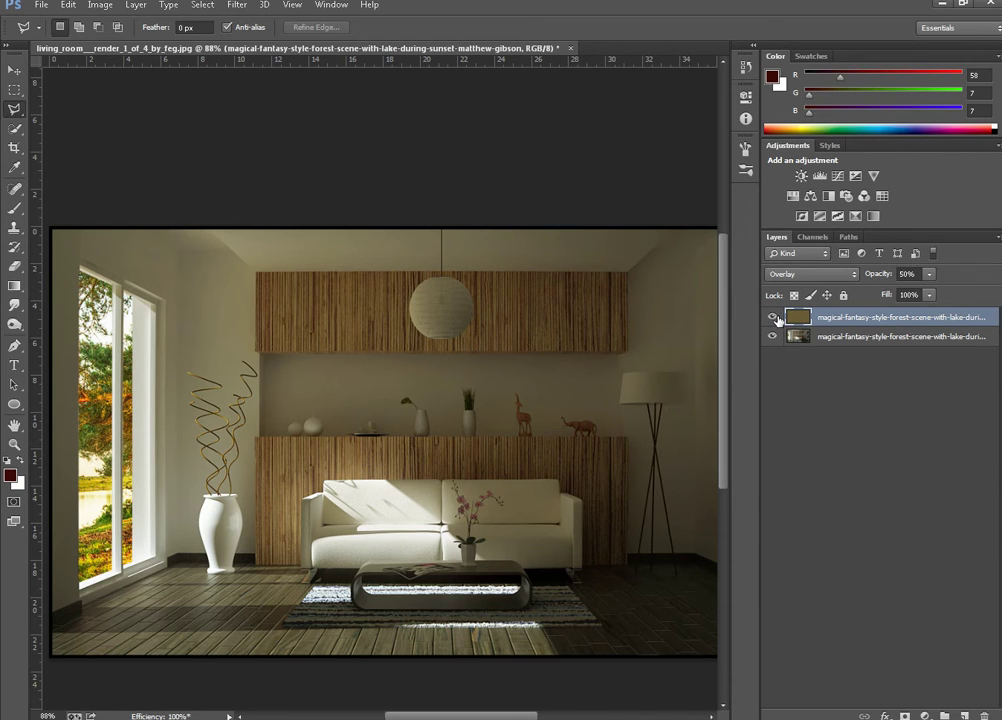
# Compare the room with and without the brown tint layer, and merge the tint down into the room layer.
pyautogui.click(772, 317)
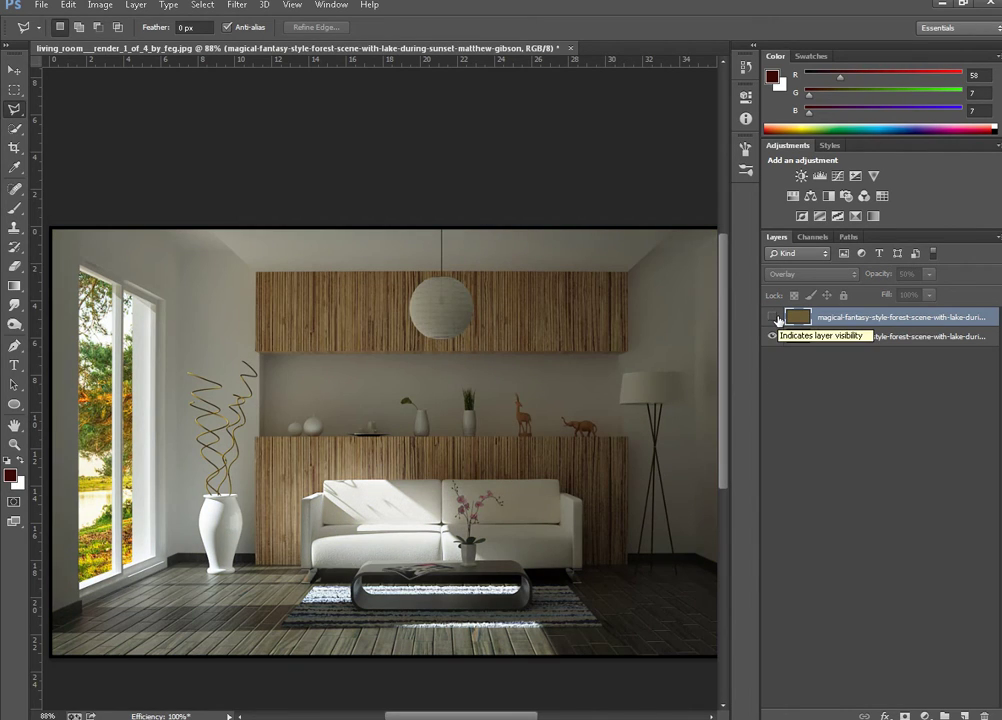
pyautogui.click(772, 317)
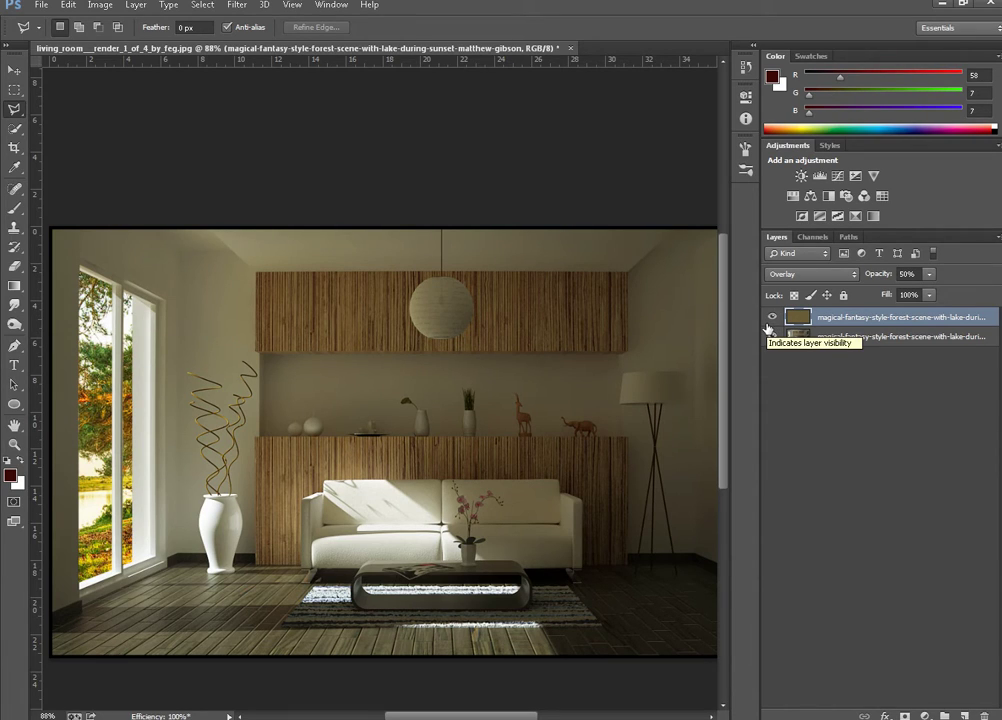
pyautogui.hotkey('ctrl', 'e')
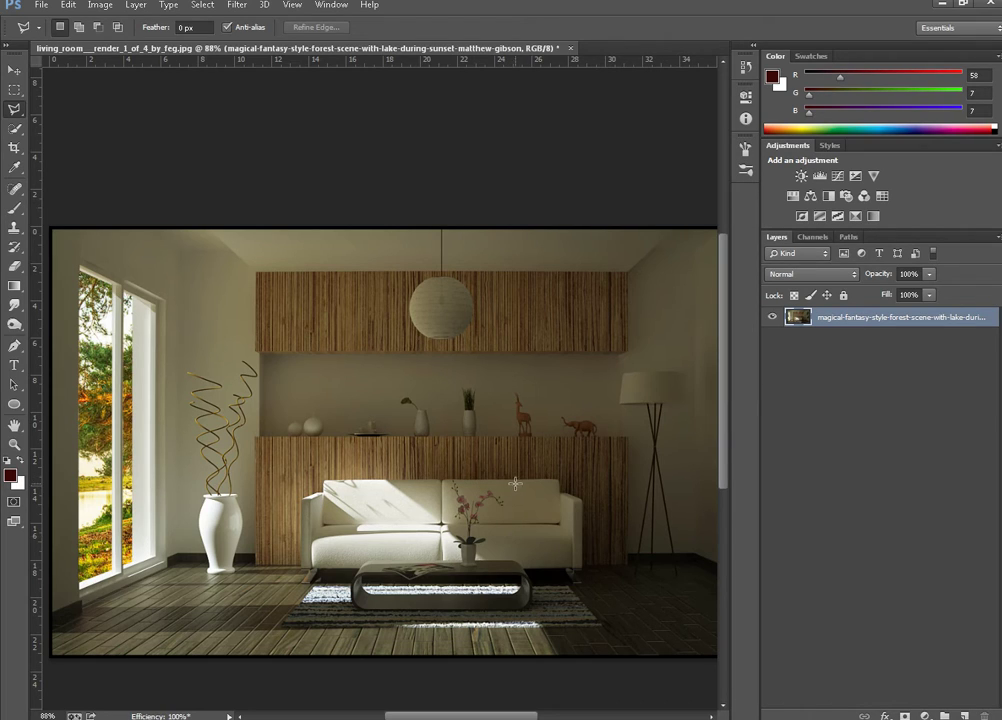
# Duplicate the merged room layer within the same document, keeping the suggested copy name.
pyautogui.rightClick(833, 318)
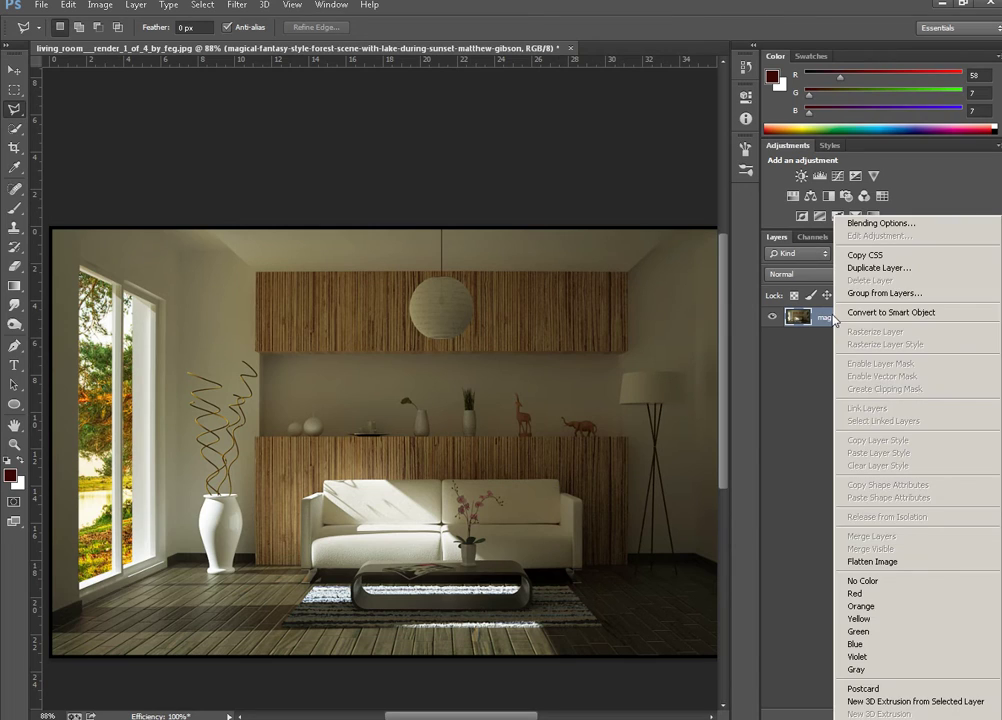
pyautogui.click(865, 275)
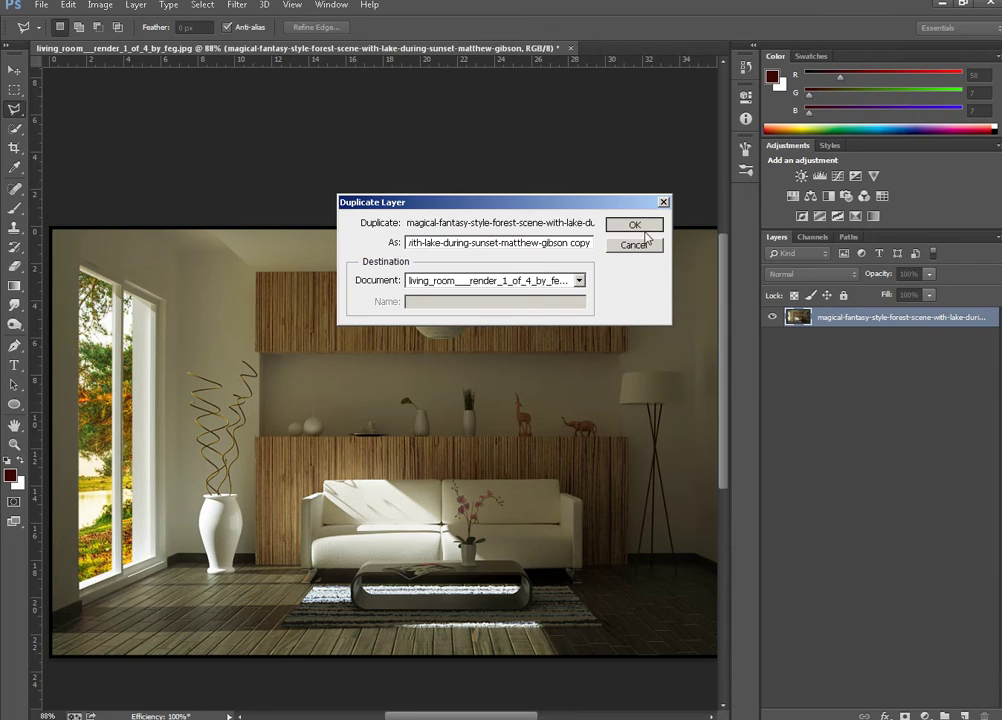
pyautogui.click(633, 224)
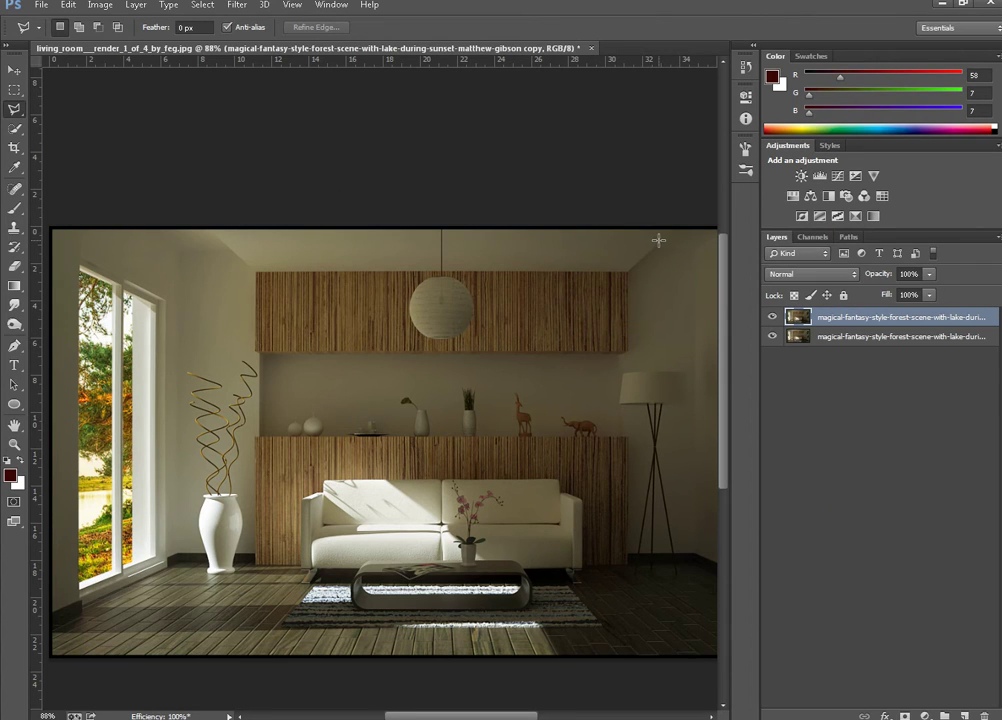
# Apply a Shadows/Highlights adjustment to the duplicated layer, increasing the Shadows amount to lighten the room.
pyautogui.click(100, 4)
pyautogui.moveTo(141, 45)
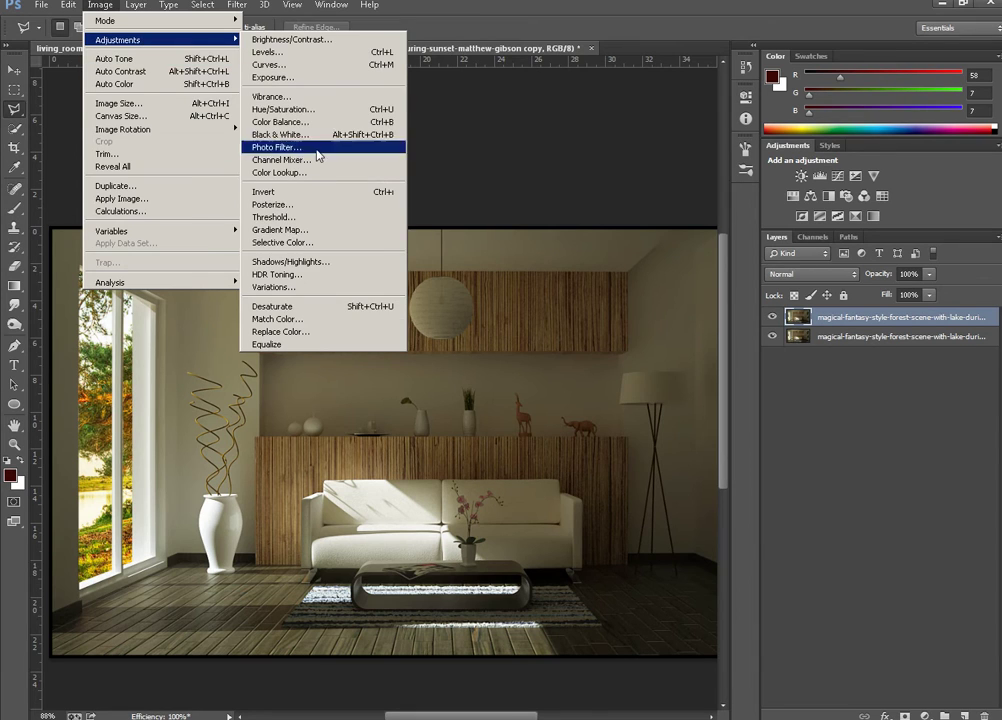
pyautogui.click(316, 263)
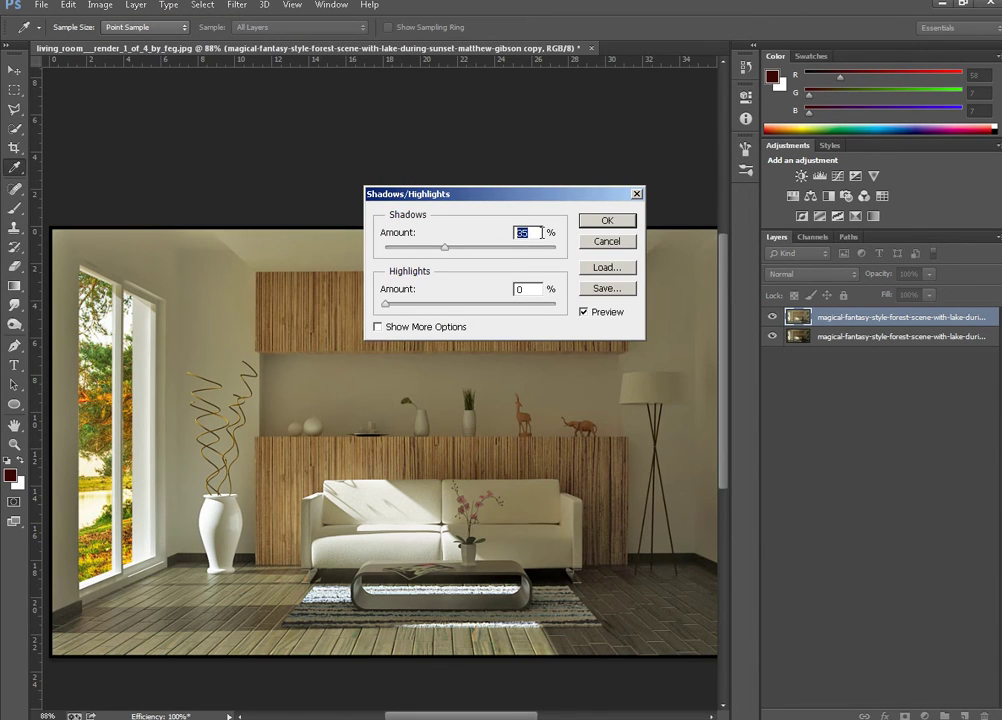
pyautogui.moveTo(387, 240)
pyautogui.mouseDown()
pyautogui.moveTo(352, 240)
pyautogui.moveTo(452, 240)
pyautogui.mouseUp()
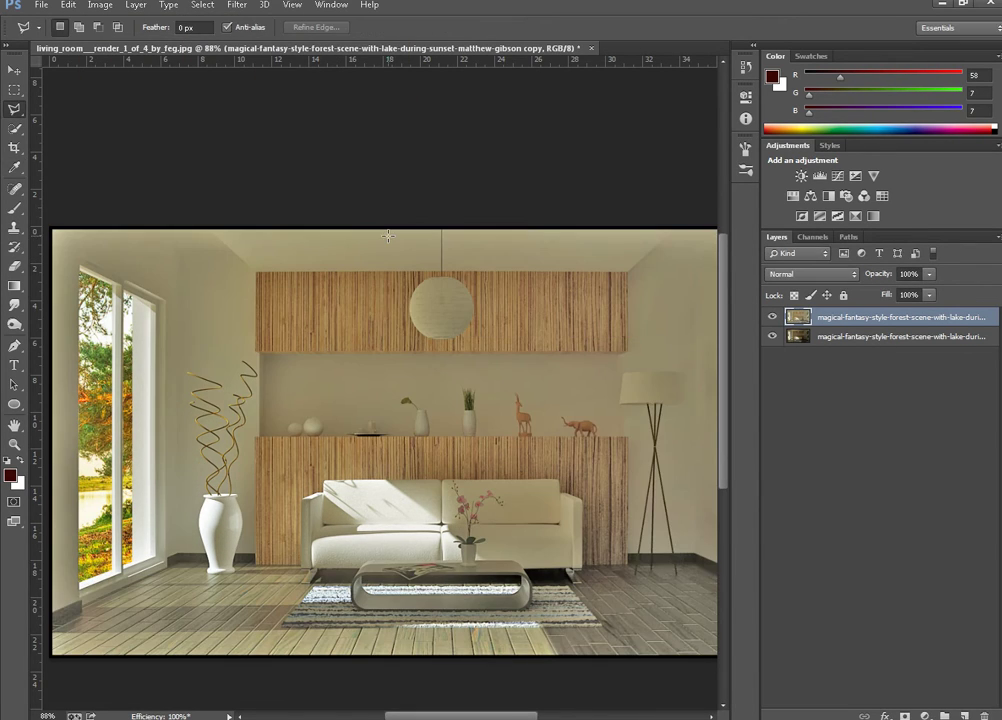
# Blend the lightened room copy in Soft Light at 60% opacity and merge it down into the room layer.
pyautogui.click(830, 318)
pyautogui.click(817, 279)
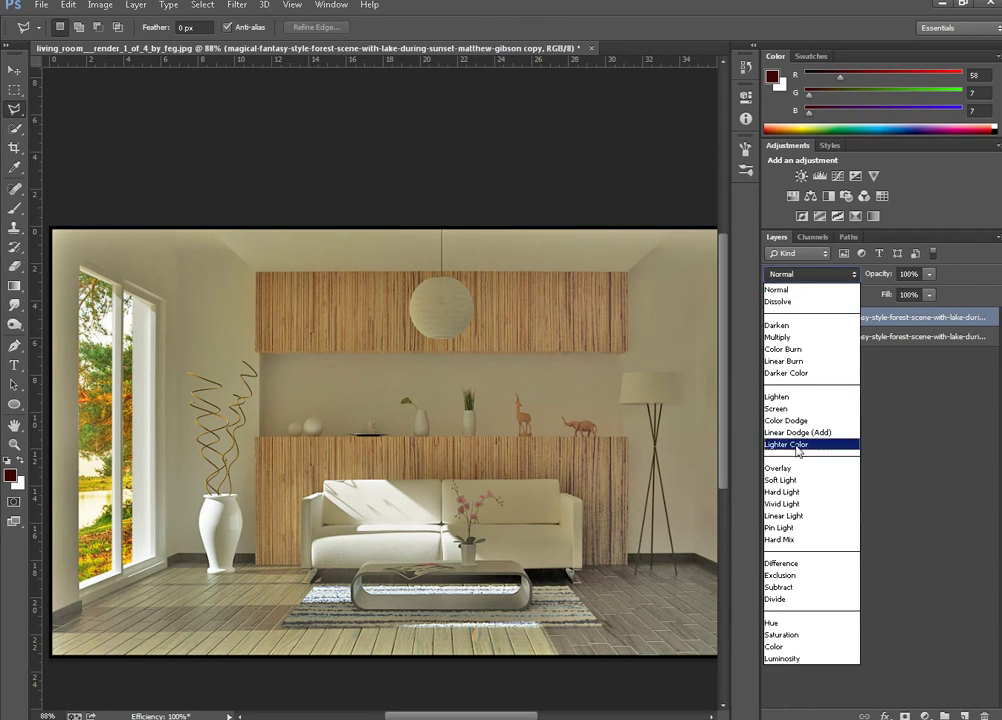
pyautogui.click(795, 476)
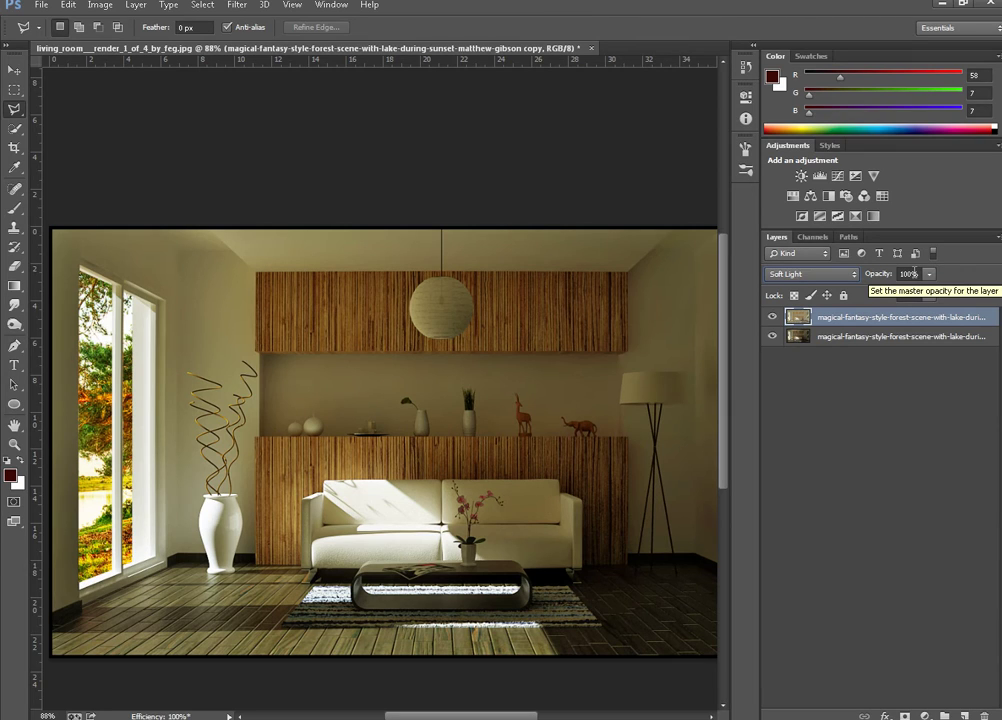
pyautogui.click(912, 273)
pyautogui.write('60')
pyautogui.press('Return')
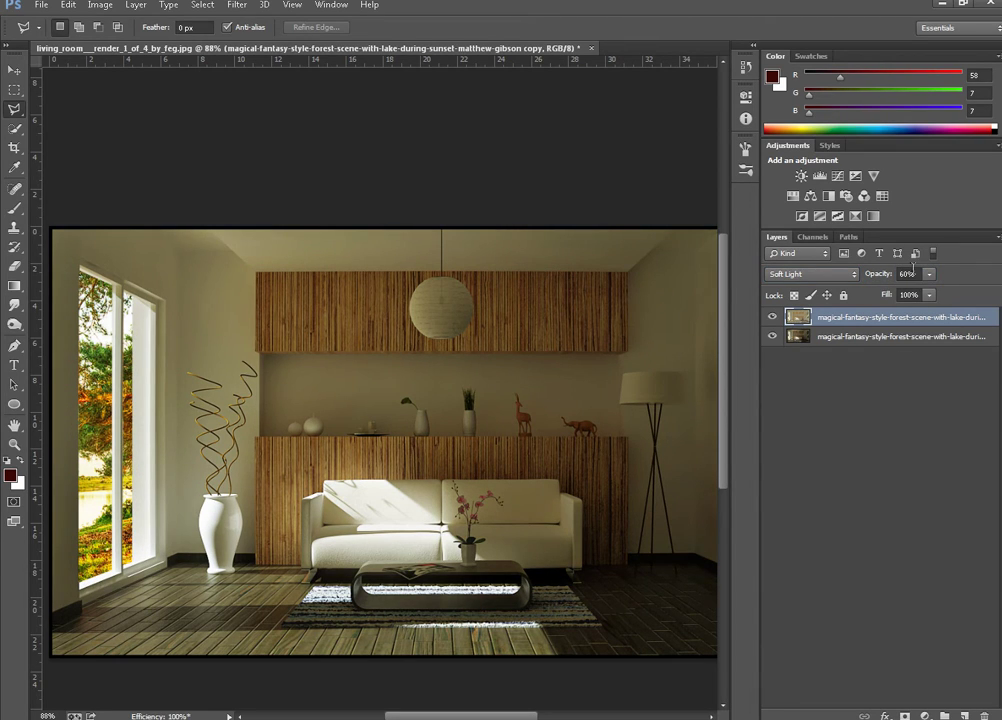
pyautogui.hotkey('ctrl', 'e')
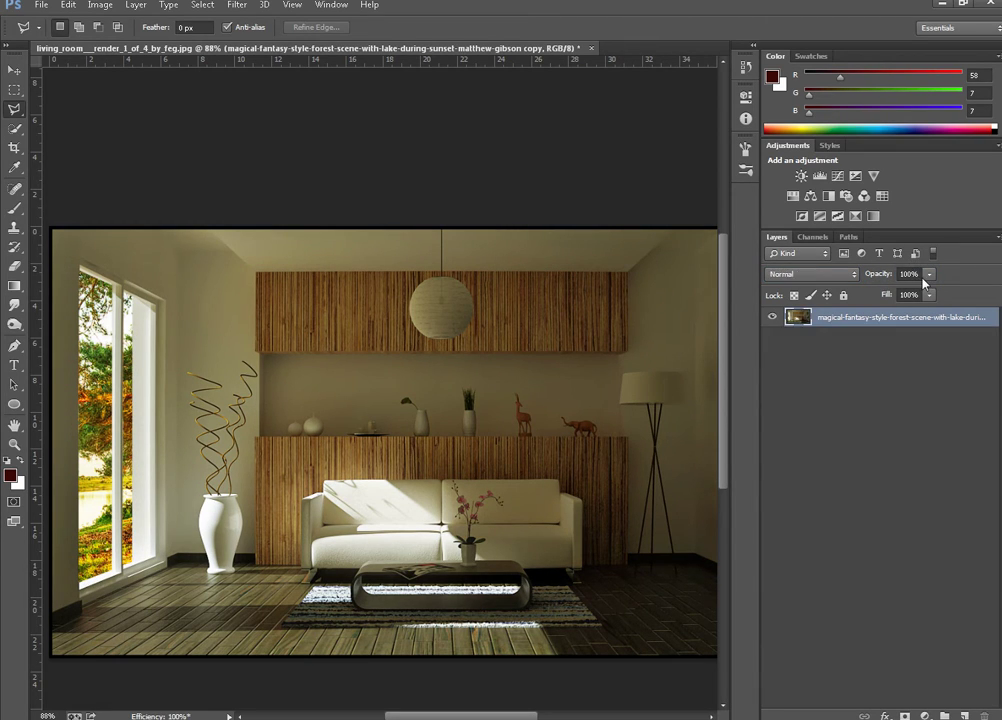
# Duplicate the merged room layer within the same document and desaturate the copy.
pyautogui.rightClick(852, 318)
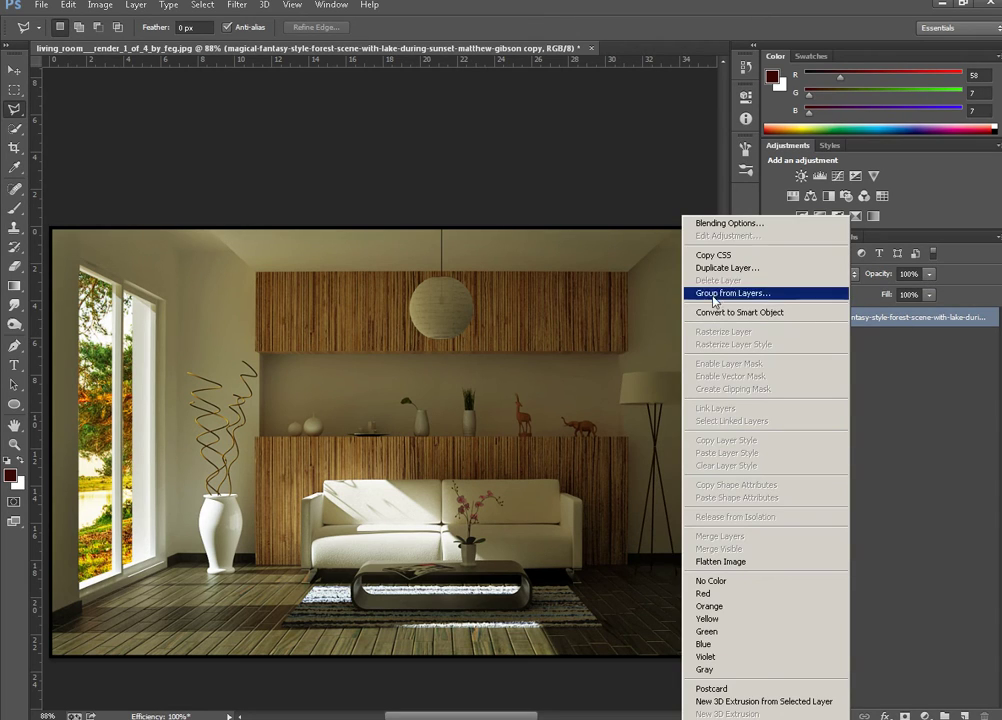
pyautogui.click(722, 266)
pyautogui.click(634, 224)
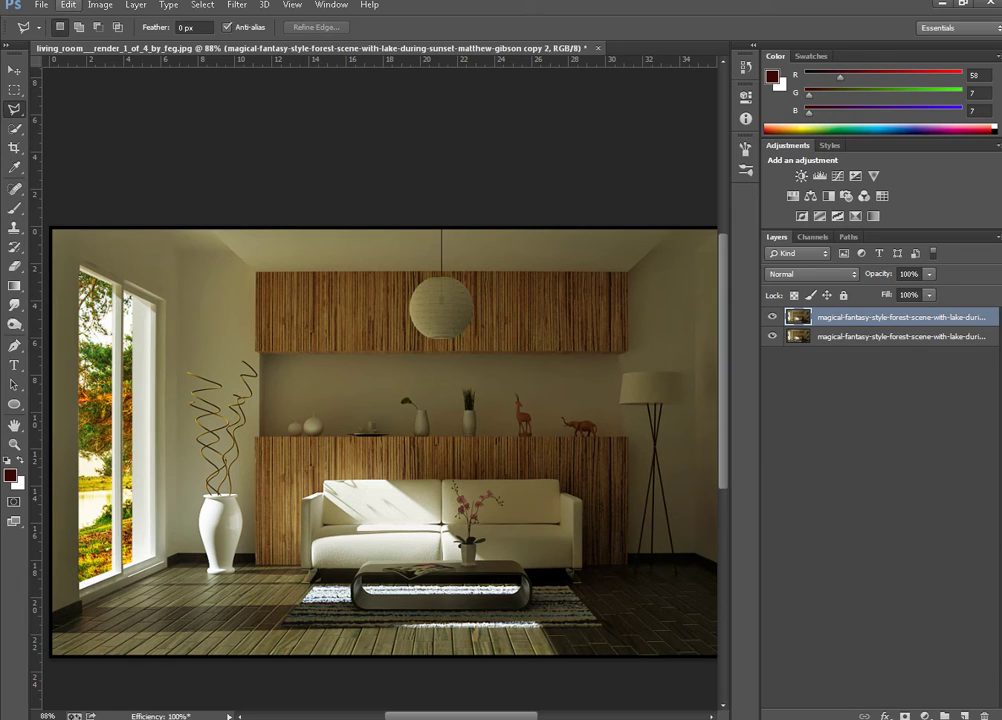
pyautogui.click(108, 6)
pyautogui.moveTo(110, 40)
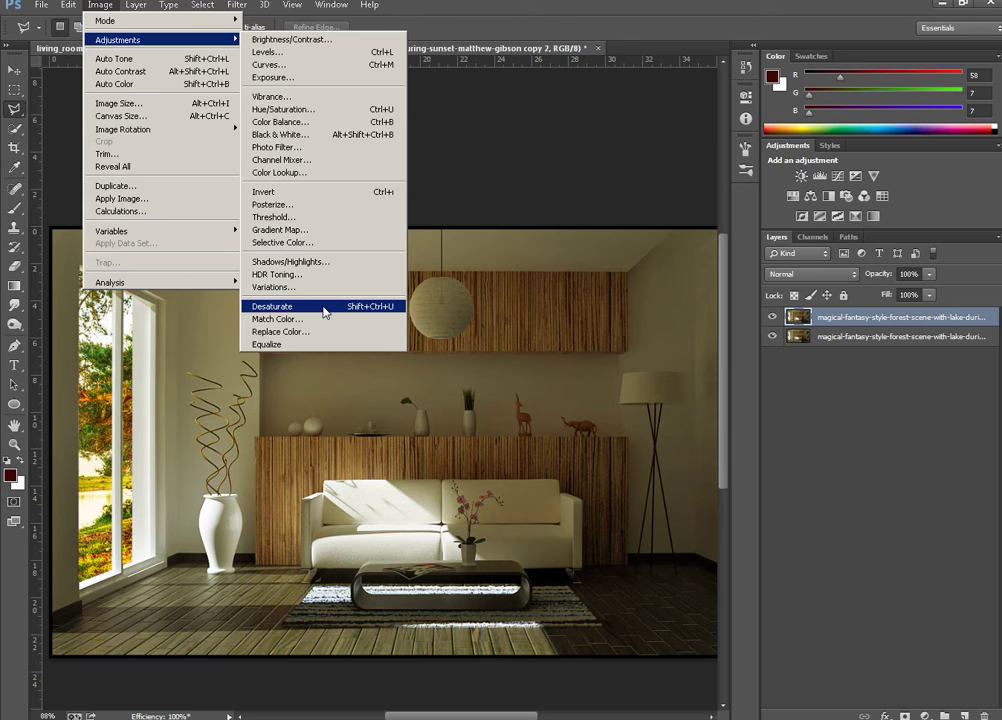
pyautogui.click(323, 306)
# Apply Levels to the desaturated copy, raising the black input level to 89 and lowering the white input level to isolate the highlights.
pyautogui.click(101, 8)
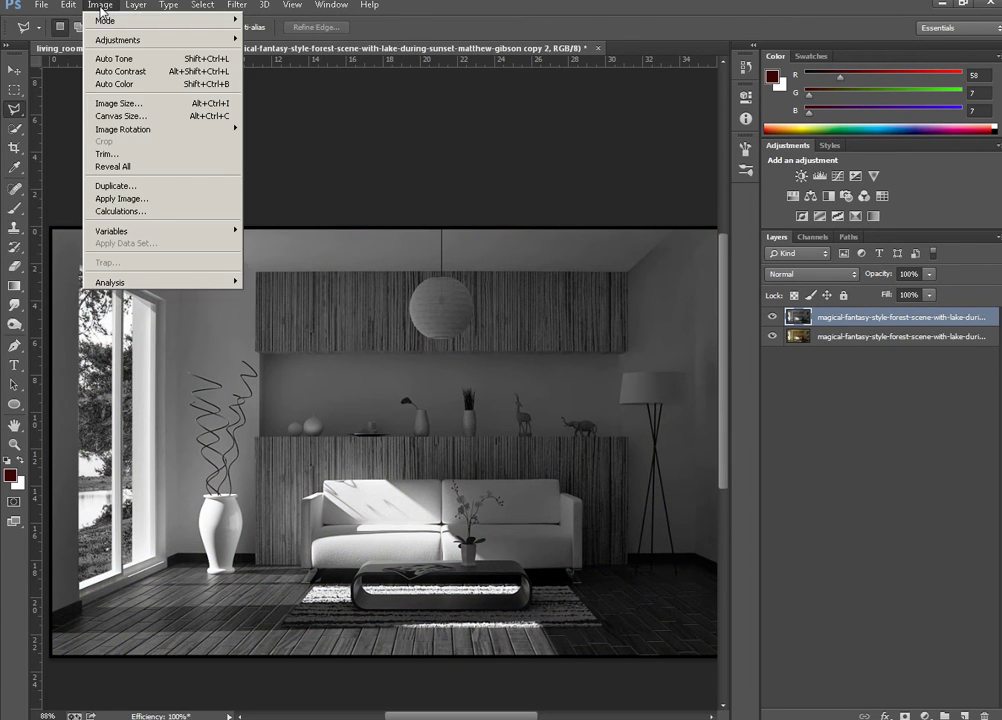
pyautogui.moveTo(112, 40)
pyautogui.click(279, 56)
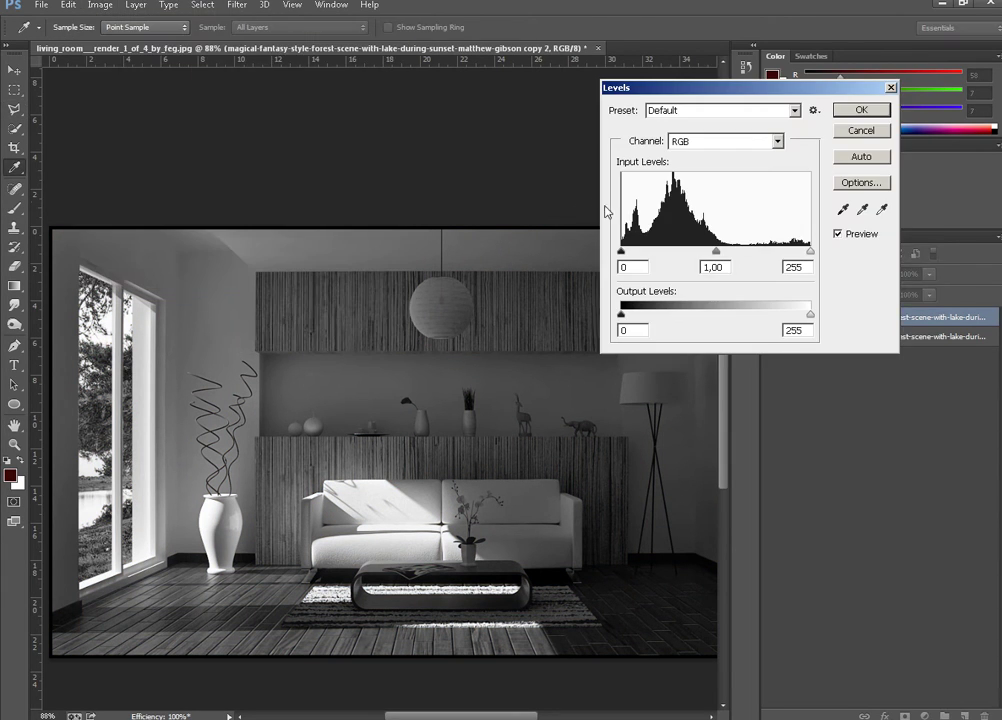
pyautogui.moveTo(621, 253); pyautogui.dragTo(687, 262)
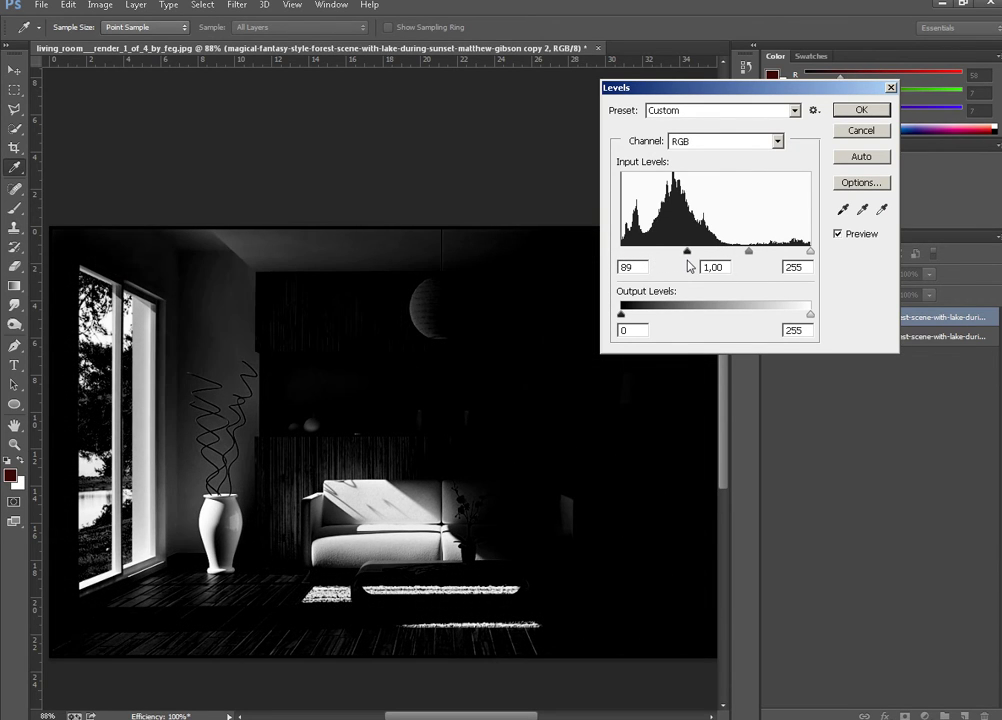
pyautogui.moveTo(810, 253); pyautogui.dragTo(785, 257)
pyautogui.click(845, 108)
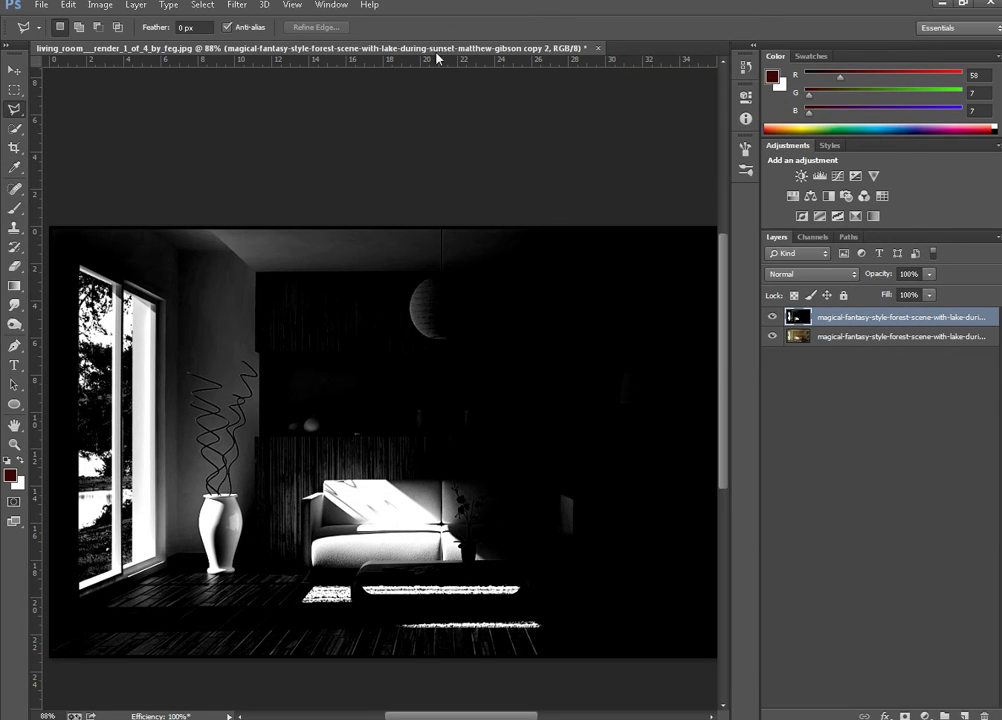
# Apply a Gaussian Blur with a radius of 12.7 pixels to the high-contrast black-and-white layer.
pyautogui.click(236, 6)
pyautogui.moveTo(264, 154)
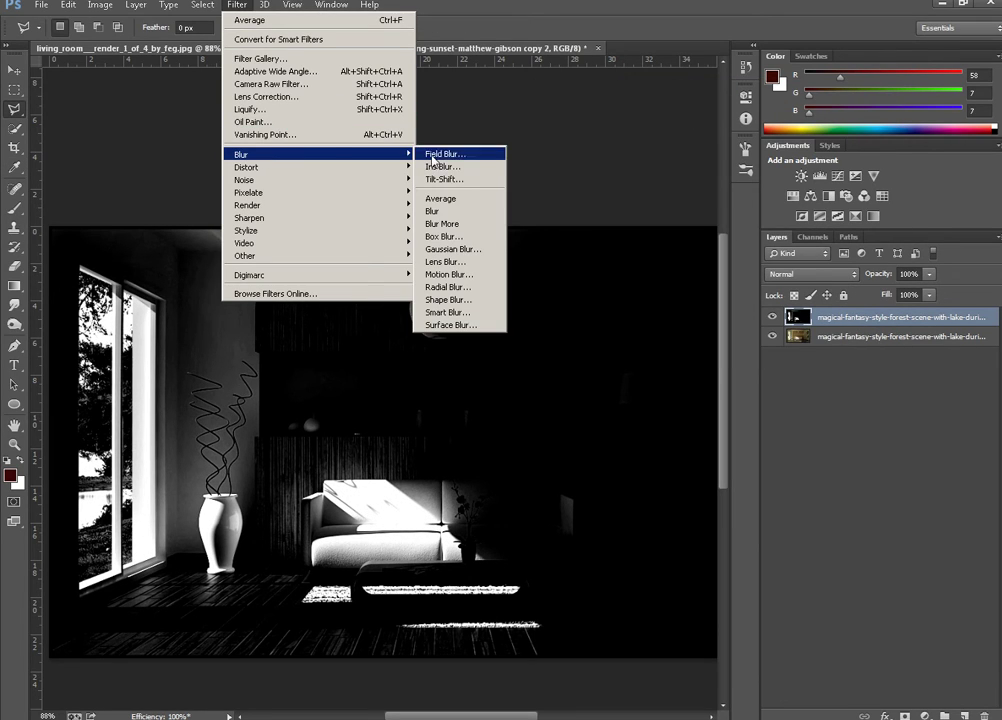
pyautogui.click(470, 250)
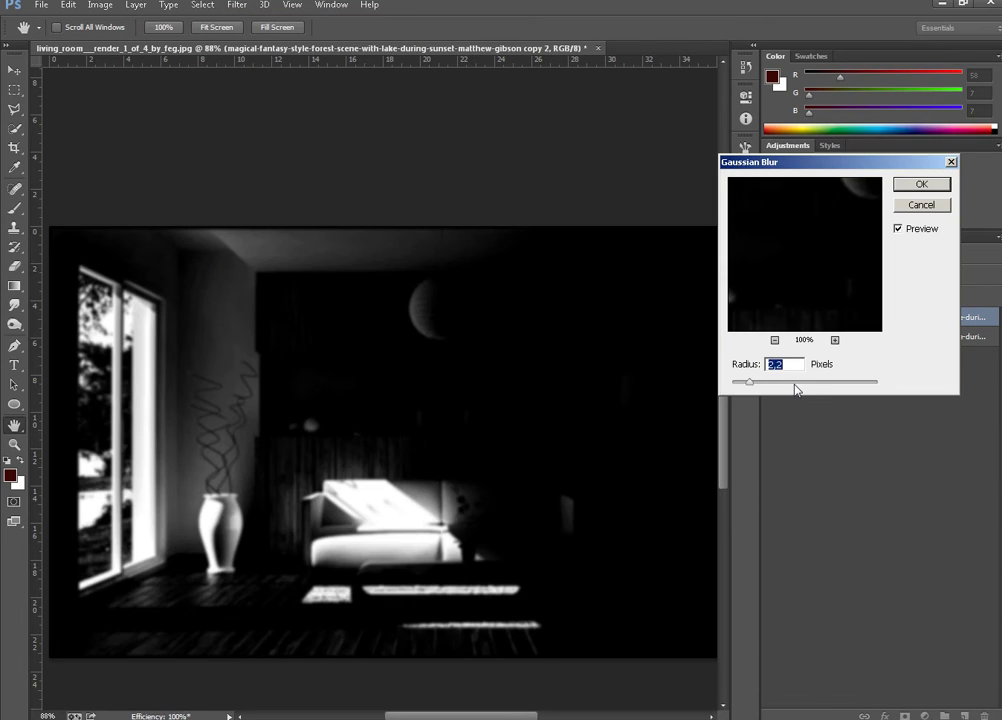
pyautogui.moveTo(768, 384); pyautogui.dragTo(793, 388)
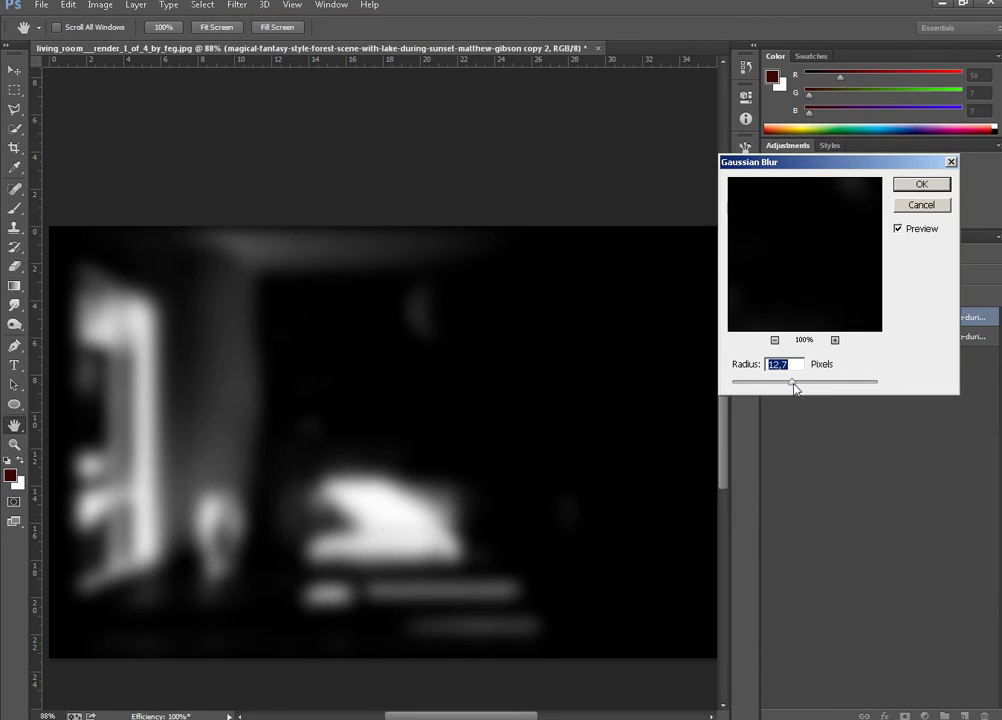
pyautogui.click(917, 185)
# Tint the blurred highlights layer with a Warming Filter (85) photo filter at 80% density.
pyautogui.click(100, 5)
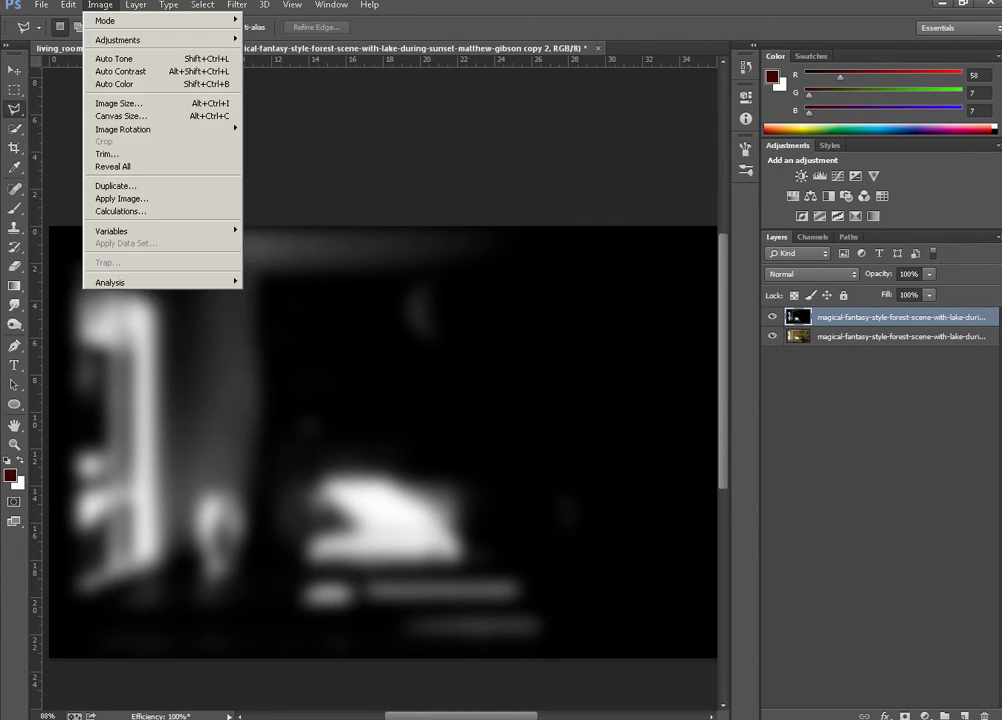
pyautogui.moveTo(112, 39)
pyautogui.click(272, 150)
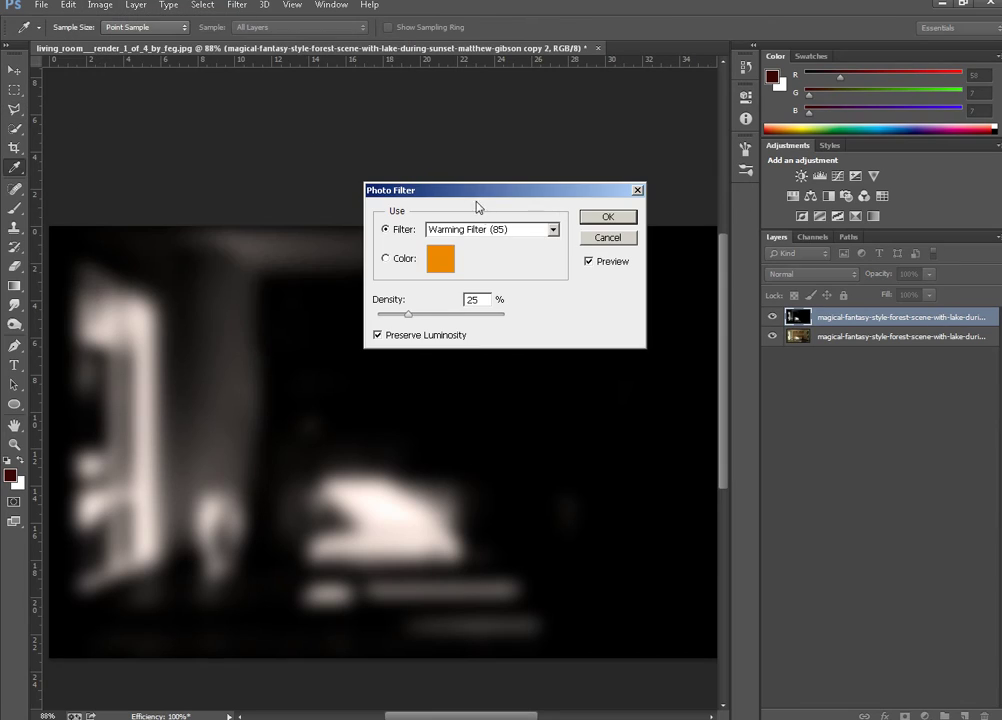
pyautogui.click(416, 302)
pyautogui.write('80')
pyautogui.click(608, 217)
pyautogui.press('l')
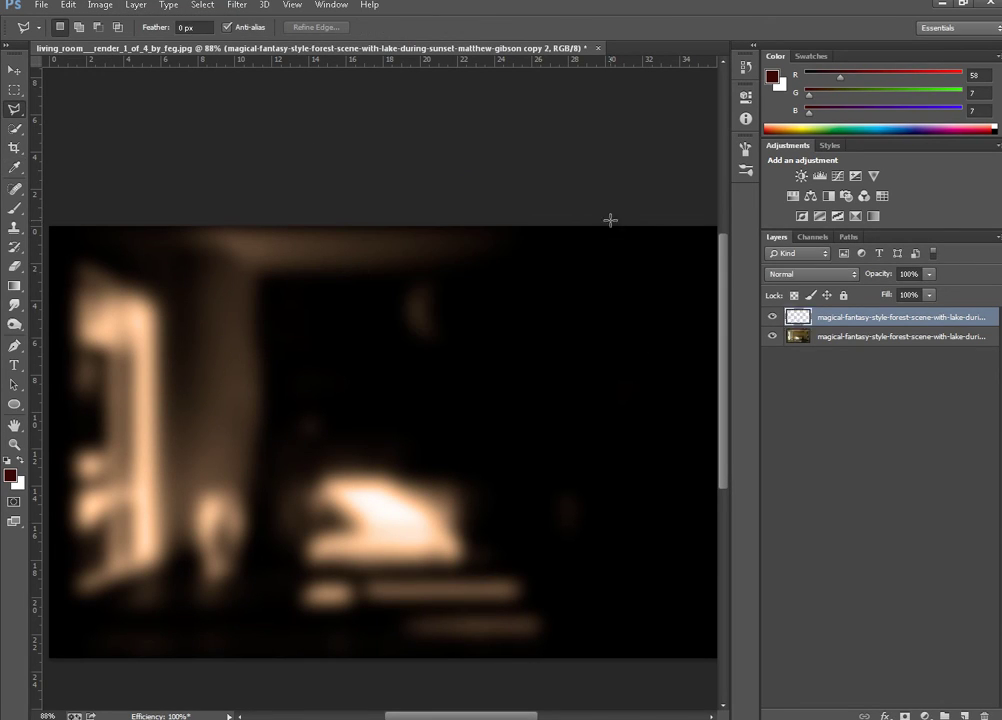
# Set the warm highlights layer's blend mode to Soft Light, compare the room with and without it, and set its opacity to 40%.
pyautogui.click(819, 276)
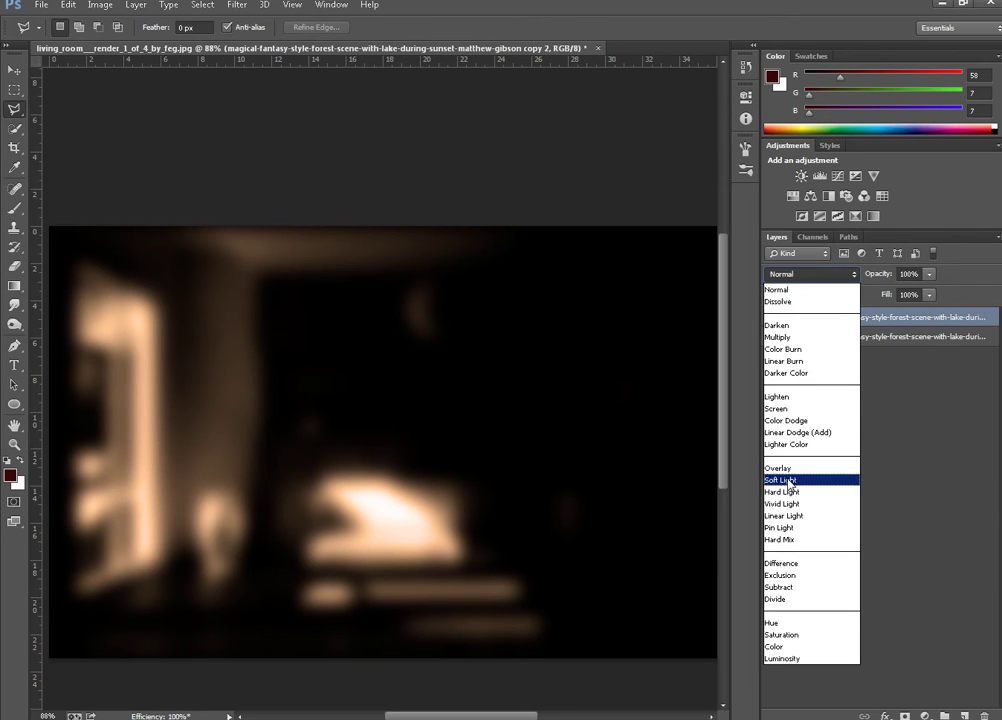
pyautogui.click(782, 480)
pyautogui.click(772, 317)
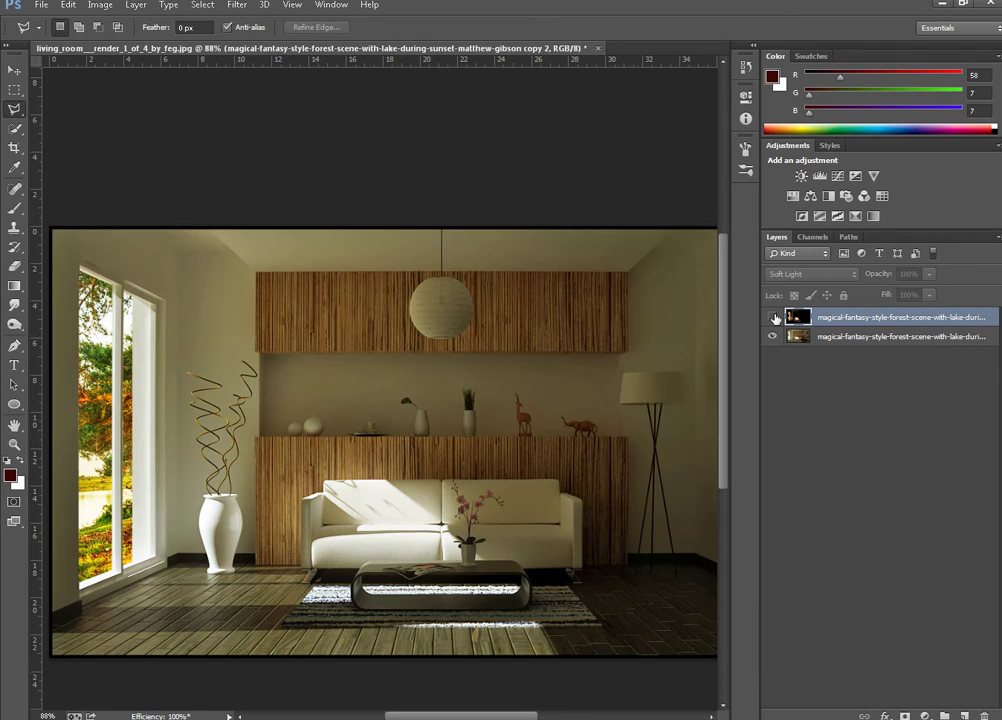
pyautogui.click(772, 317)
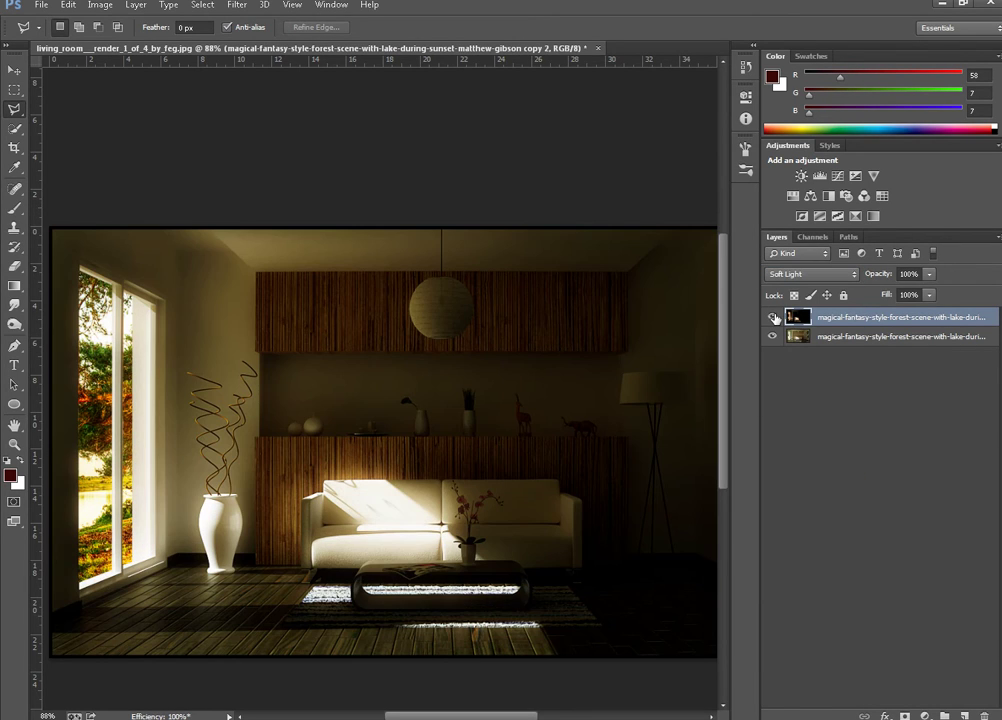
pyautogui.click(909, 273)
pyautogui.write('40')
pyautogui.press('Return')
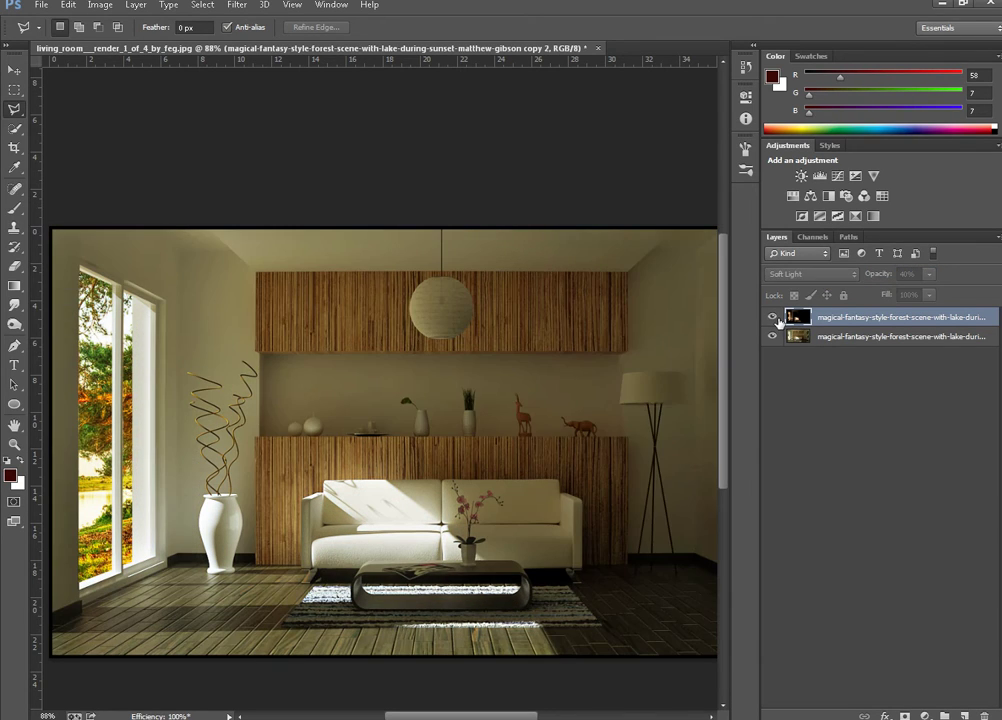
# Merge the warm highlights layer down into the room layer and add a new empty layer above it.
pyautogui.click(772, 317)
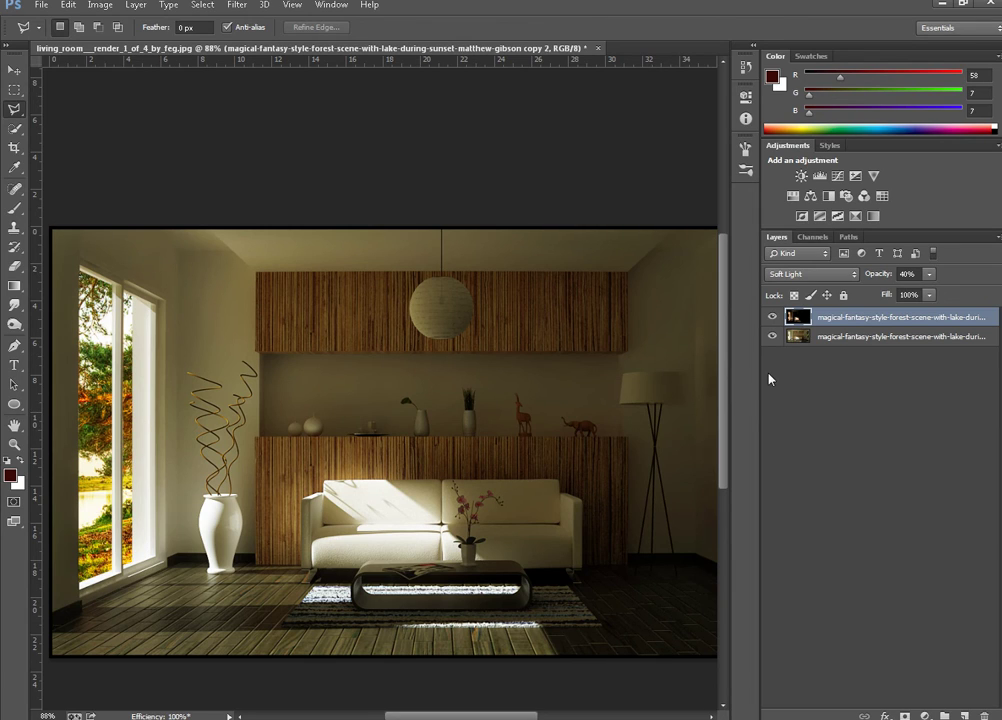
pyautogui.hotkey('ctrl', 'e')
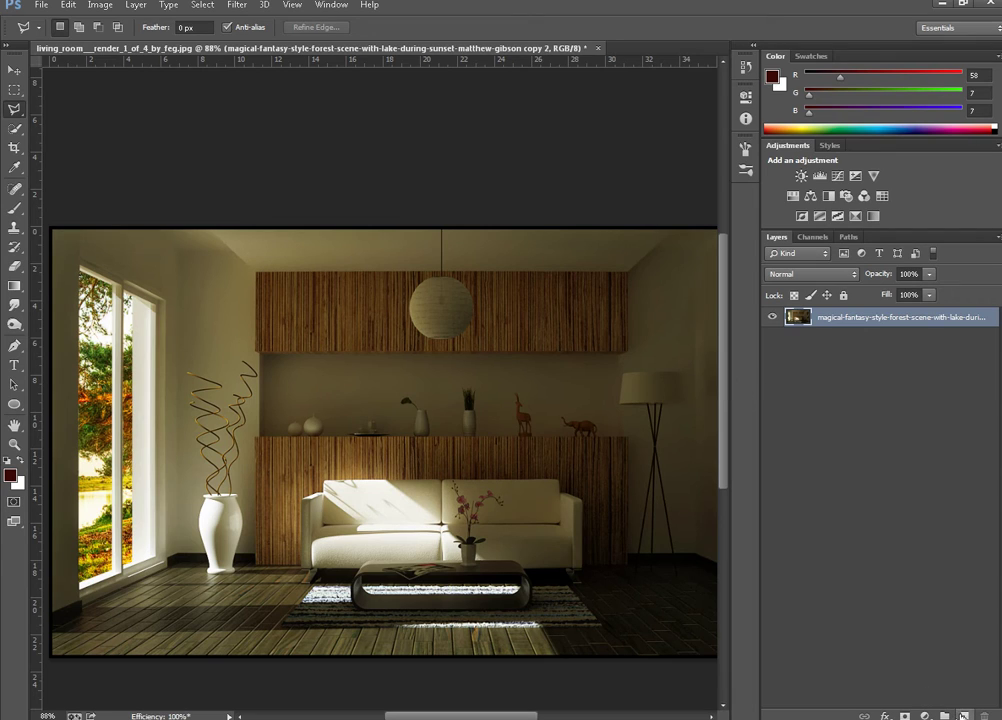
pyautogui.hotkey('ctrl', 'shift', 'alt', 'n')
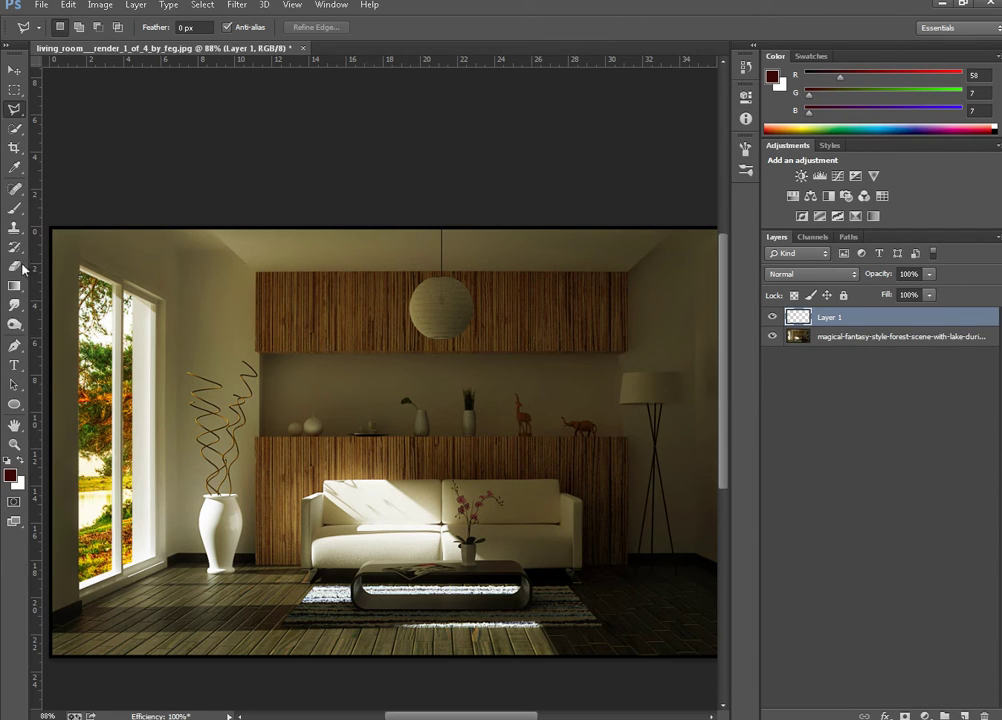
# Set up the Brush tool with white as the foreground colour and a round 40 px tip at 100% hardness.
pyautogui.click(15, 208)
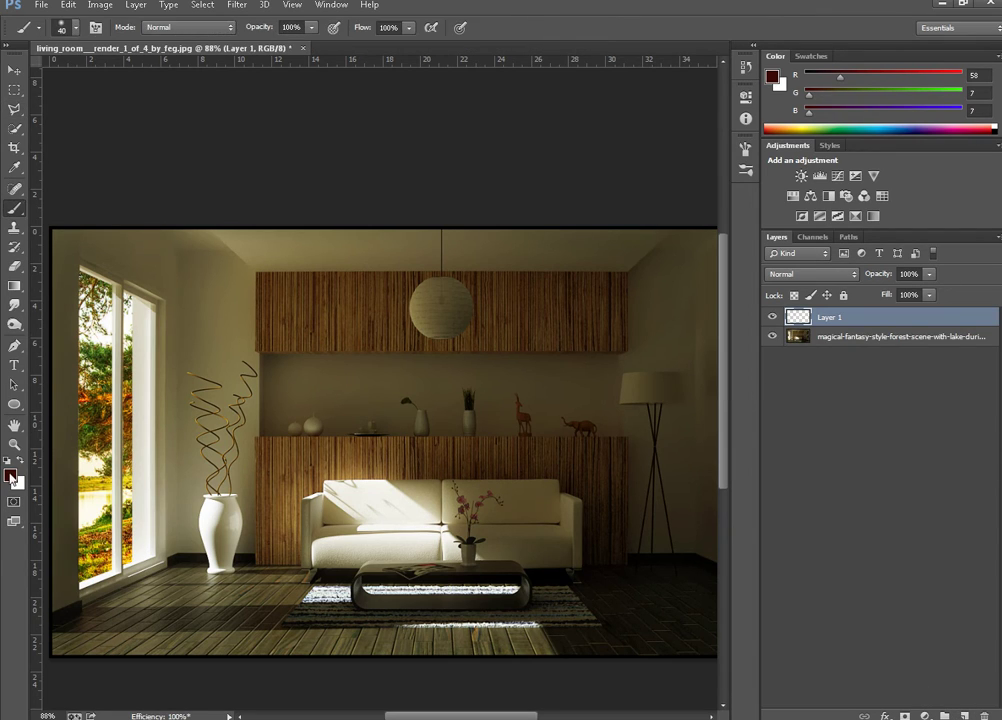
pyautogui.click(21, 460)
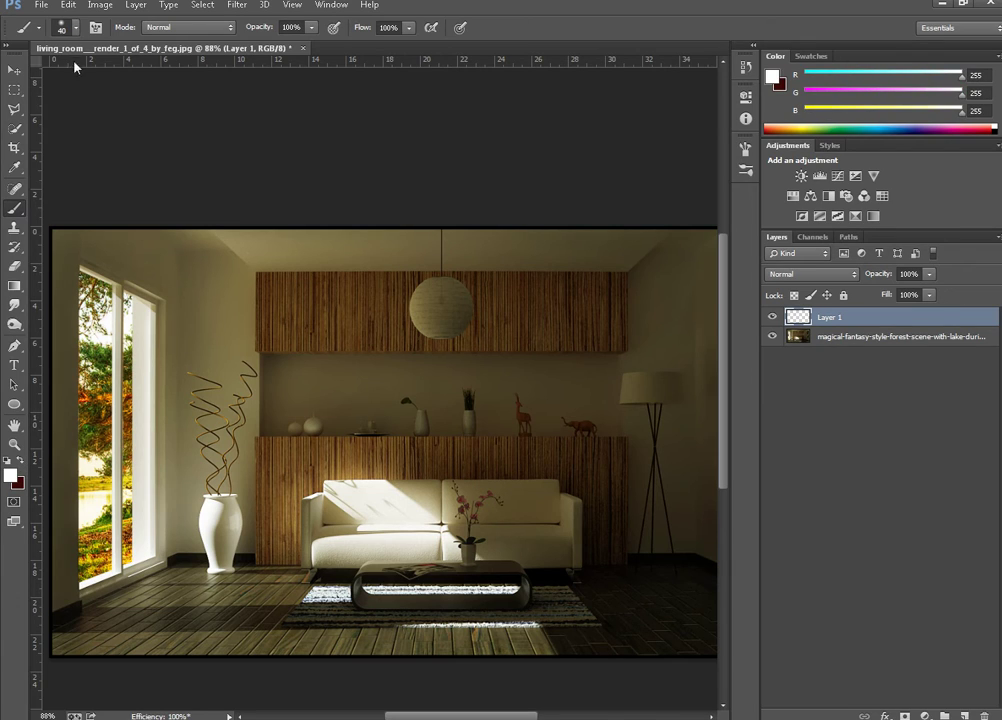
pyautogui.click(79, 31)
pyautogui.hotkey('shift', ']')
pyautogui.hotkey('shift', ']')
pyautogui.hotkey('shift', ']')
pyautogui.hotkey('shift', ']')
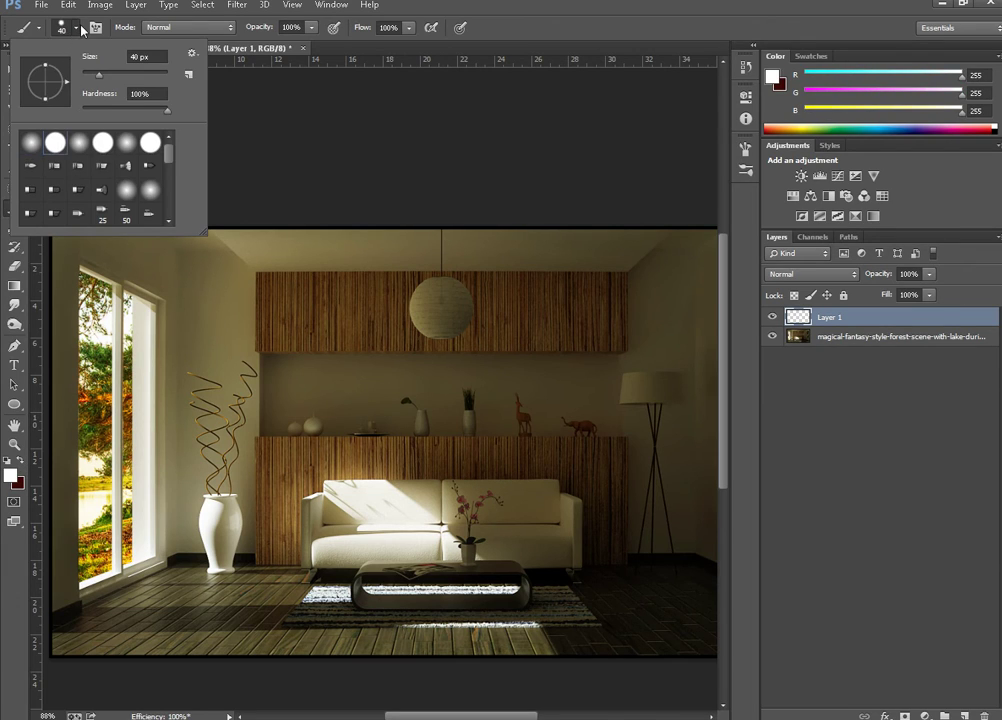
pyautogui.click(79, 30)
pyautogui.click(72, 28)
pyautogui.click(76, 28)
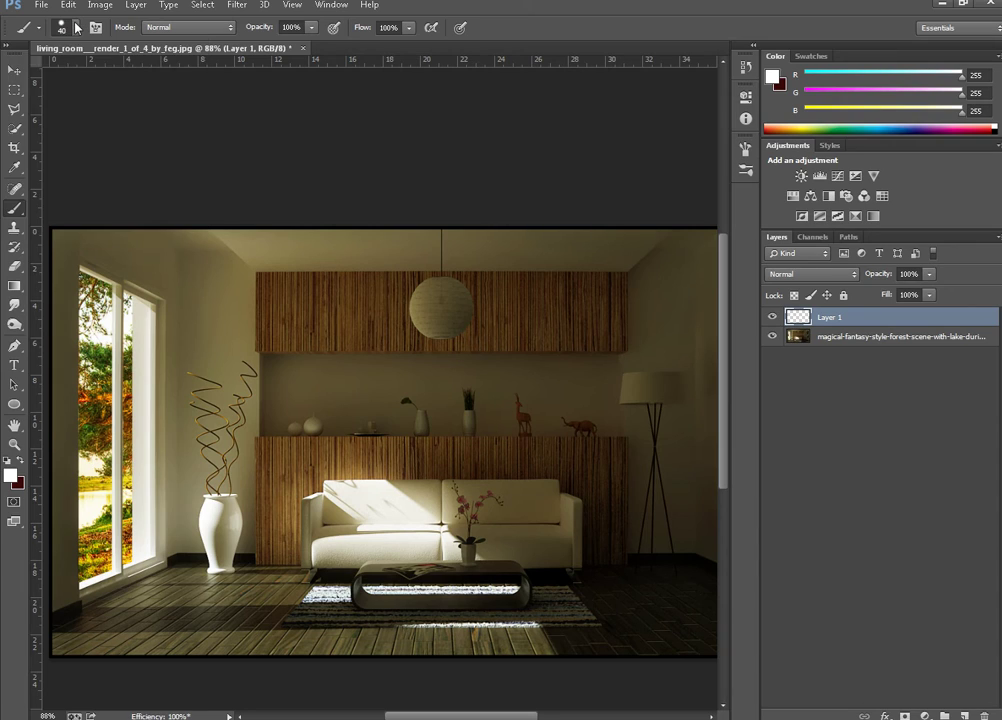
# Paint scattered hard-edged white dots on the new layer across the window, the wall beside it and the tall vase.
pyautogui.click(134, 323)
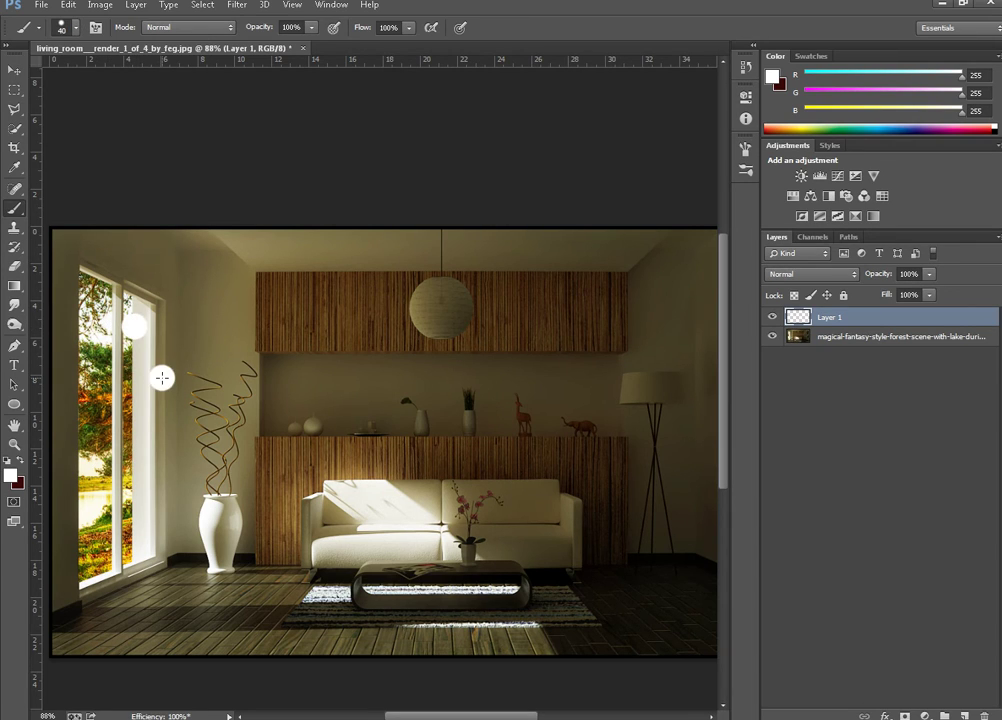
pyautogui.click(162, 377)
pyautogui.click(154, 441)
pyautogui.click(94, 375)
pyautogui.click(100, 445)
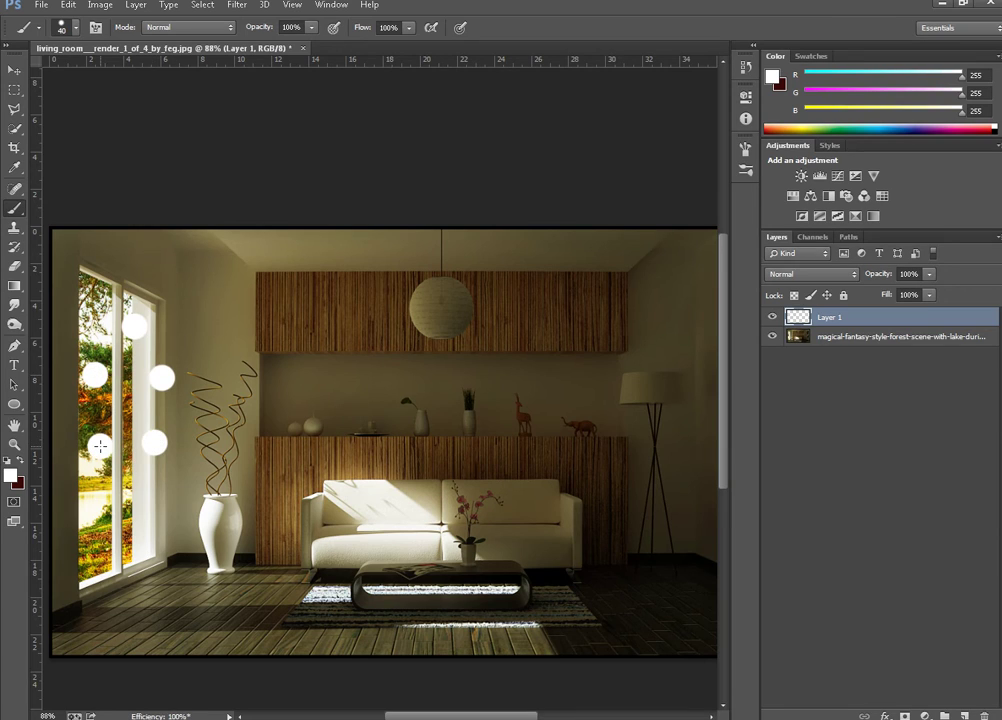
pyautogui.click(98, 522)
pyautogui.click(197, 450)
pyautogui.click(163, 506)
pyautogui.click(234, 507)
pyautogui.click(168, 556)
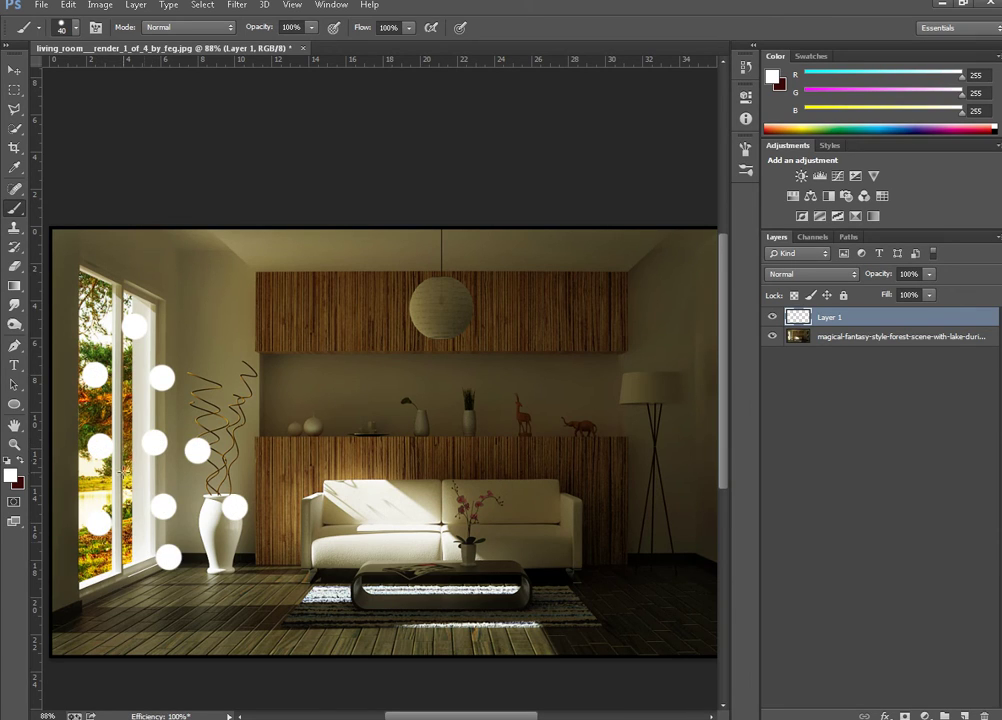
pyautogui.click(98, 341)
pyautogui.click(94, 293)
pyautogui.click(175, 345)
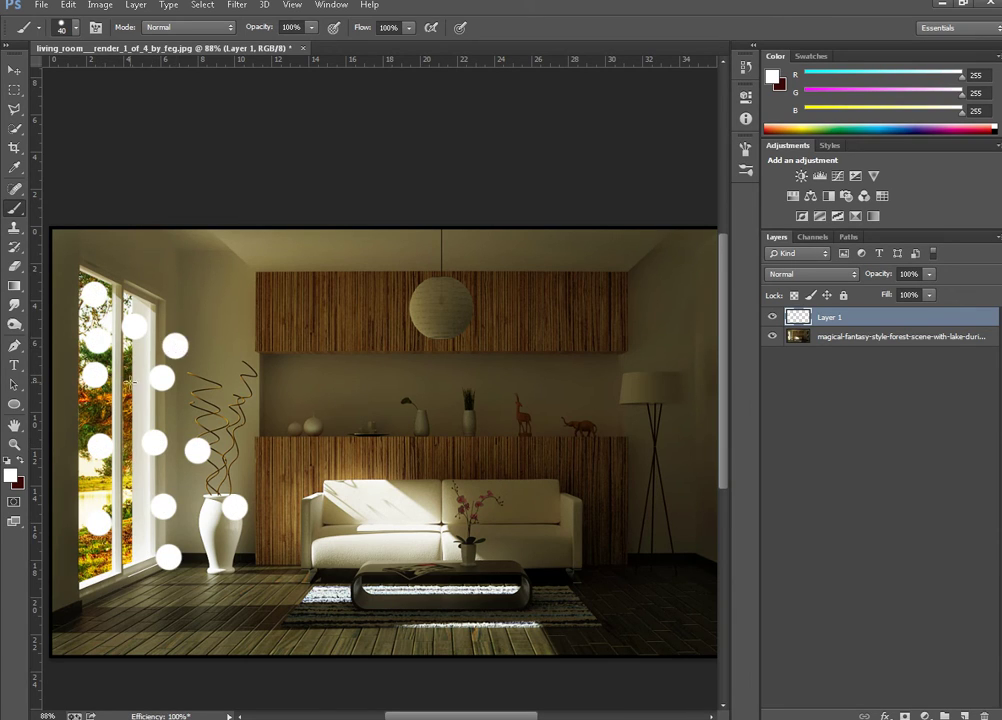
pyautogui.click(130, 379)
pyautogui.click(195, 418)
# Switch to a soft round 40 px brush and paint white glowing dots between the hard dots, across the window, wall and vase.
pyautogui.click(63, 28)
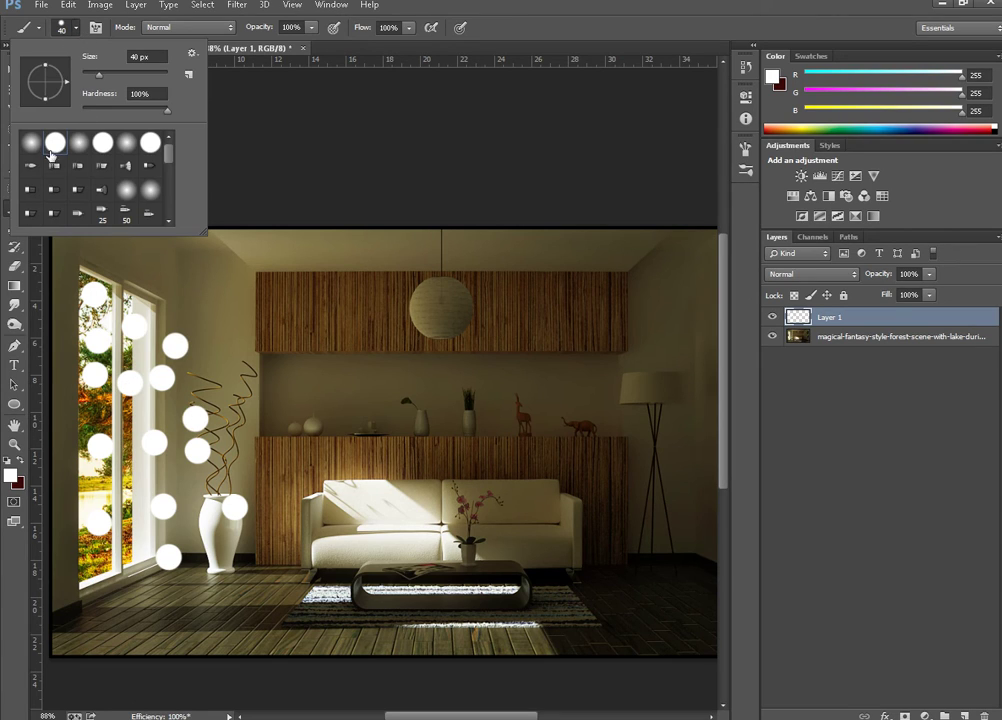
pyautogui.click(137, 353)
pyautogui.click(160, 358)
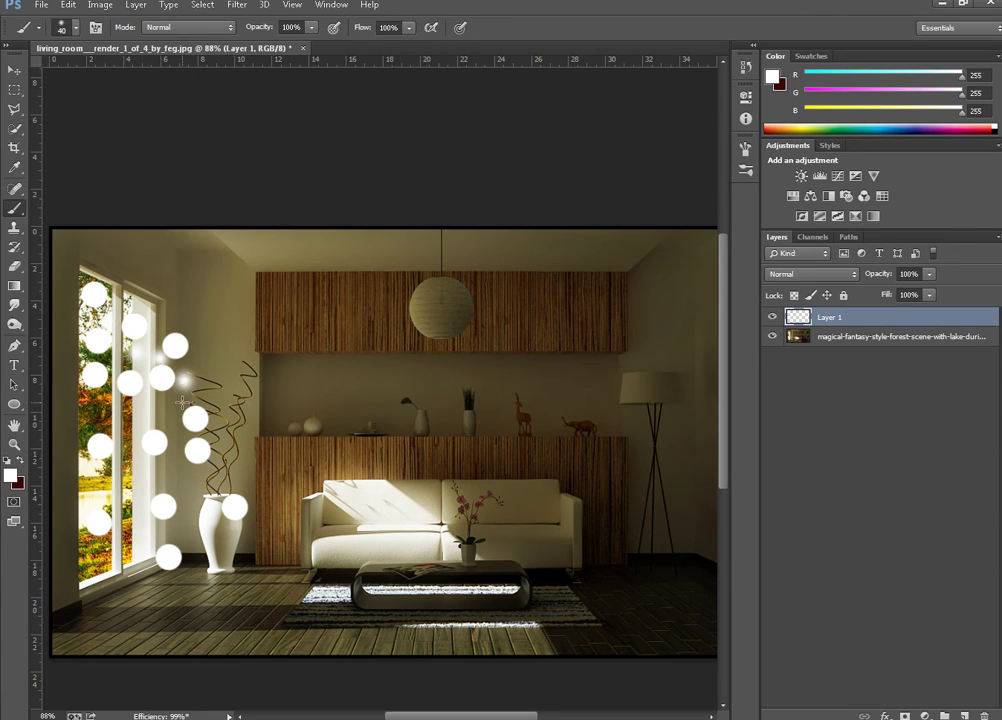
pyautogui.click(184, 380)
pyautogui.click(181, 401)
pyautogui.click(176, 452)
pyautogui.click(225, 442)
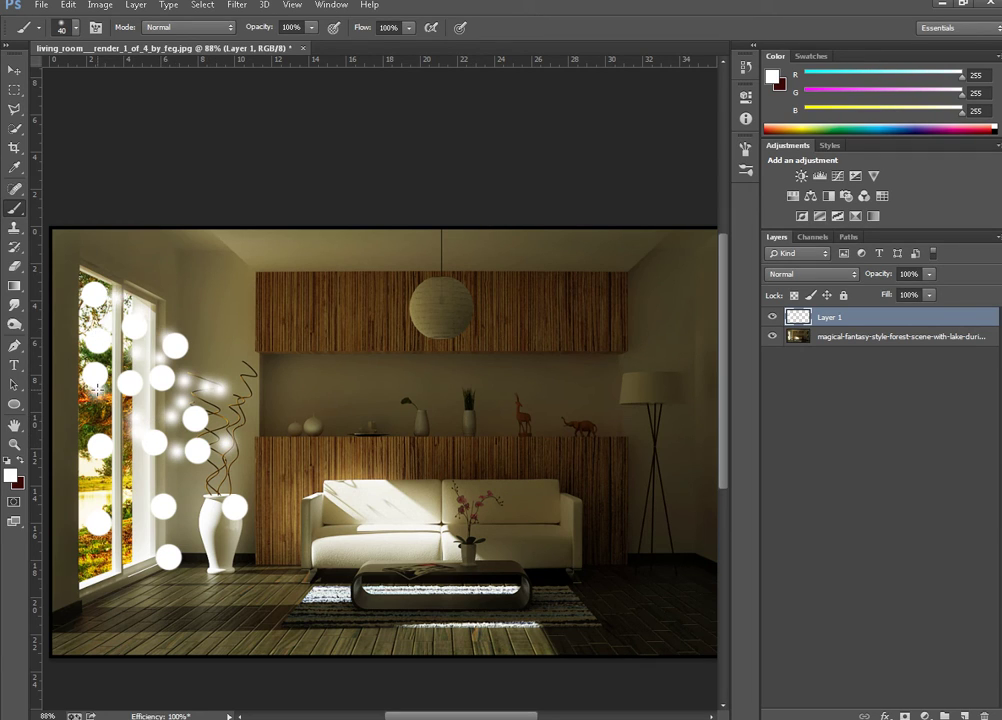
pyautogui.click(100, 443)
pyautogui.click(97, 495)
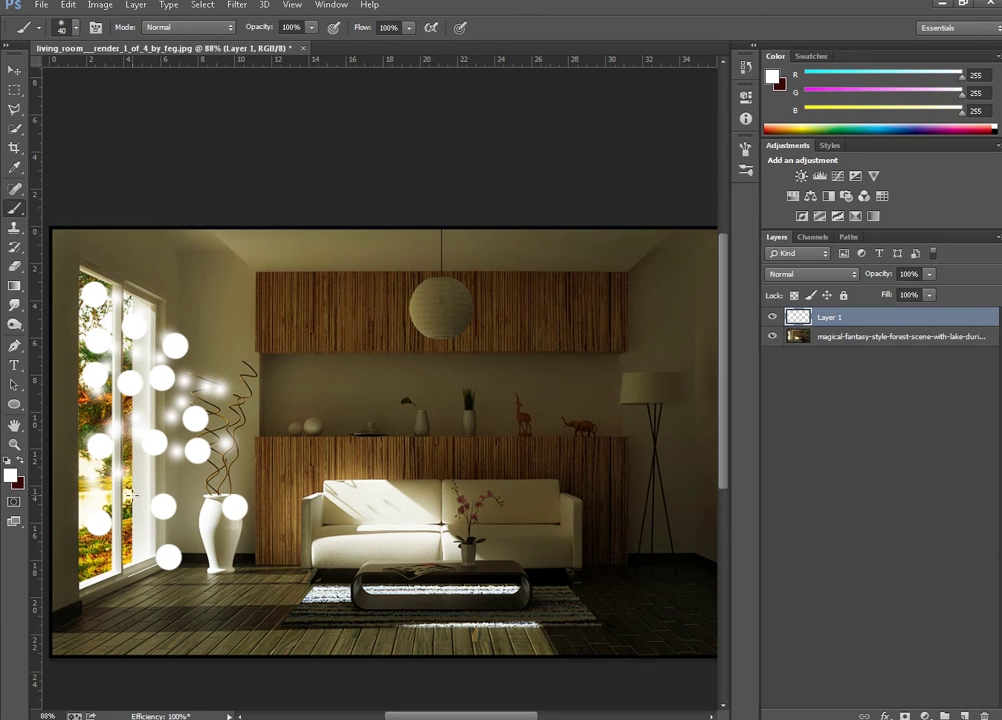
pyautogui.click(88, 549)
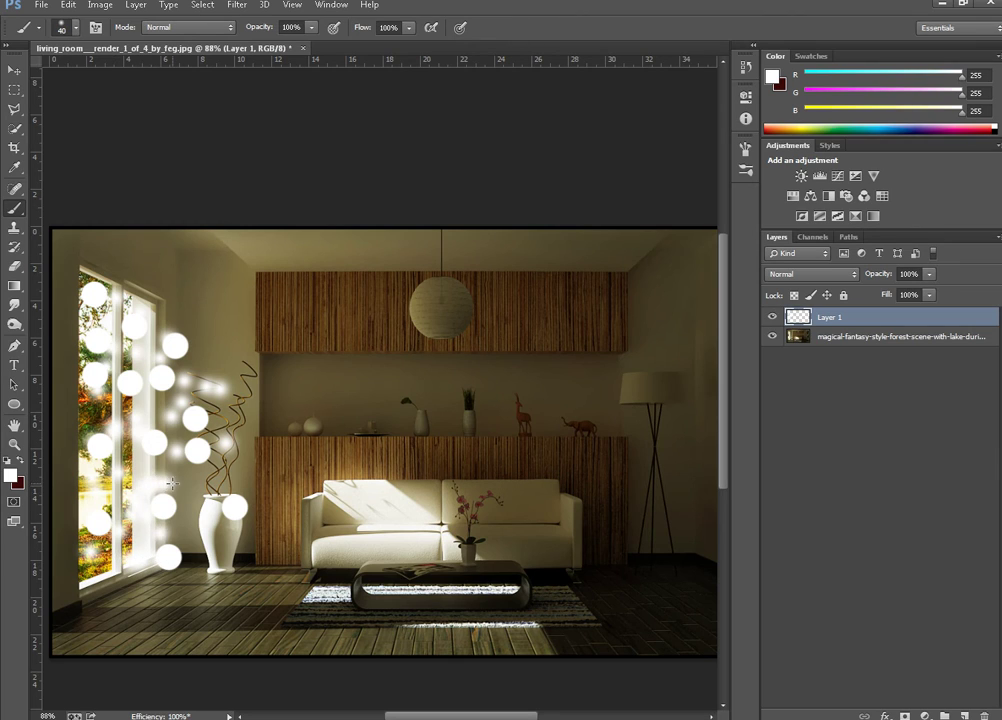
pyautogui.click(239, 547)
pyautogui.click(246, 563)
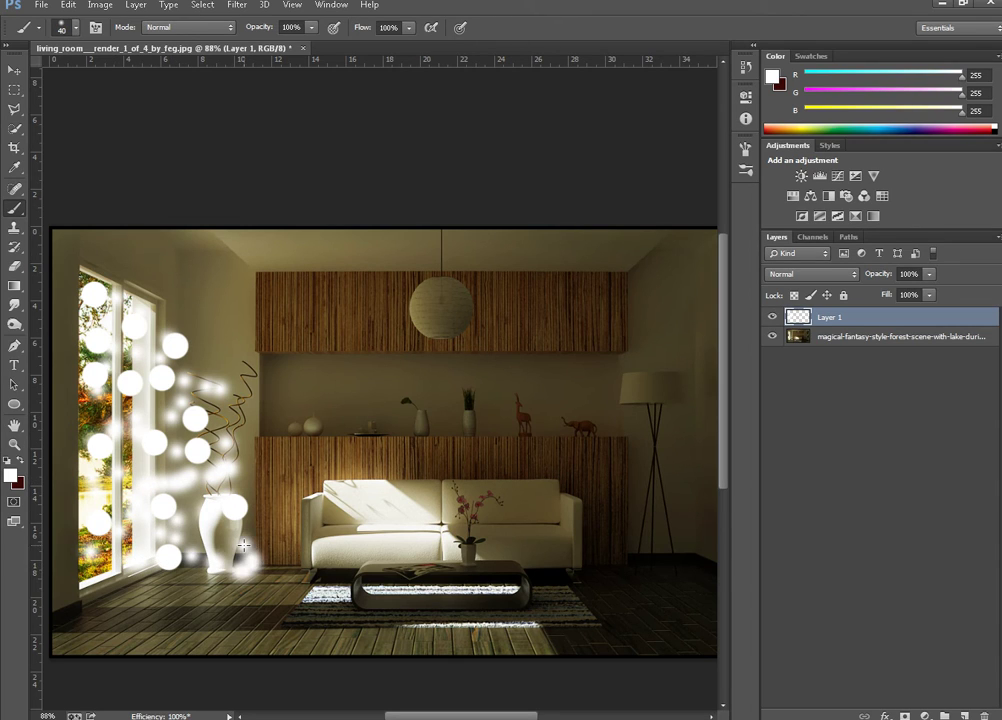
# Set the brush opacity to 50% and paint diagonal white streaks from the window across the wall, vase and sofa.
pyautogui.moveTo(313, 31); pyautogui.dragTo(306, 45)
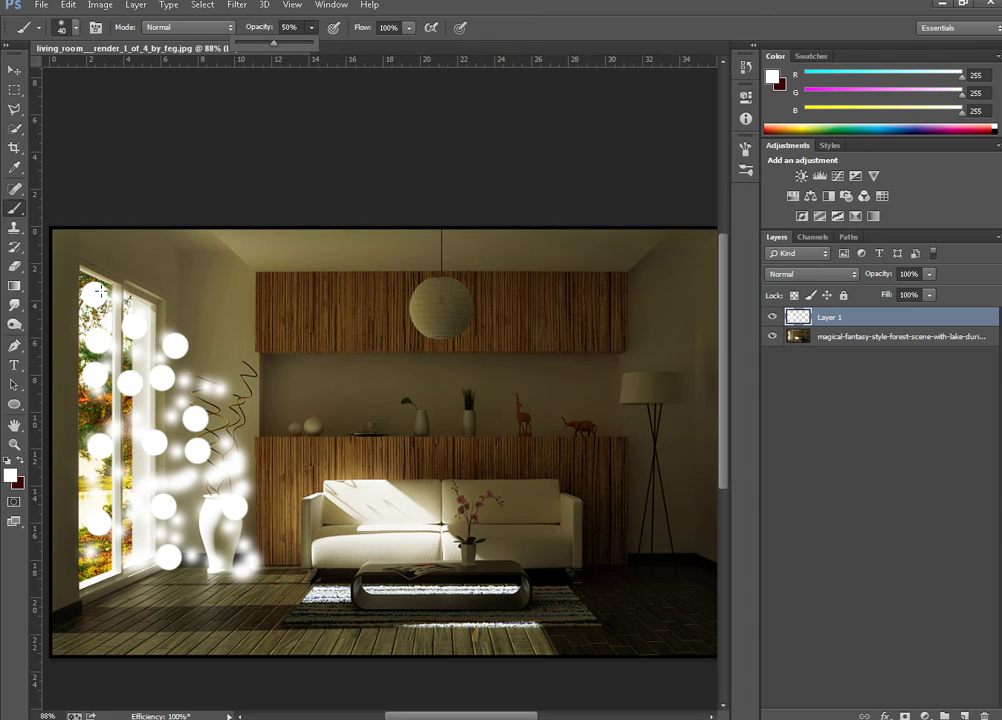
pyautogui.moveTo(99, 291); pyautogui.dragTo(345, 435)
pyautogui.moveTo(95, 318)
pyautogui.mouseDown()
pyautogui.moveTo(195, 380)
pyautogui.moveTo(335, 500)
pyautogui.mouseUp()
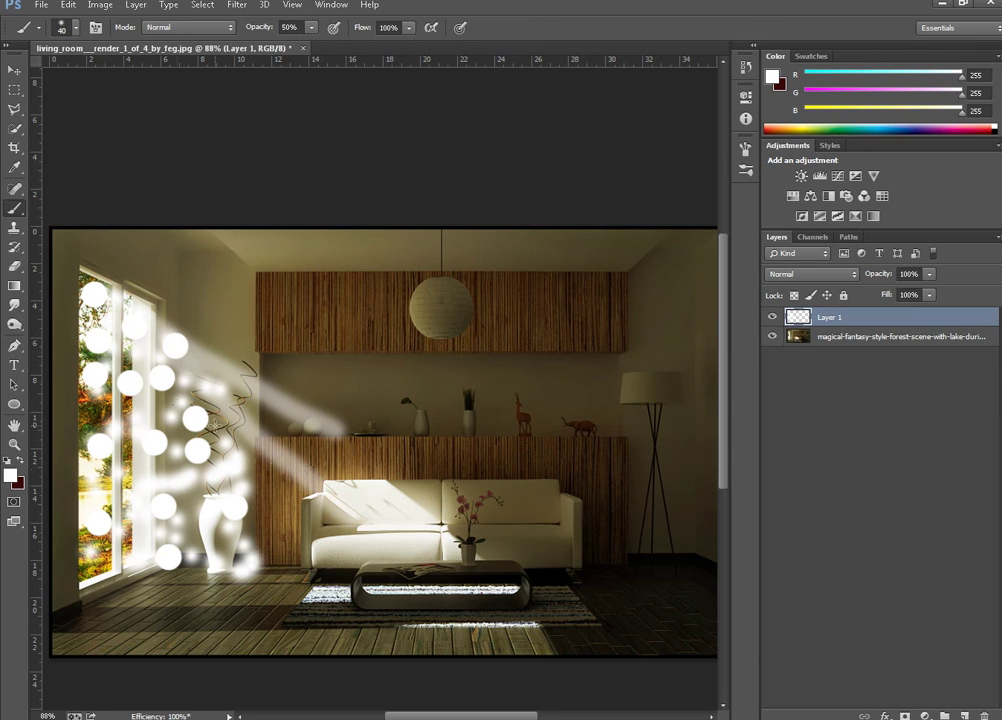
pyautogui.moveTo(105, 287); pyautogui.dragTo(300, 455)
pyautogui.moveTo(178, 292); pyautogui.dragTo(345, 425)
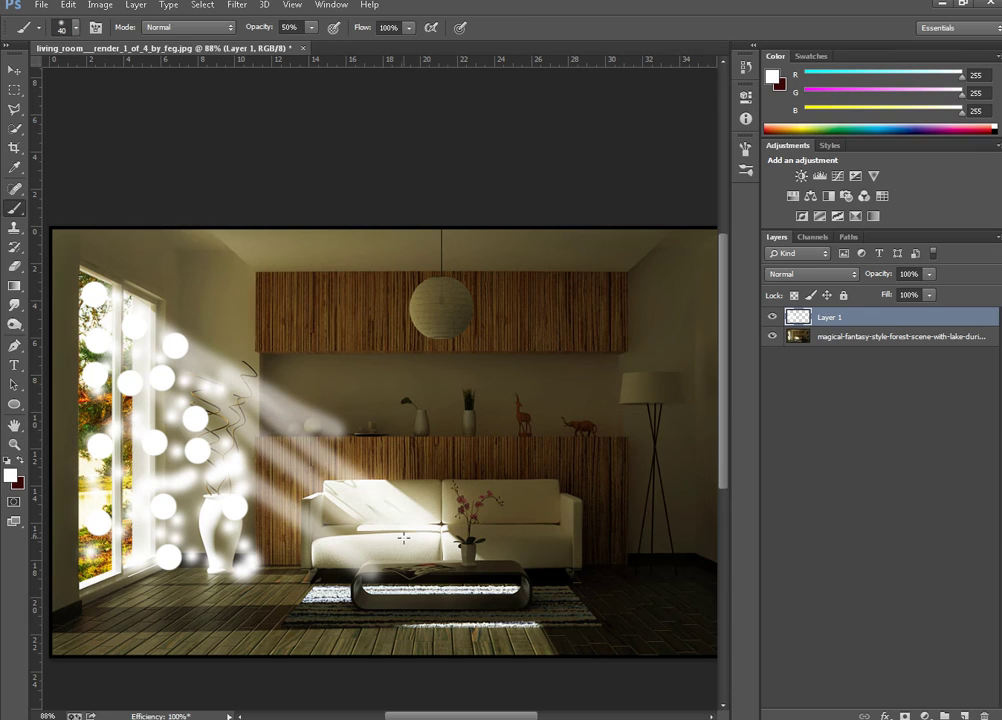
pyautogui.moveTo(120, 343); pyautogui.dragTo(262, 450)
pyautogui.moveTo(83, 345); pyautogui.dragTo(192, 462)
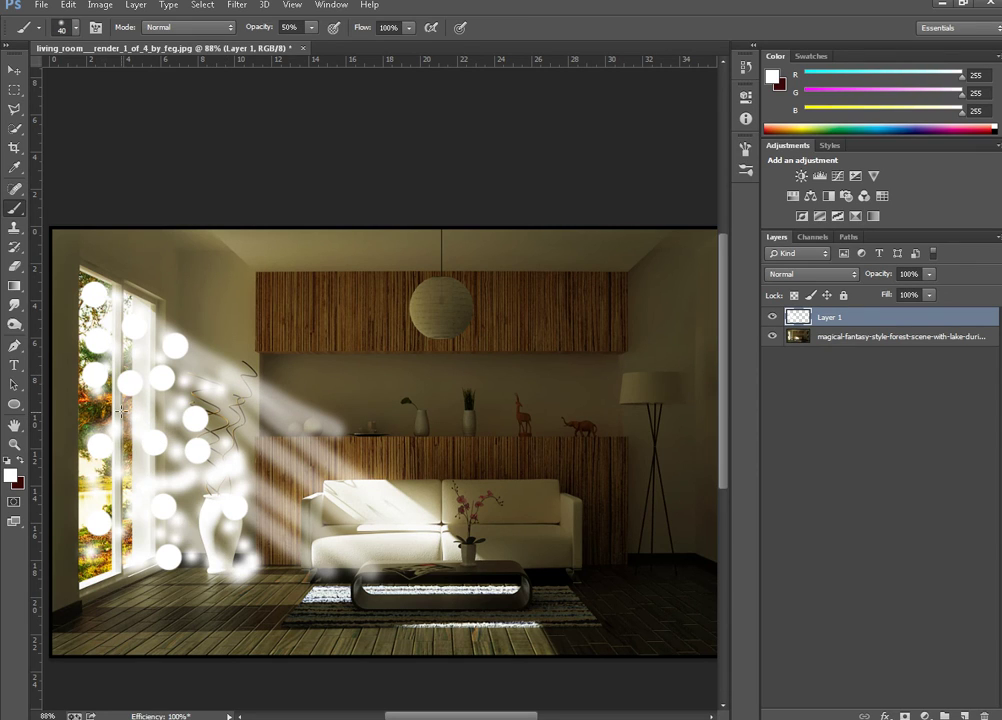
pyautogui.moveTo(121, 410); pyautogui.dragTo(251, 557)
pyautogui.moveTo(78, 330); pyautogui.dragTo(136, 458)
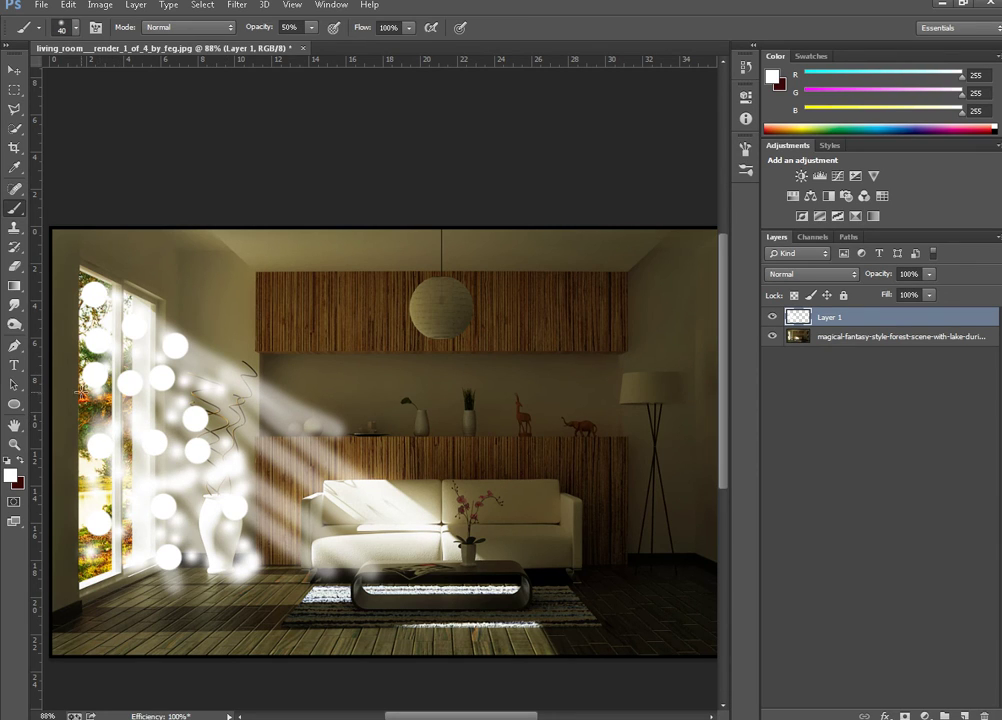
pyautogui.moveTo(66, 312); pyautogui.dragTo(124, 556)
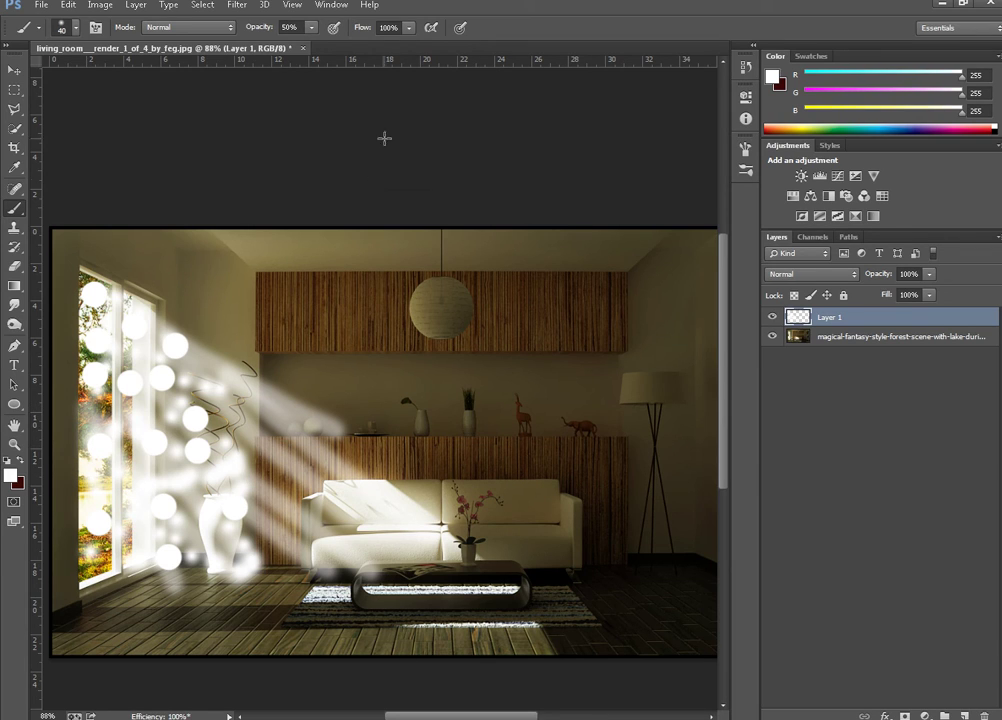
# Apply a Motion Blur to the painted white layer with an angle of -48° and a distance of 1375 pixels.
pyautogui.click(236, 5)
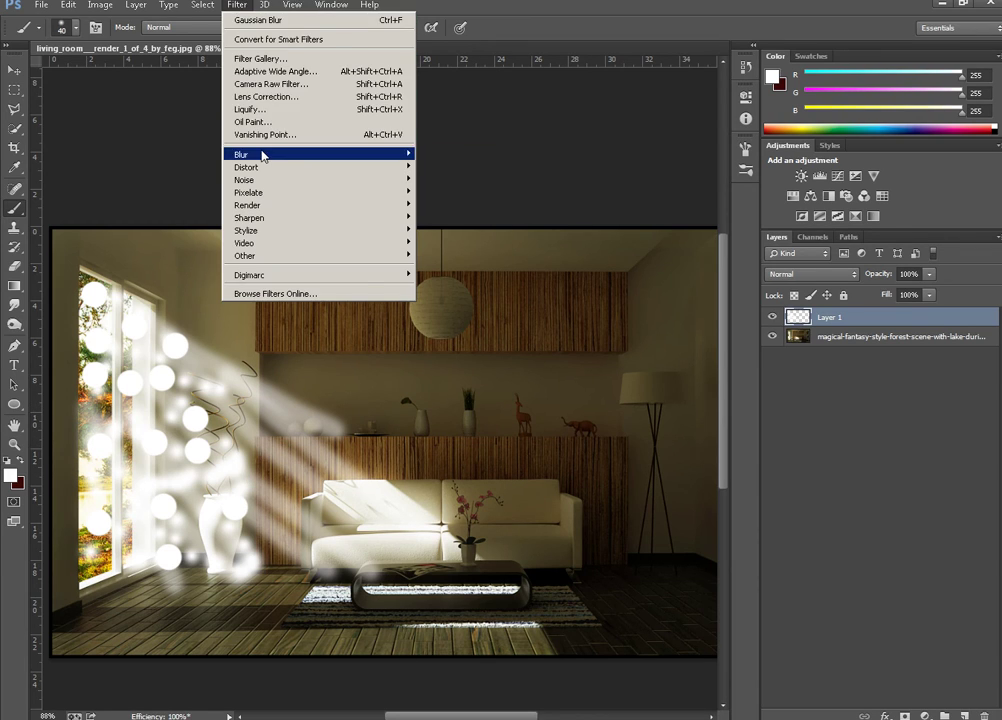
pyautogui.moveTo(262, 154)
pyautogui.click(458, 276)
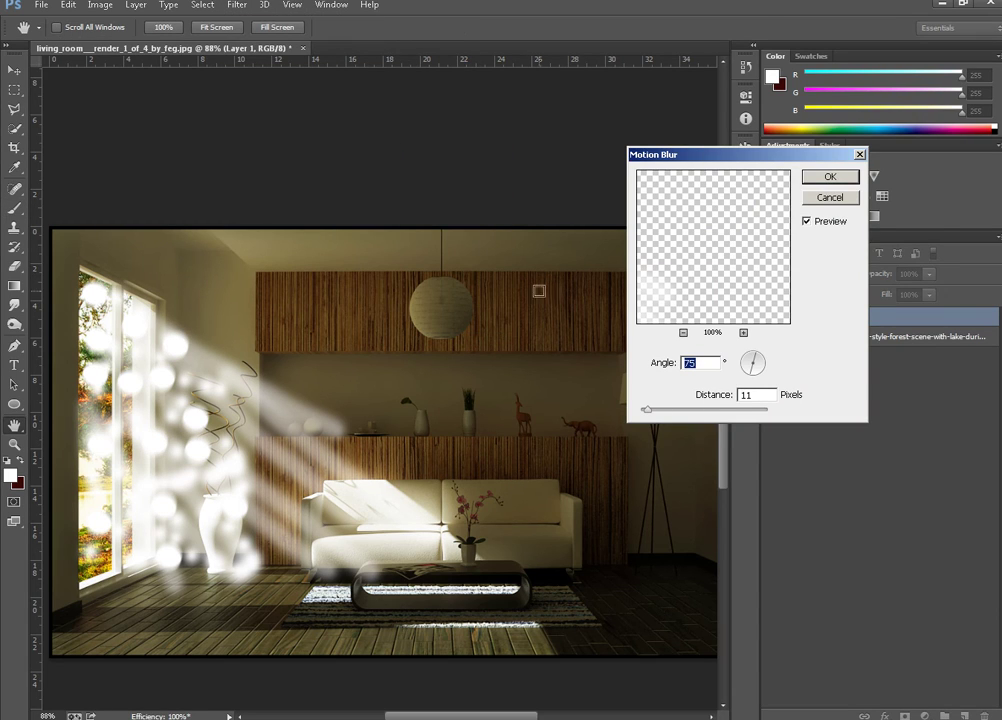
pyautogui.click(752, 366)
pyautogui.moveTo(752, 366); pyautogui.dragTo(749, 366)
pyautogui.moveTo(752, 364); pyautogui.dragTo(753, 366)
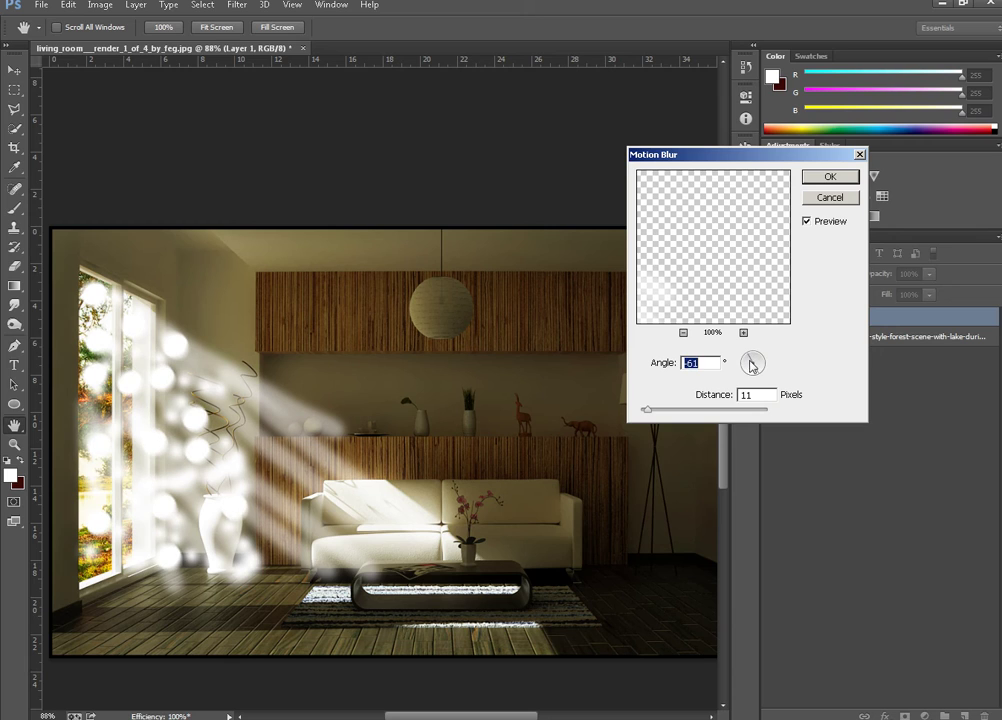
pyautogui.click(737, 410)
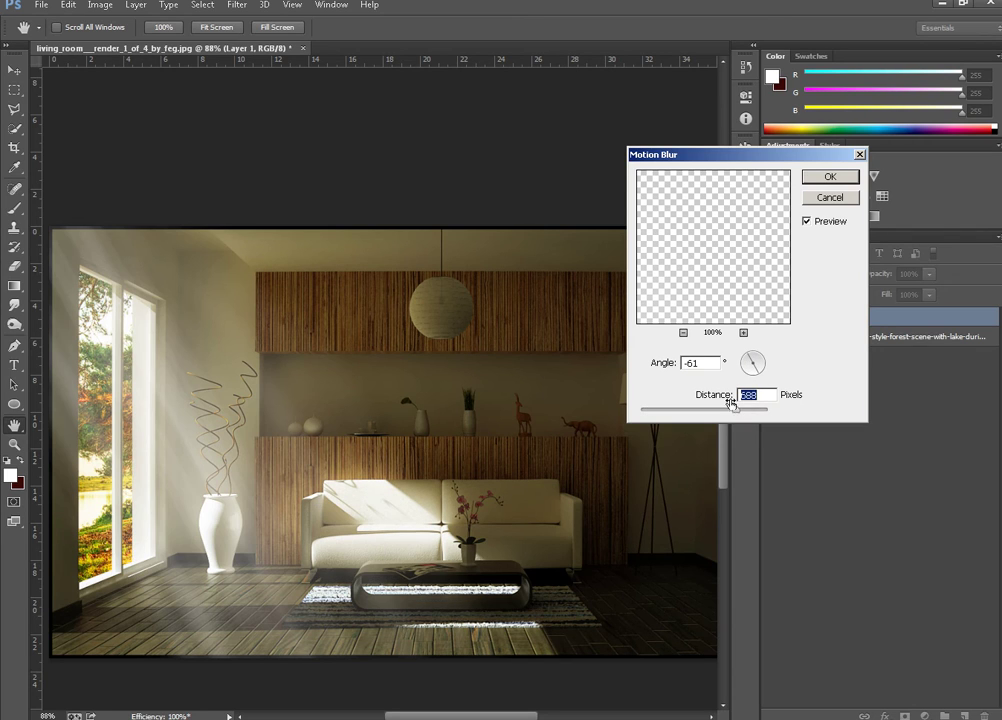
pyautogui.click(752, 362)
pyautogui.click(752, 362)
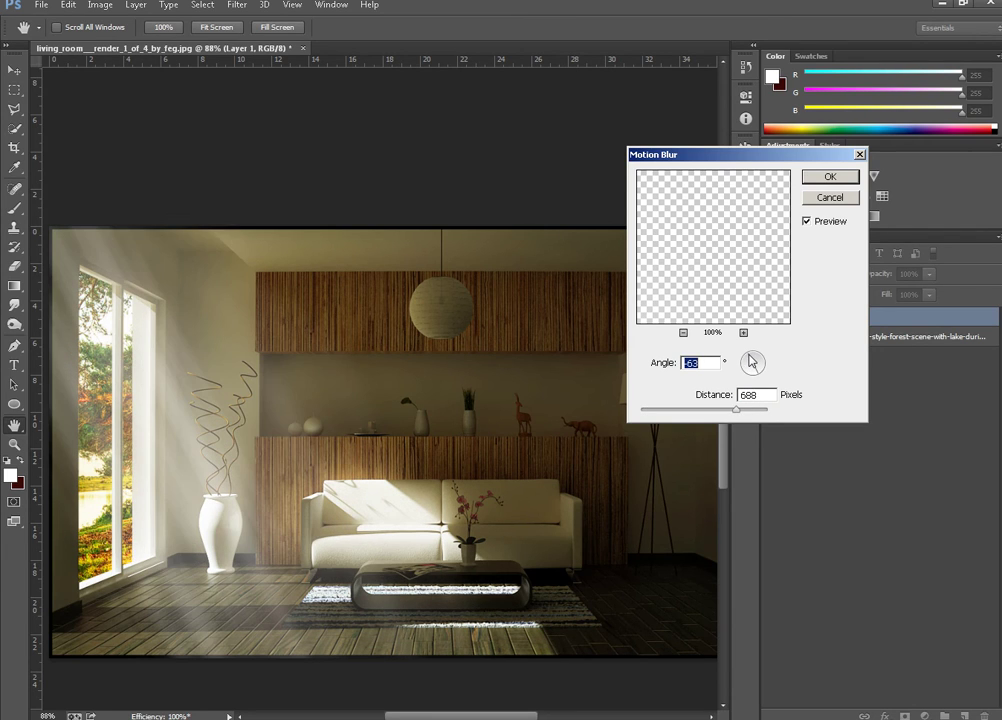
pyautogui.click(757, 409)
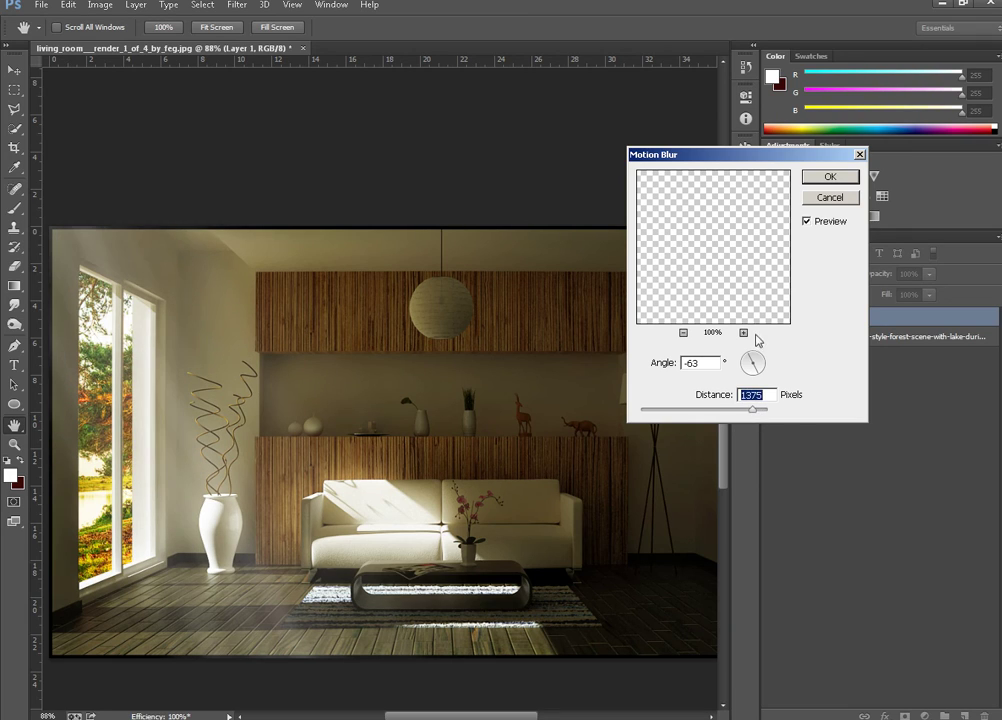
pyautogui.click(752, 360)
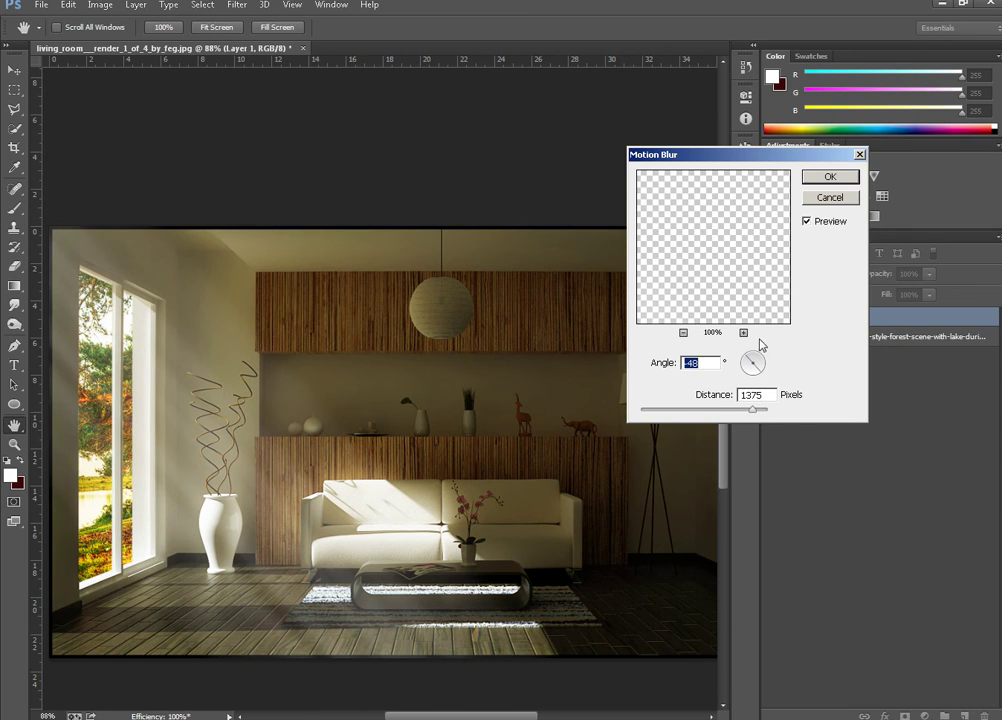
pyautogui.click(829, 177)
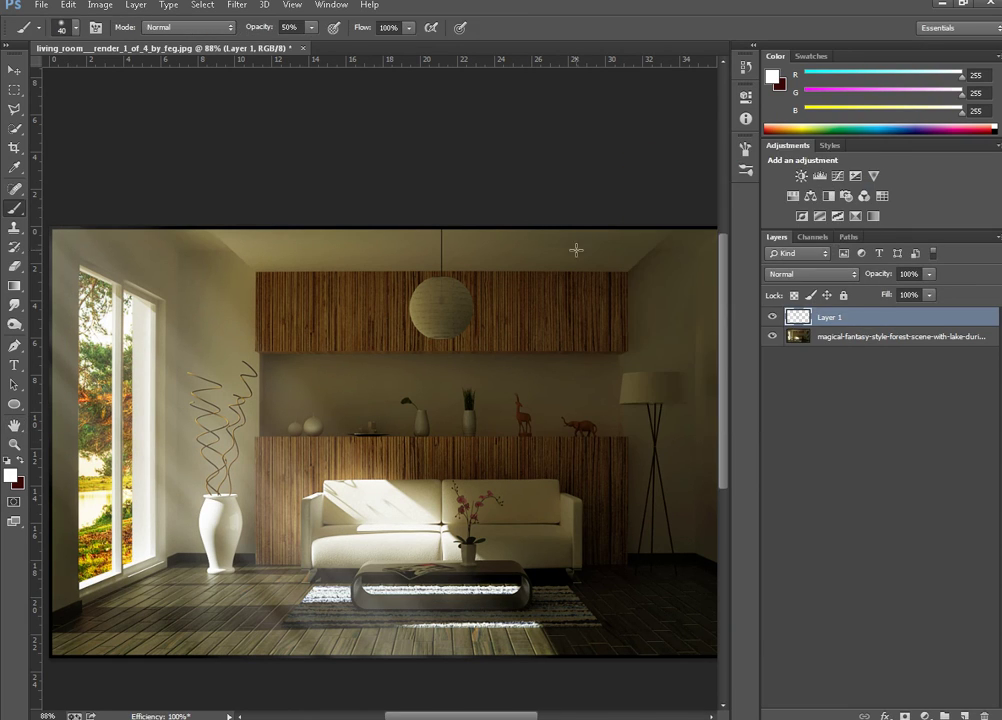
# Outline the areas beside and above the window's light path with the Polygonal Lasso, delete the light rays there and deselect.
pyautogui.click(13, 112)
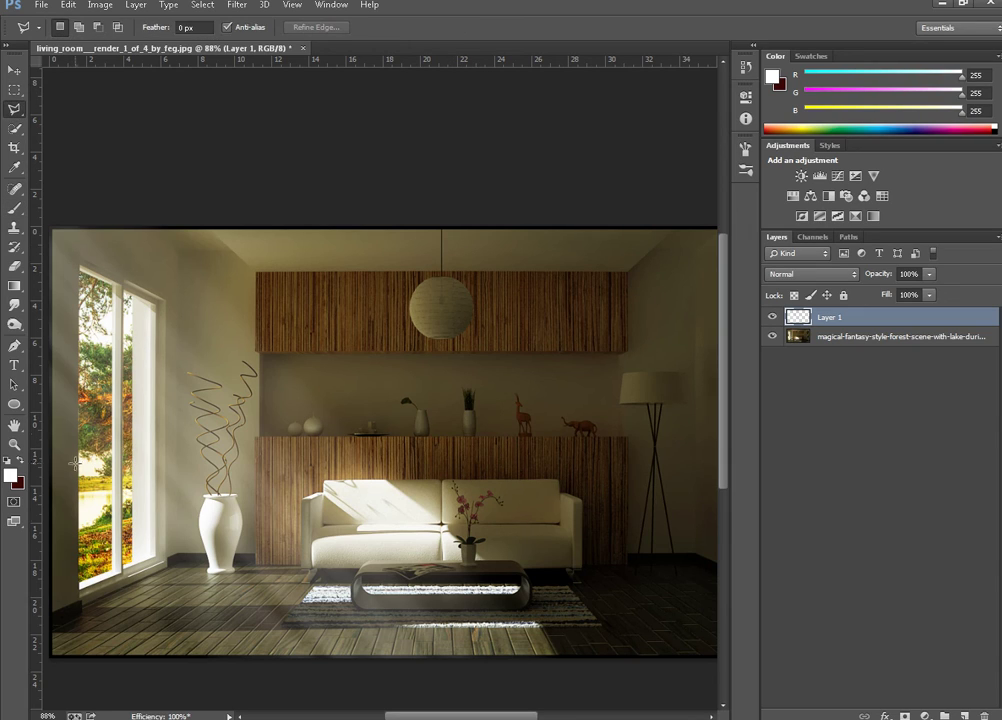
pyautogui.click(77, 610)
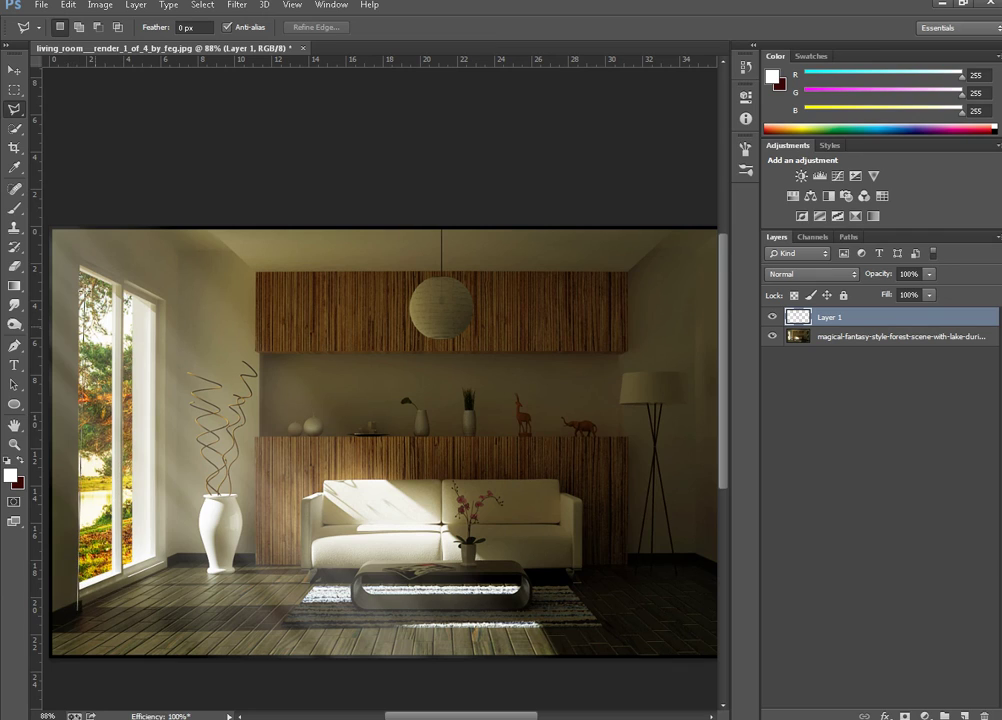
pyautogui.click(79, 268)
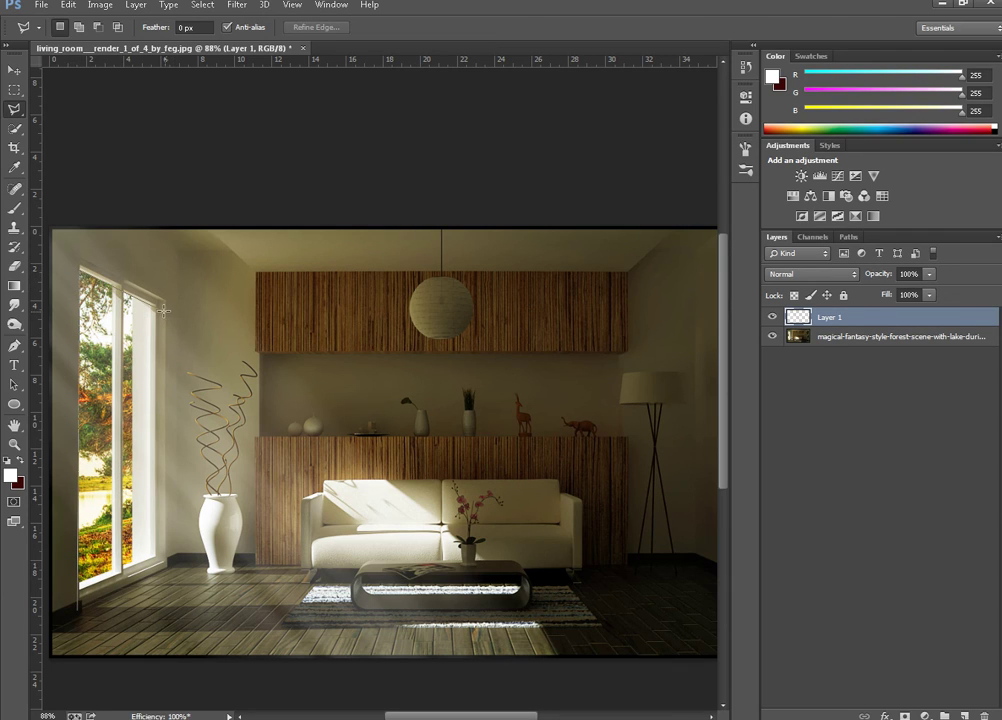
pyautogui.click(158, 304)
pyautogui.click(501, 563)
pyautogui.click(620, 289)
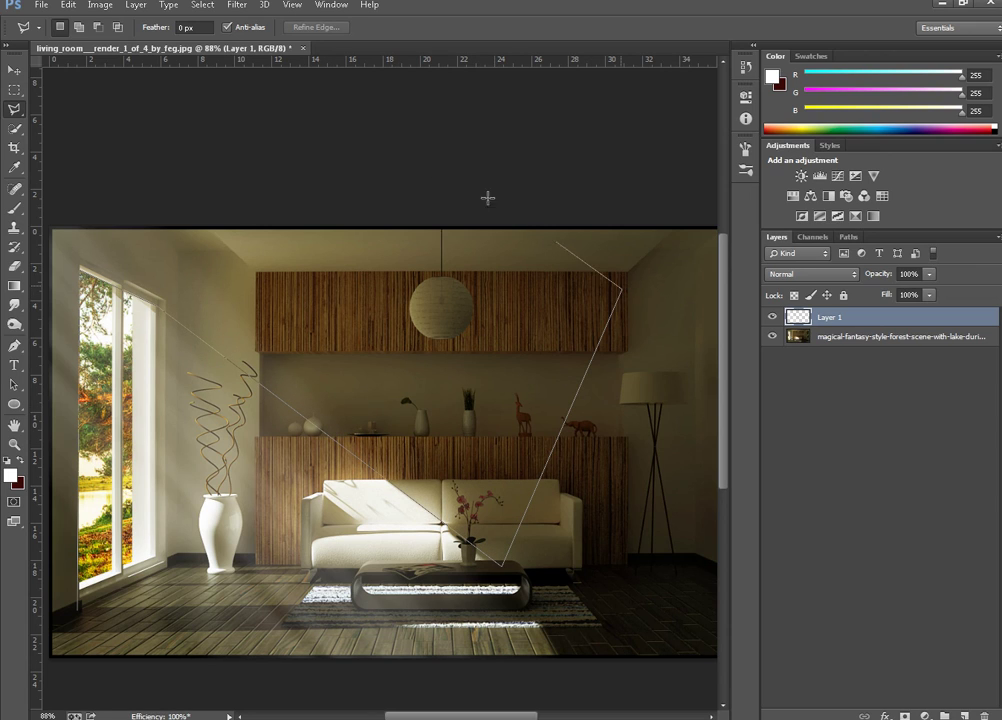
pyautogui.click(275, 102)
pyautogui.click(51, 118)
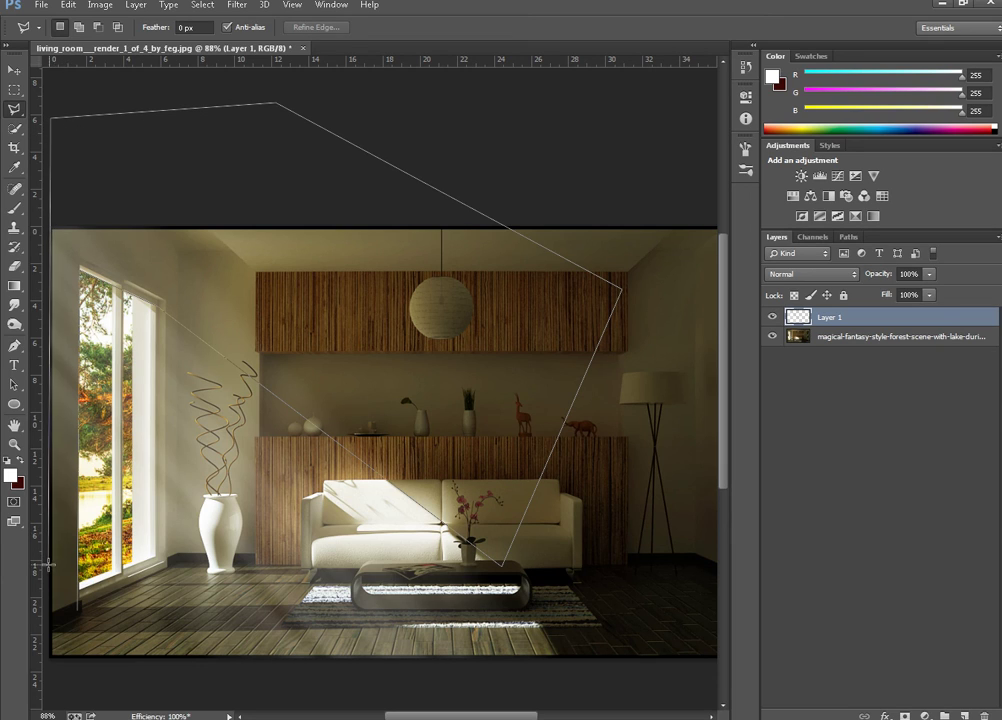
pyautogui.click(57, 680)
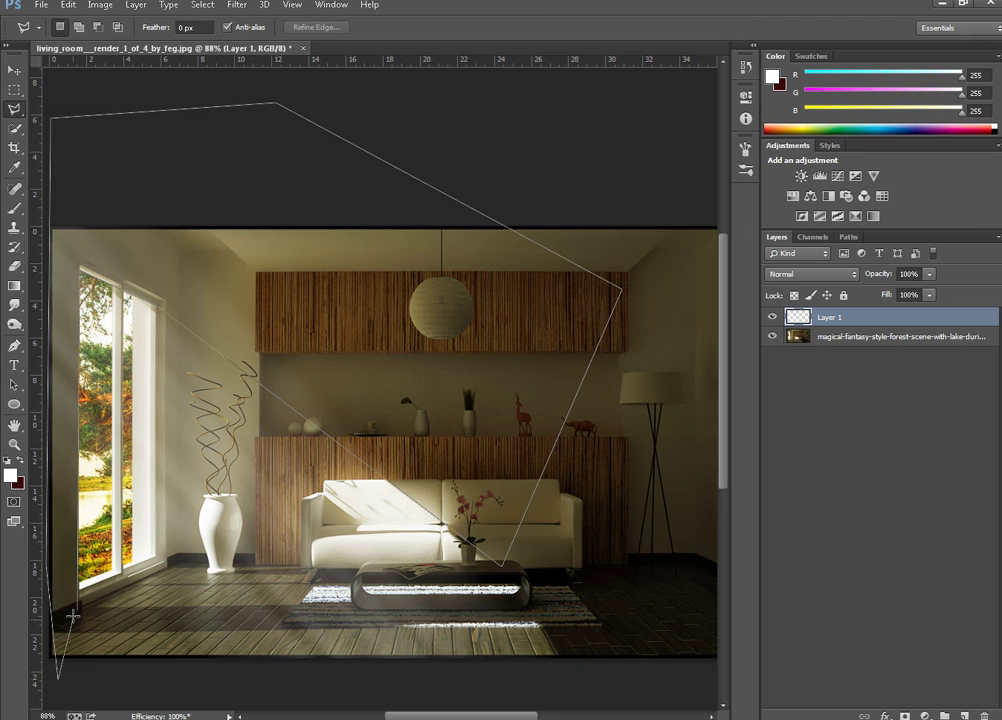
pyautogui.click(231, 693)
pyautogui.doubleClick(80, 611)
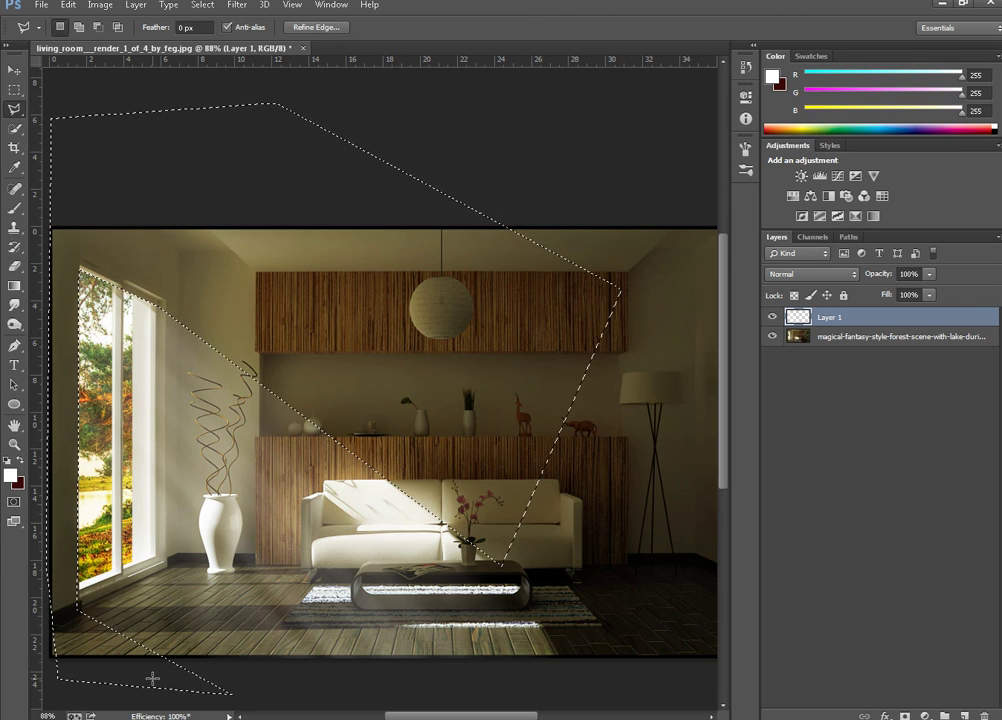
pyautogui.hotkey('ctrl', 'd')
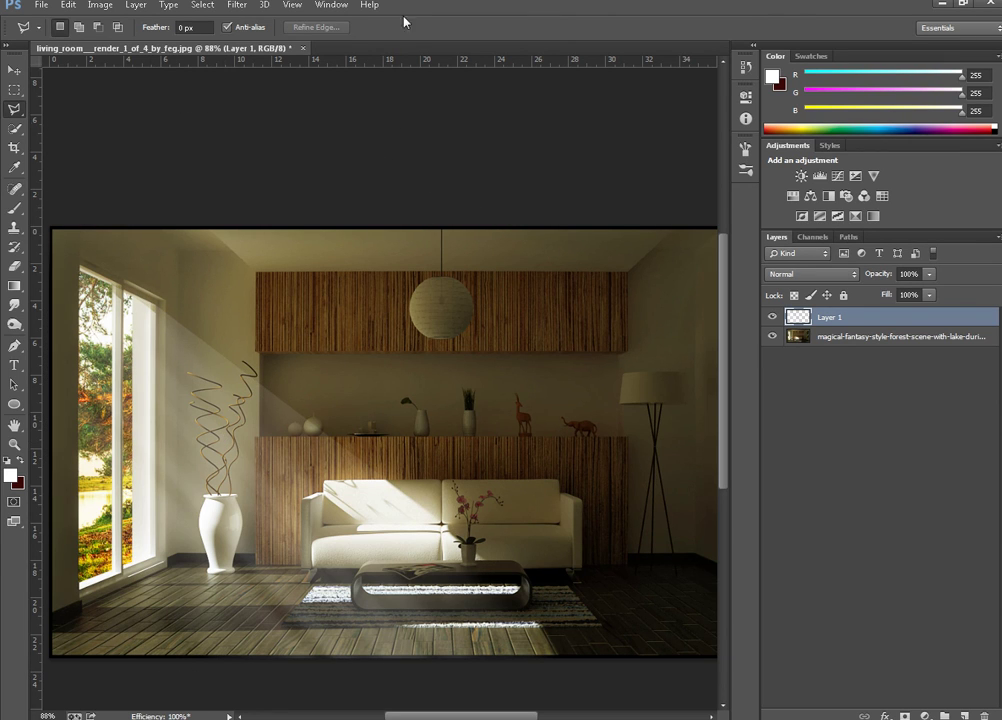
# Soften the light-ray layer with a Gaussian Blur using a reduced radius and merge all visible layers into one.
pyautogui.click(237, 5)
pyautogui.moveTo(395, 154)
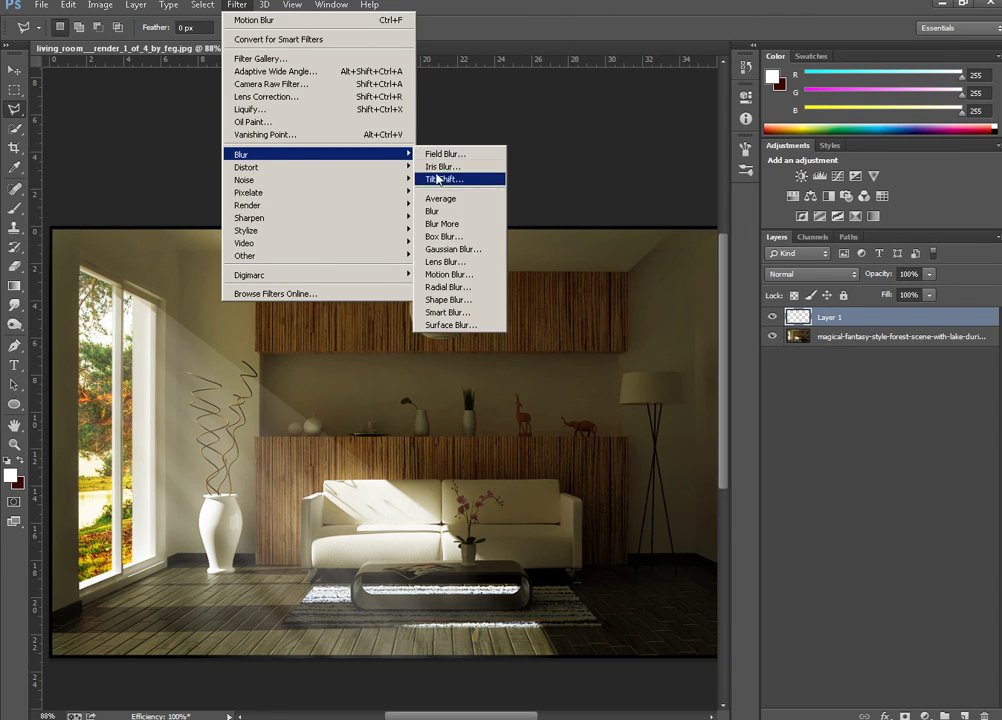
pyautogui.click(450, 249)
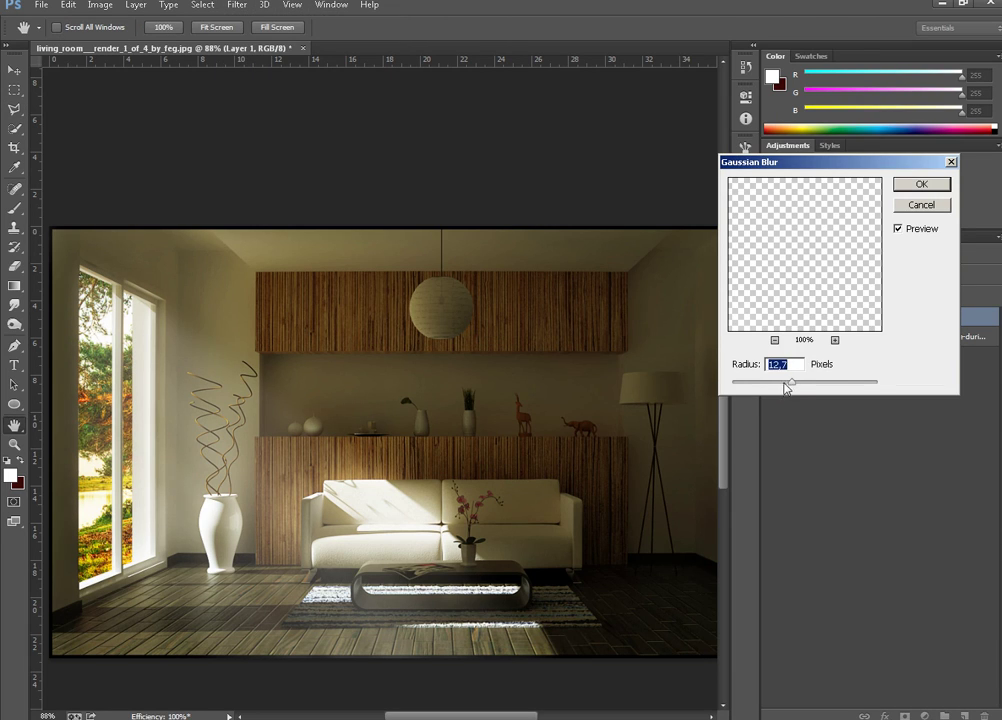
pyautogui.moveTo(786, 388); pyautogui.dragTo(770, 385)
pyautogui.click(921, 186)
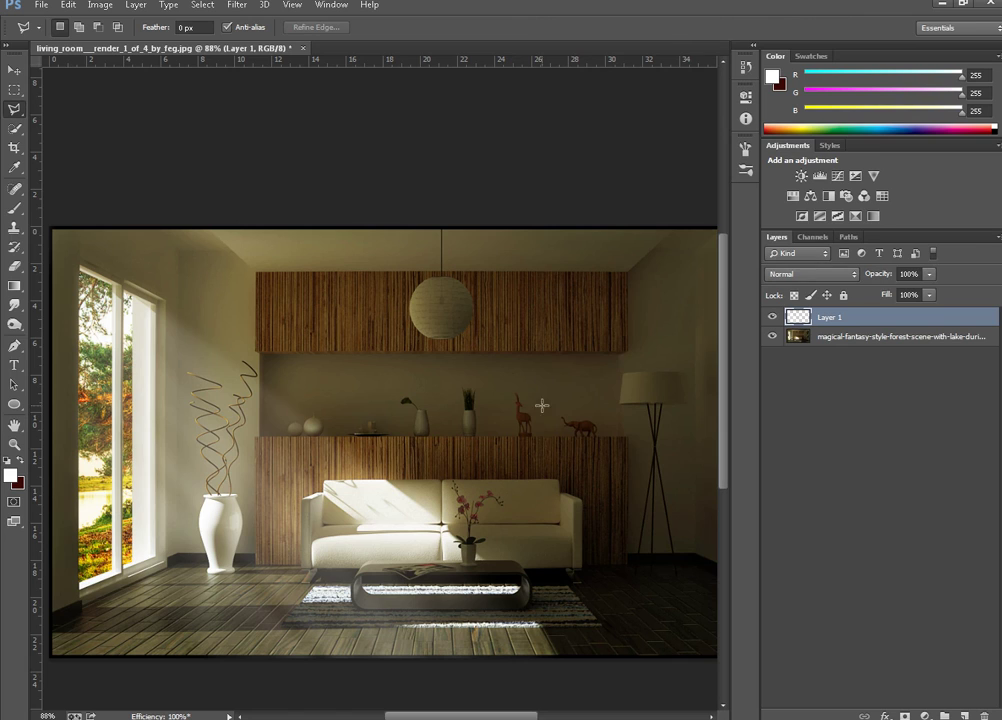
pyautogui.hotkey('ctrl', '0')
pyautogui.hotkey('ctrl', 'shift', 'e')
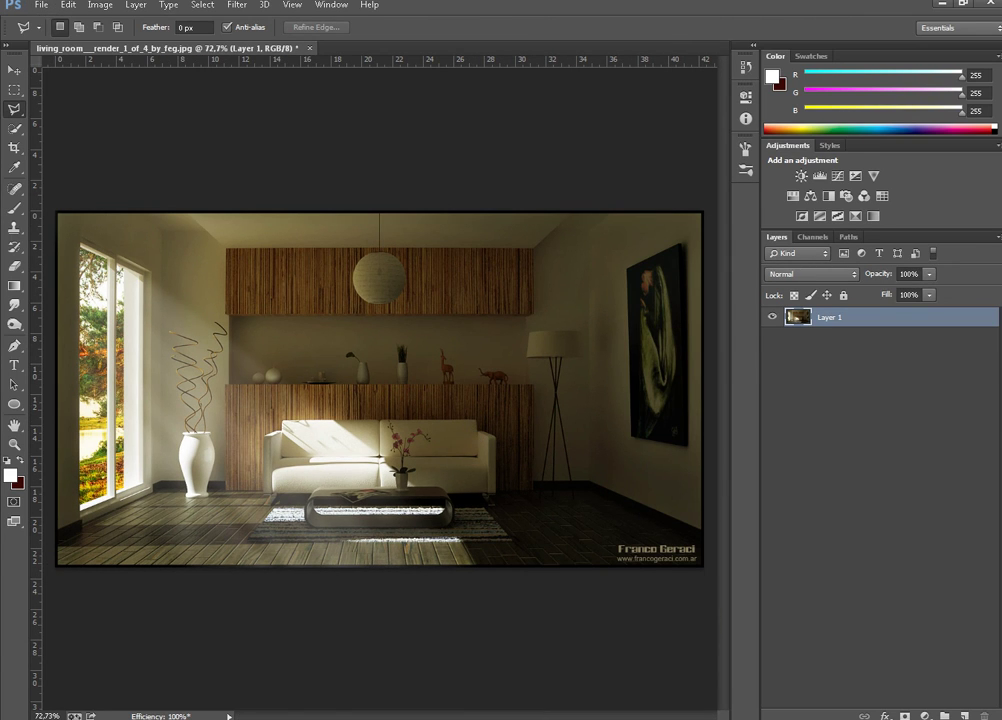
# Place the original living room render from the Photoshop arka plan folder as a top layer and hide it to compare before and after.
pyautogui.rightClick(100, 716)
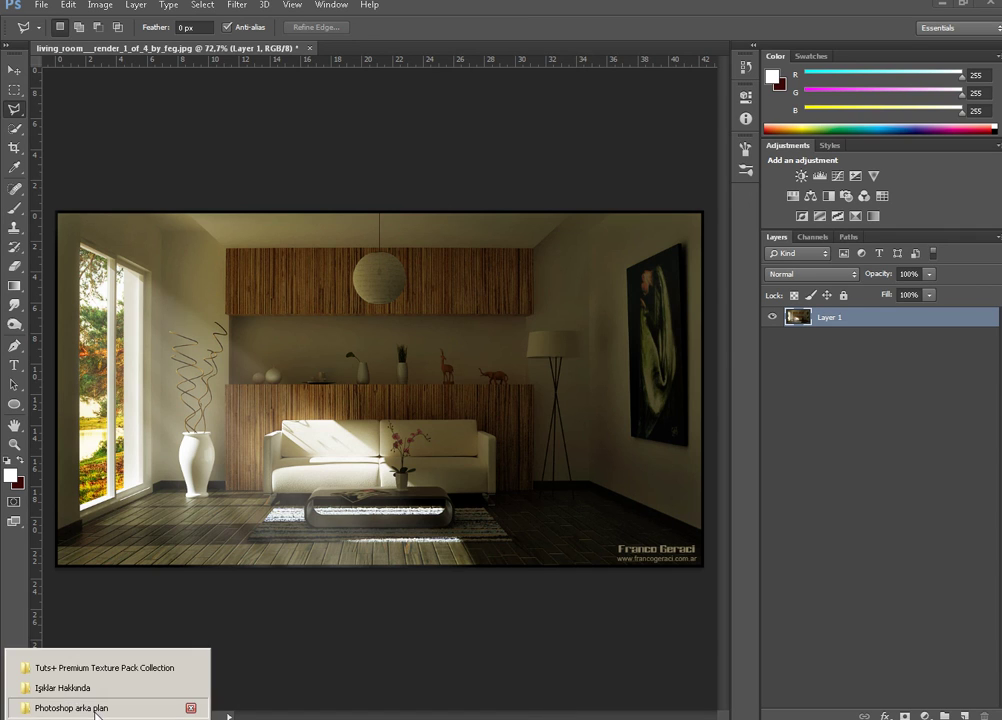
pyautogui.click(107, 707)
pyautogui.moveTo(607, 332); pyautogui.dragTo(380, 381)
pyautogui.click(520, 28)
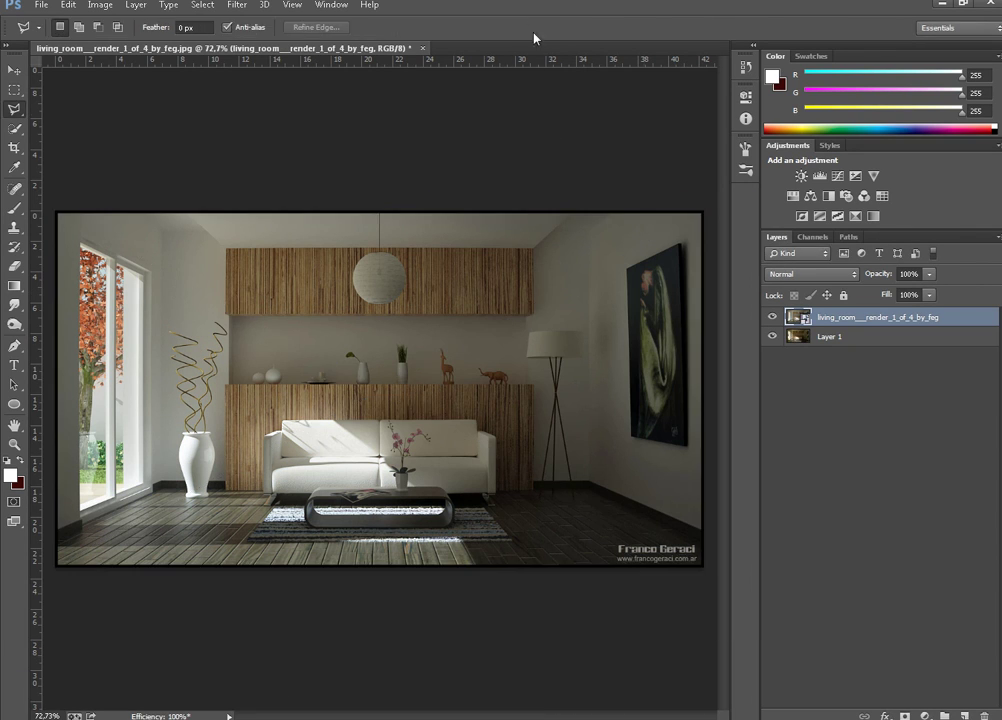
pyautogui.click(772, 318)
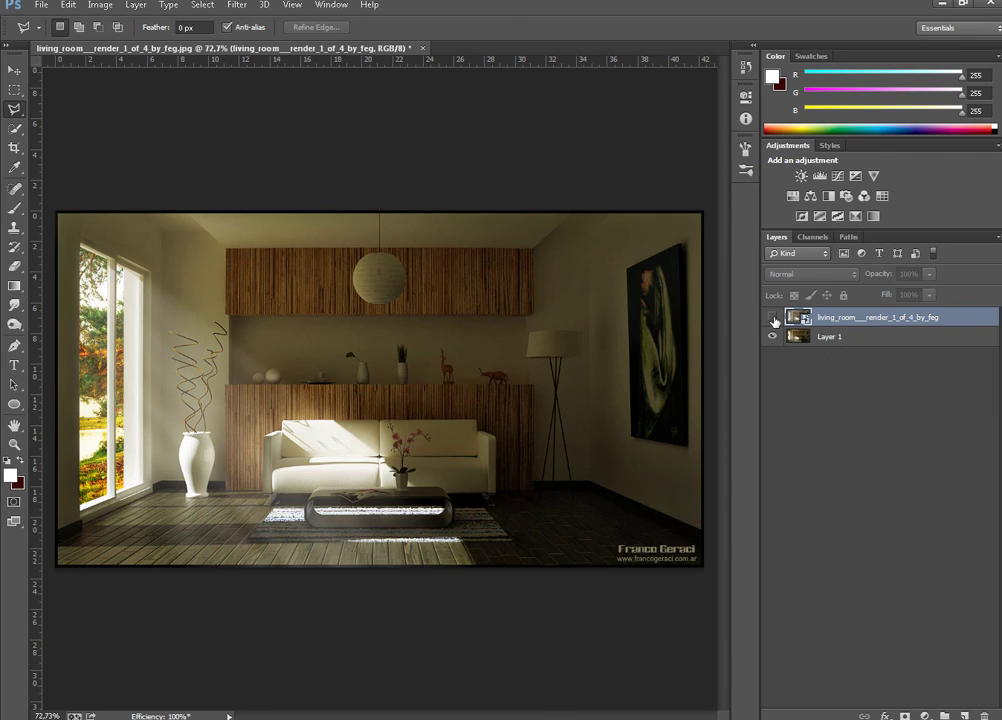